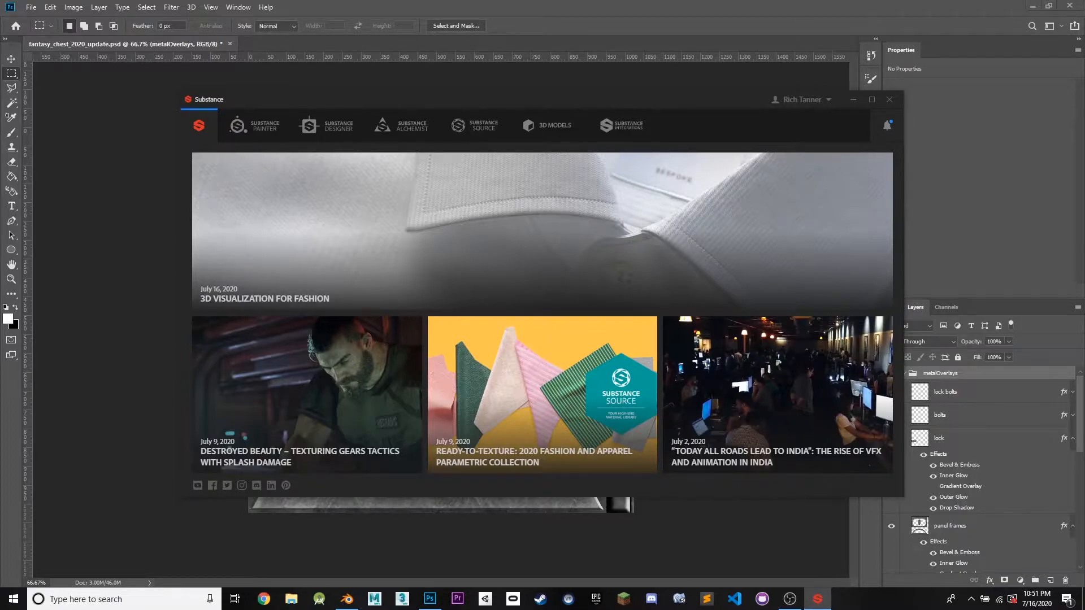
# Step: Check the chest texture in Photoshop and the chest model in Blender, and launch Substance Alchemist from the Substance launcher
pyautogui.hotkey('alt', 'Tab')
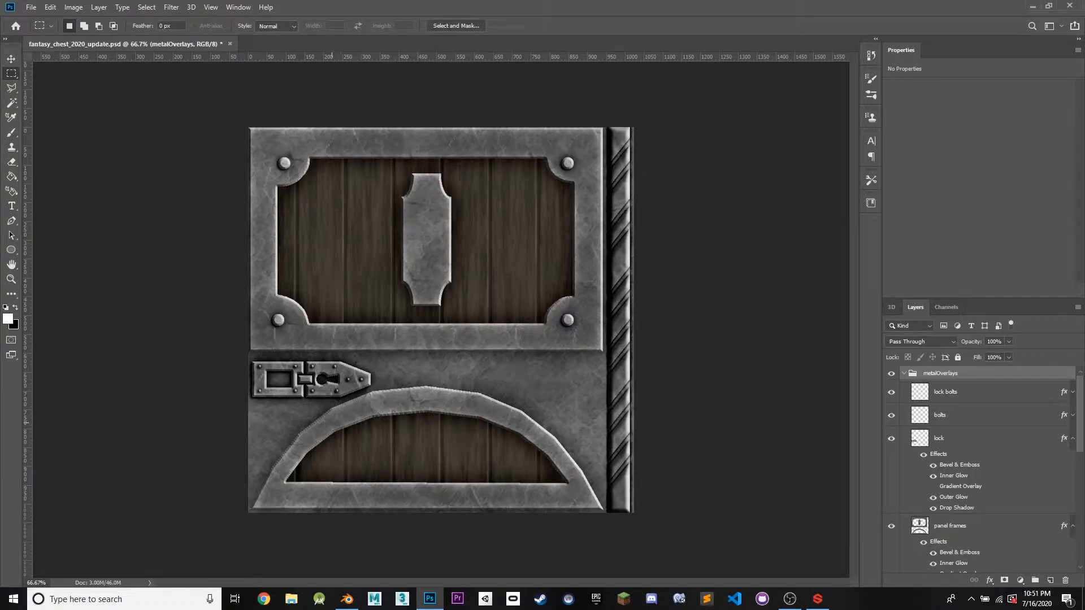
pyautogui.click(348, 599)
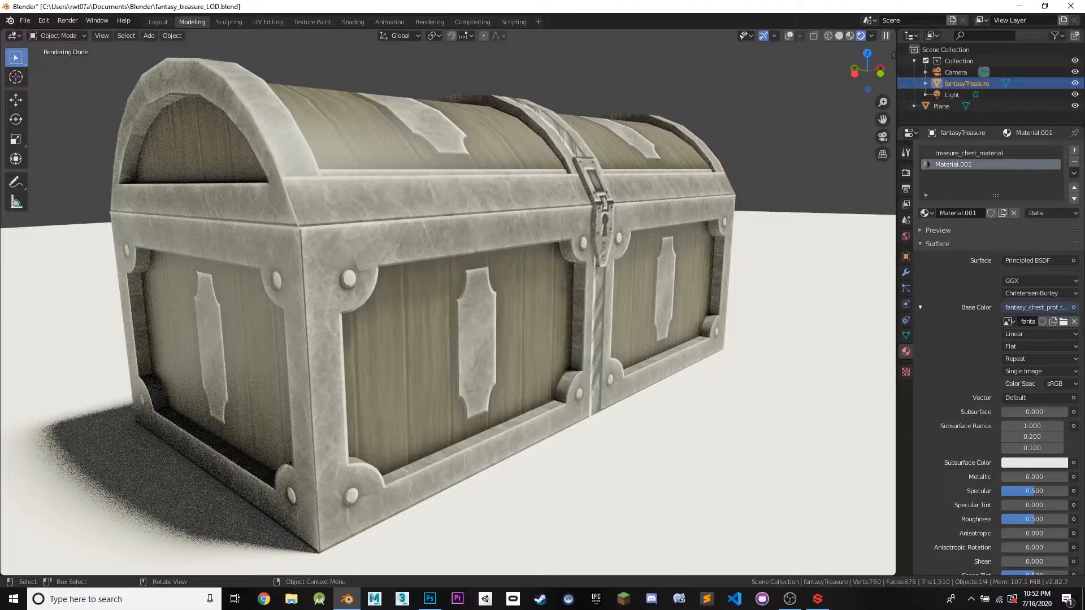
pyautogui.click(818, 599)
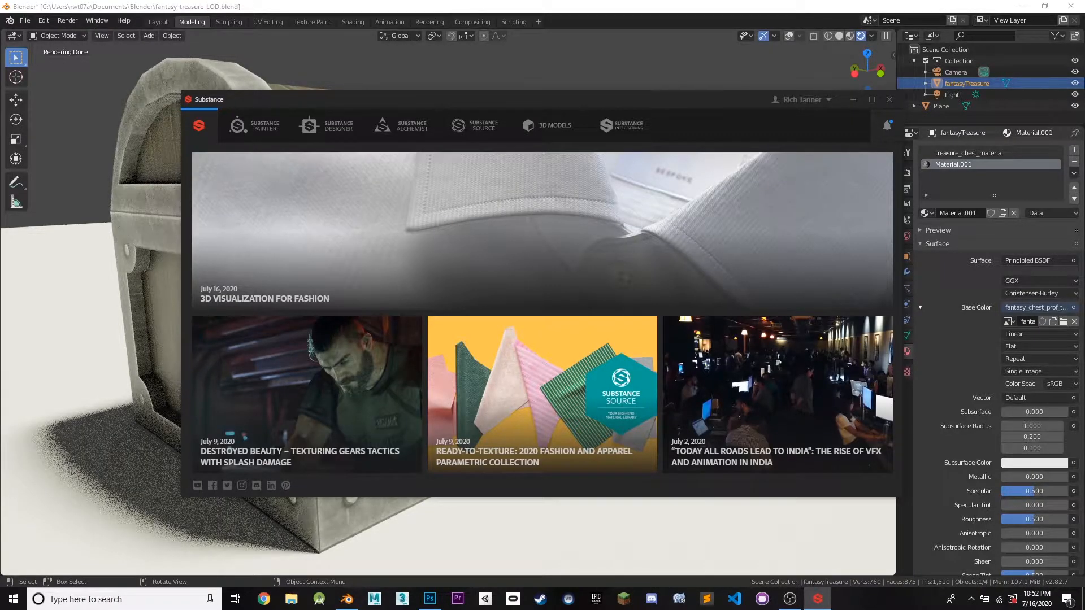
pyautogui.click(401, 126)
pyautogui.click(255, 171)
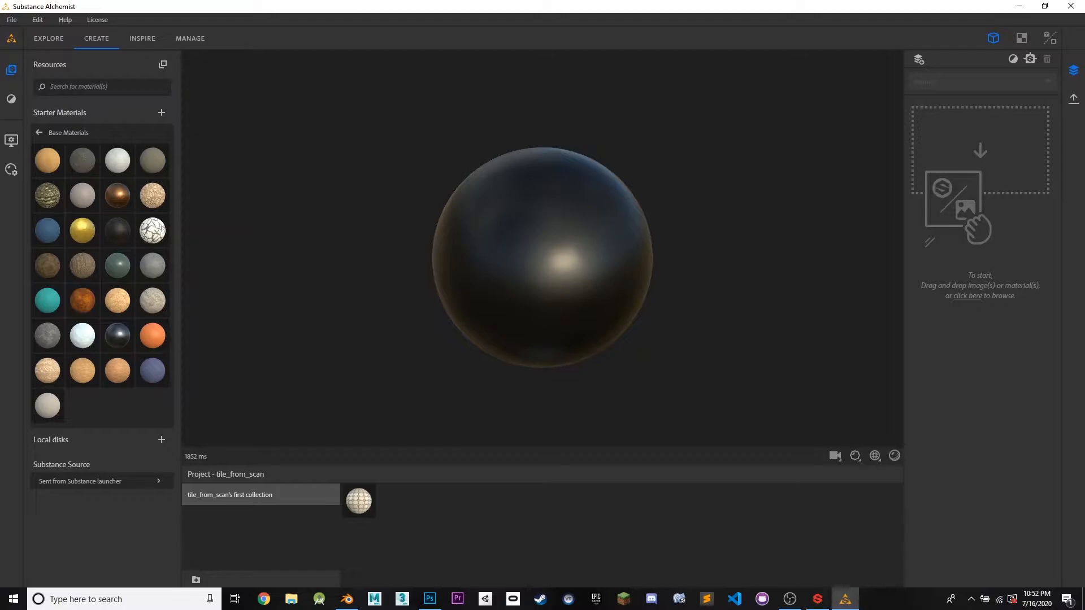
# Step: Start a new project and name it MaterialsFromBitmapTextures
pyautogui.click(12, 20)
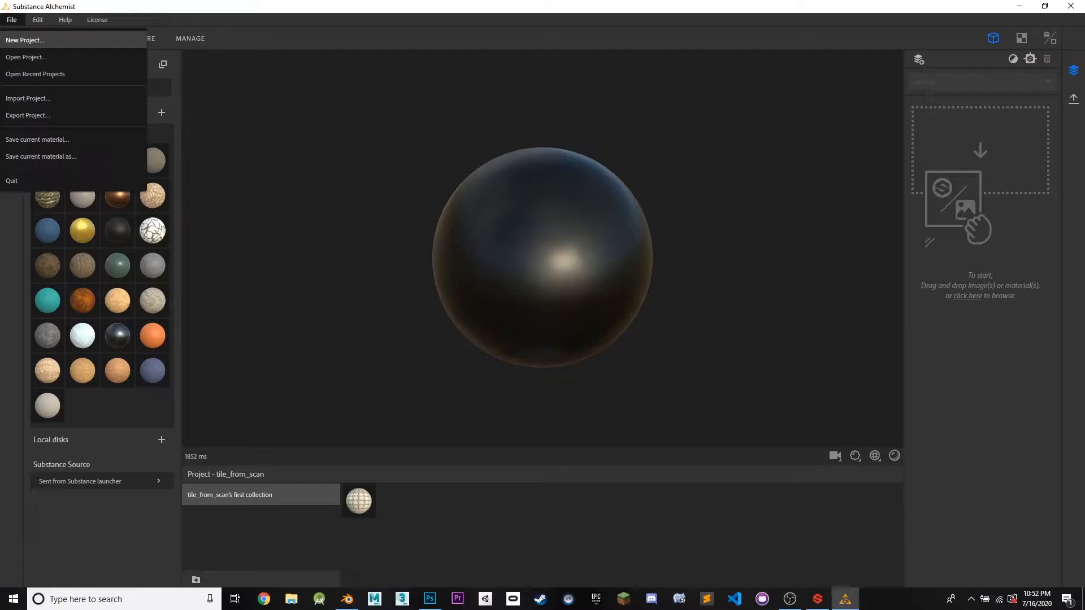
pyautogui.press('Return')
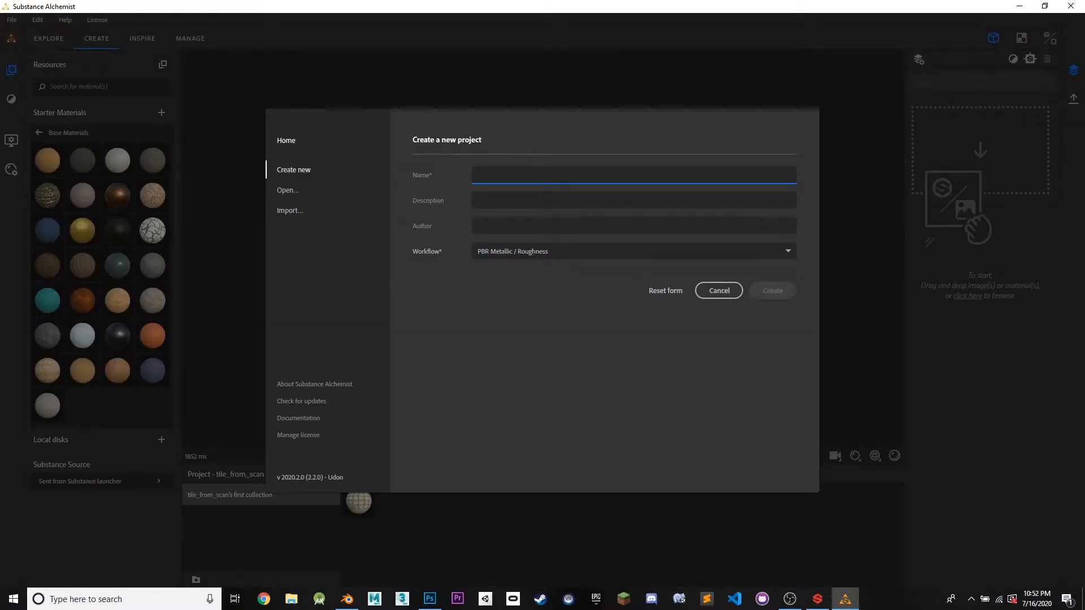
pyautogui.write('Ma')
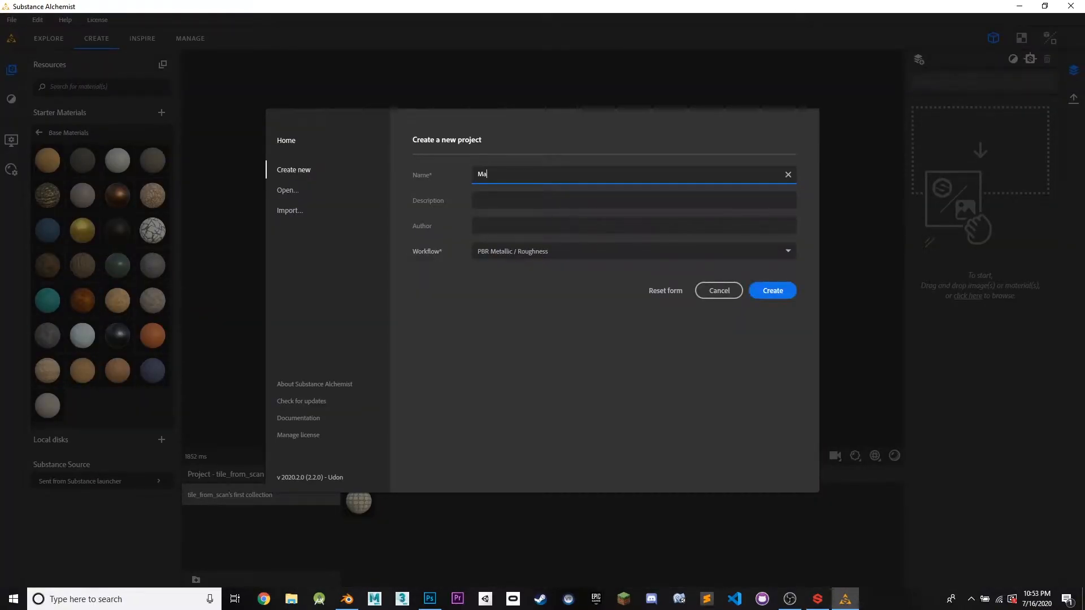
pyautogui.write('terialsFromBitmpa')
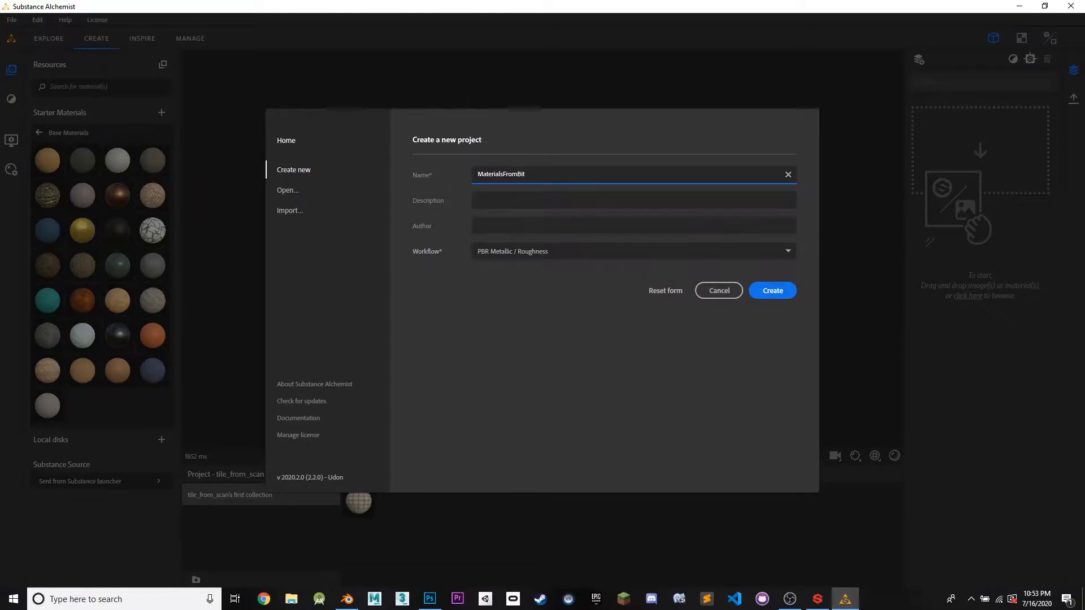
pyautogui.write('Textures')
pyautogui.click(536, 174)
pyautogui.press('BackSpace')
pyautogui.press('BackSpace')
pyautogui.write('ap')
# Step: Enter the author's full name, keep the PBR Metallic / Roughness workflow and create the project
pyautogui.click(479, 200)
pyautogui.click(478, 225)
pyautogui.write('Rich tanner')
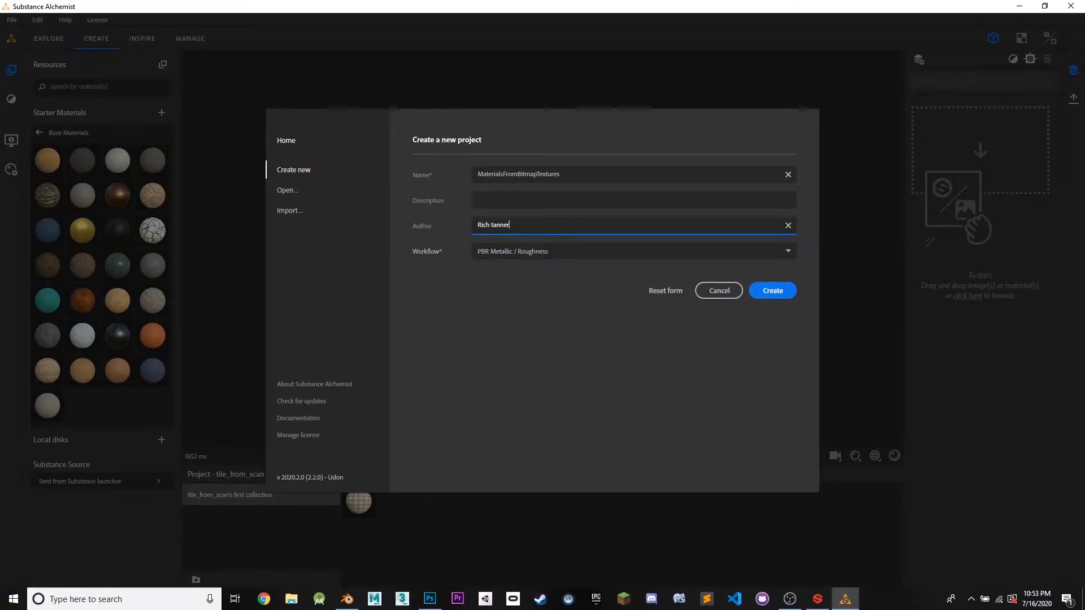
pyautogui.click(493, 225)
pyautogui.press('BackSpace')
pyautogui.write('T')
pyautogui.click(509, 251)
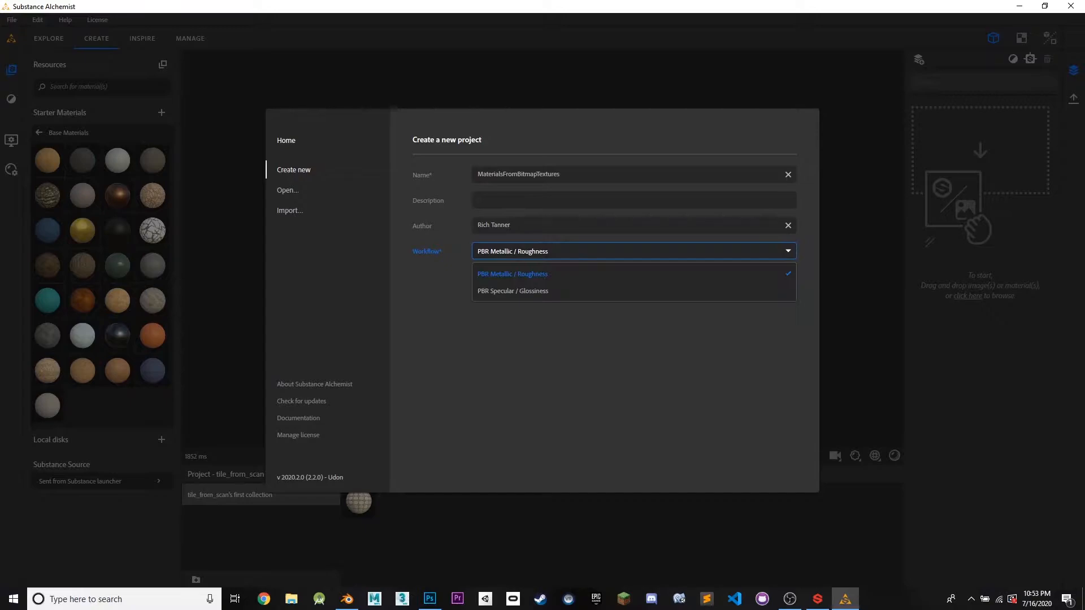
pyautogui.click(513, 274)
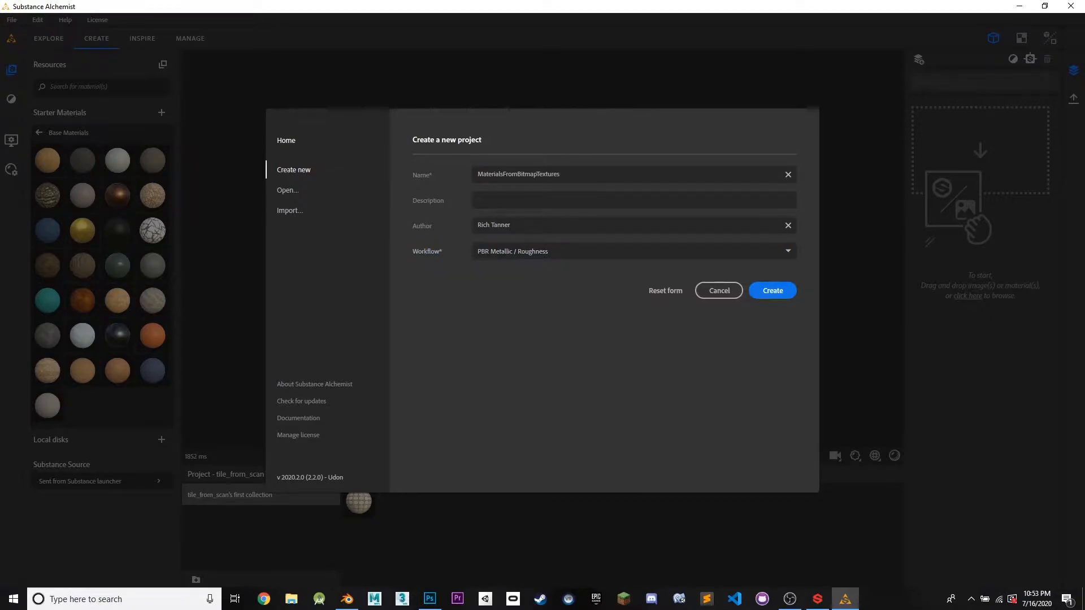
pyautogui.click(773, 291)
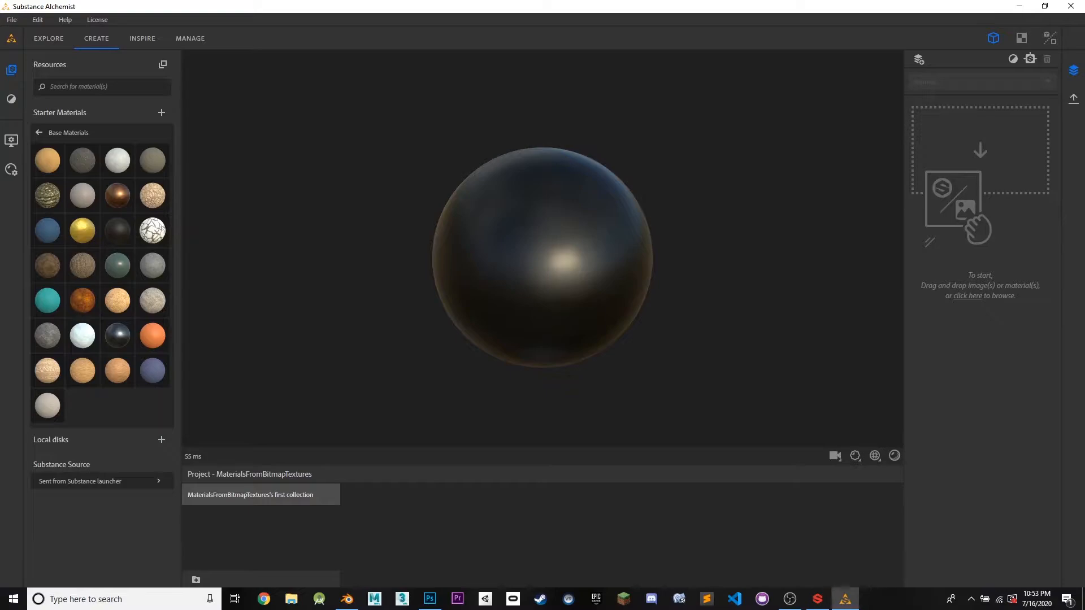
# Step: Import the image fantasy_chest_prof_t.png from the Desktop as the source for a new material
pyautogui.click(968, 296)
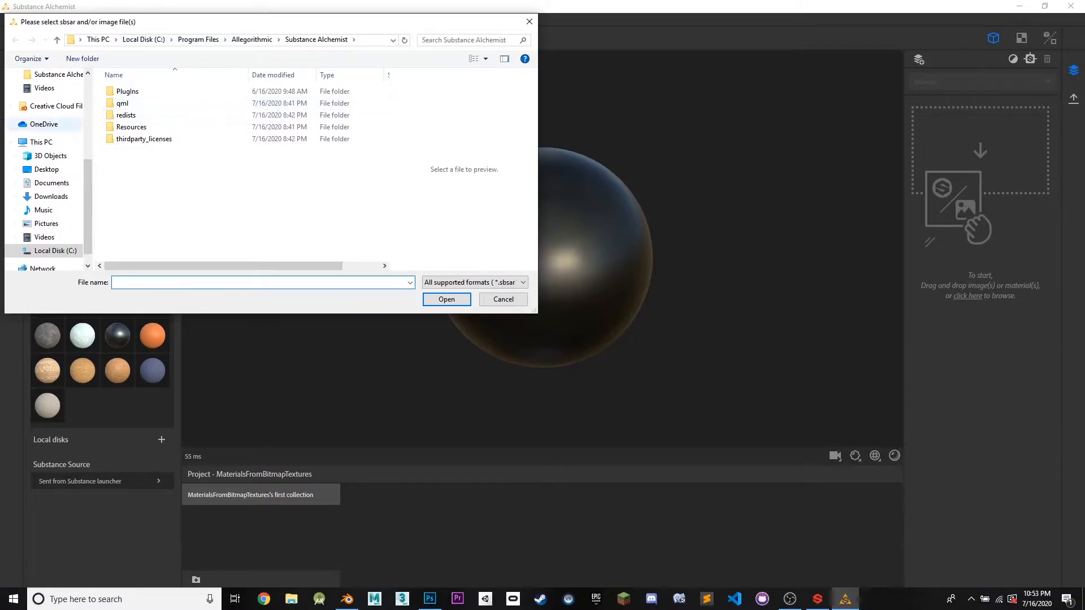
pyautogui.click(47, 169)
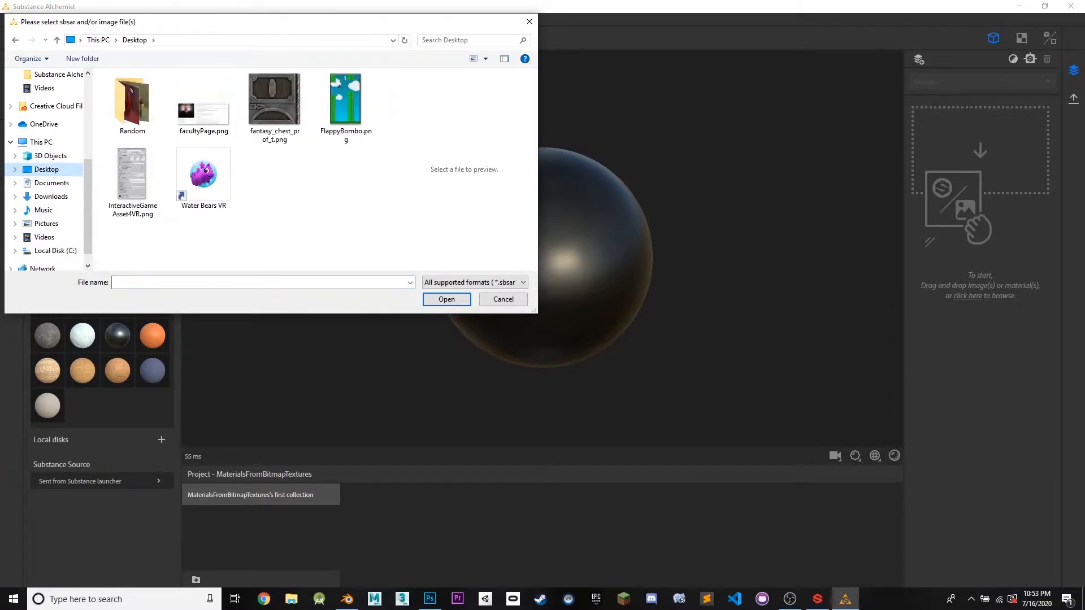
pyautogui.click(275, 108)
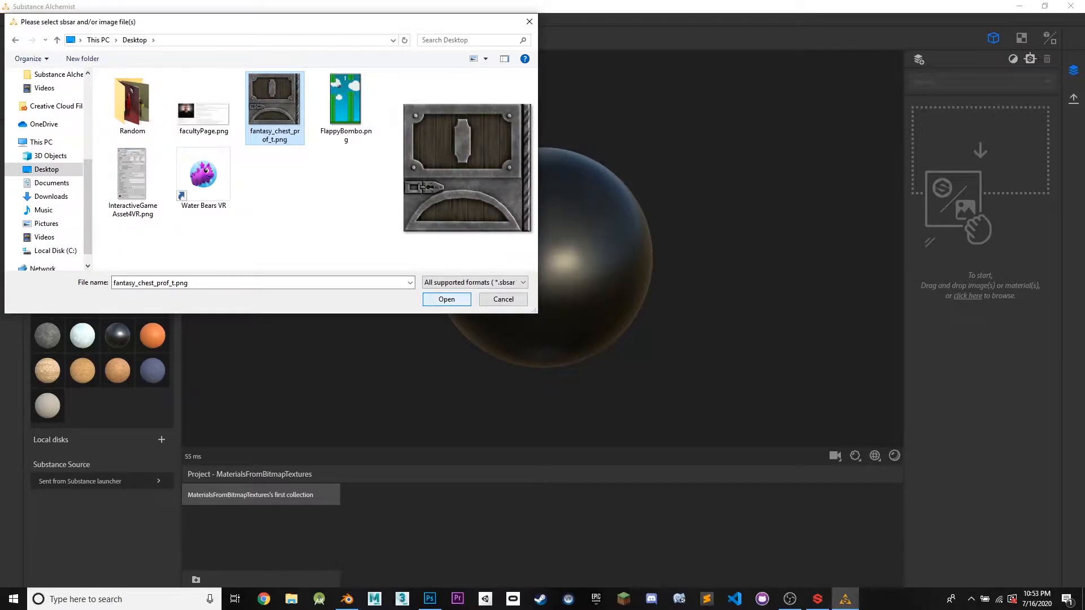
pyautogui.click(447, 299)
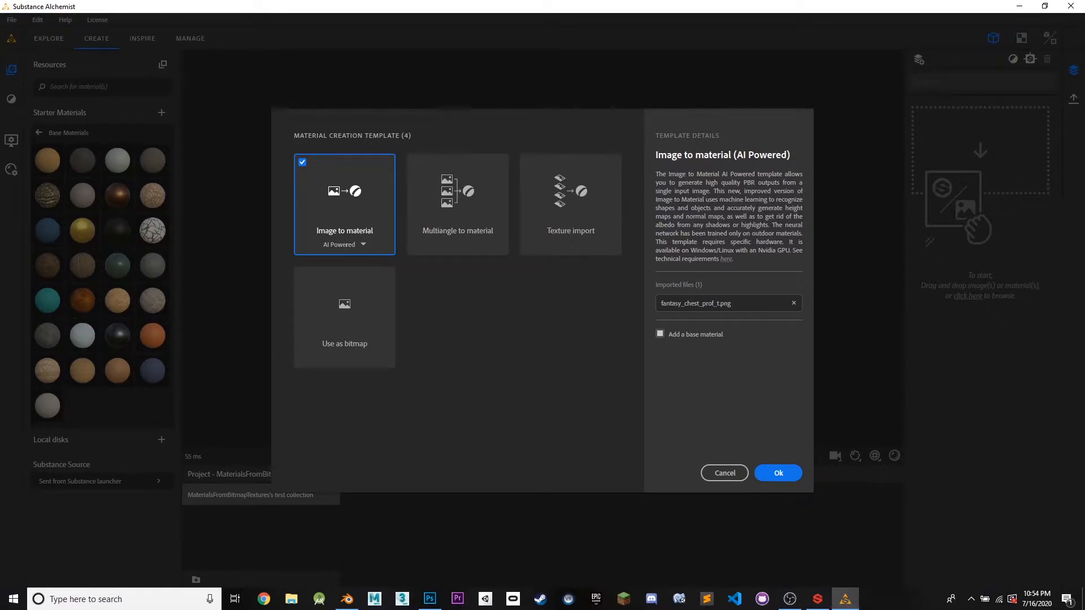
# Step: Create the material with the Image to material template in its B2M variant
pyautogui.click(342, 244)
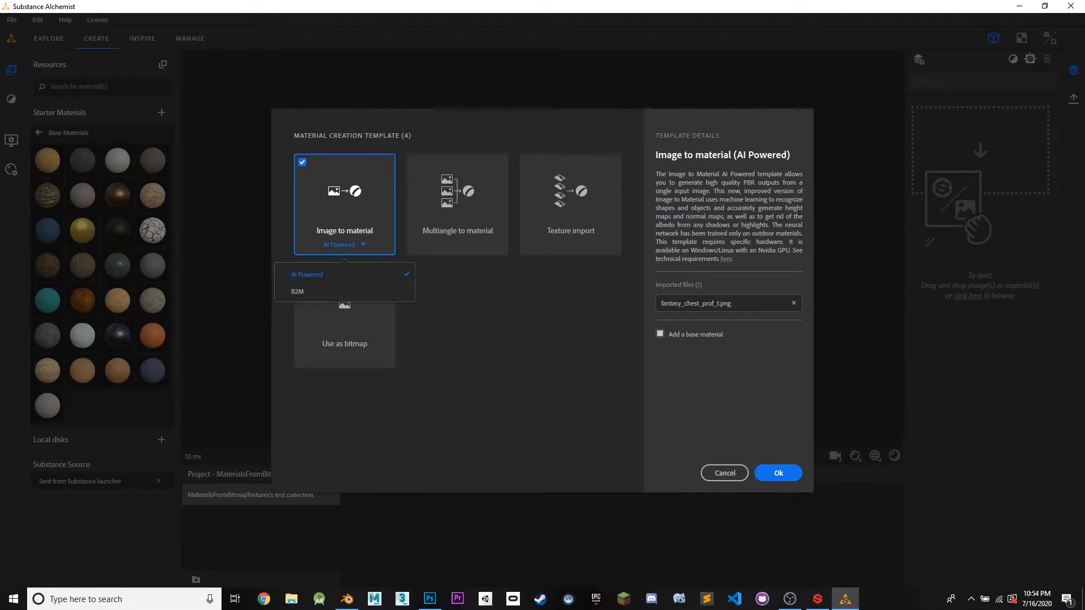
pyautogui.click(300, 290)
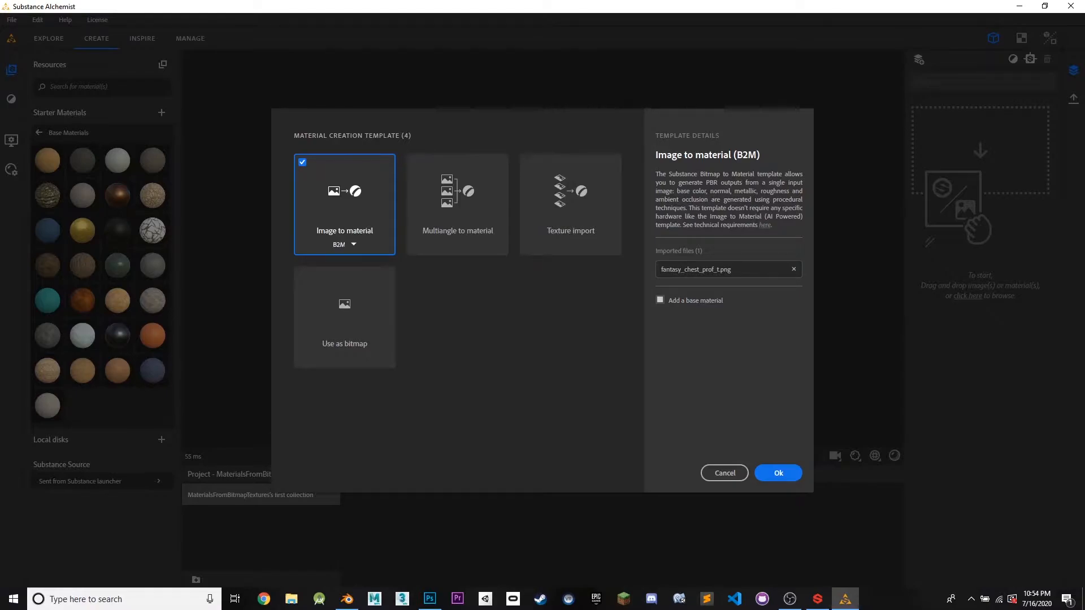
pyautogui.click(343, 244)
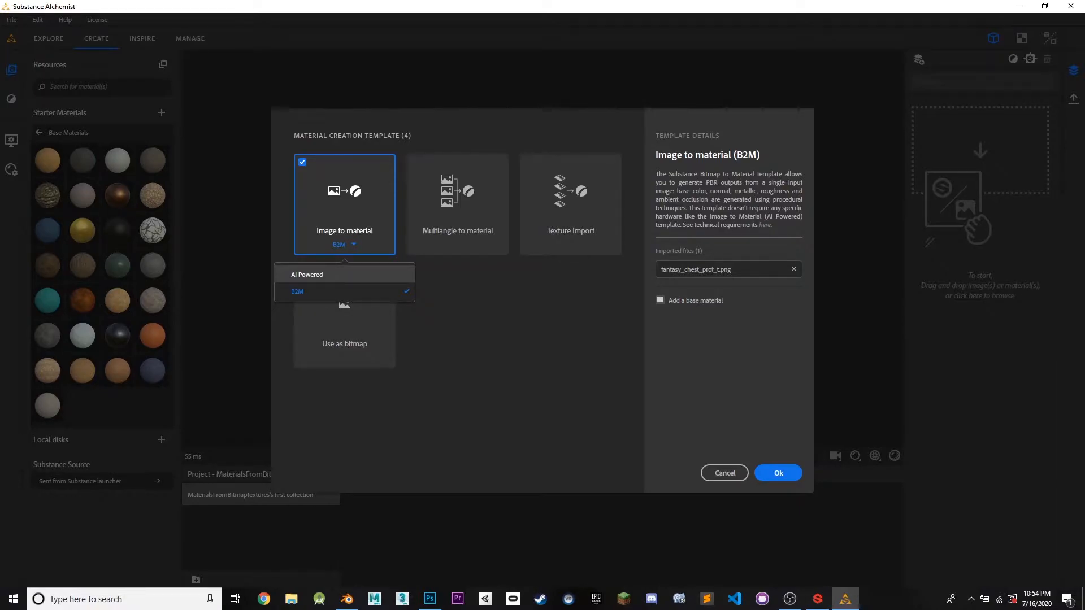
pyautogui.click(316, 292)
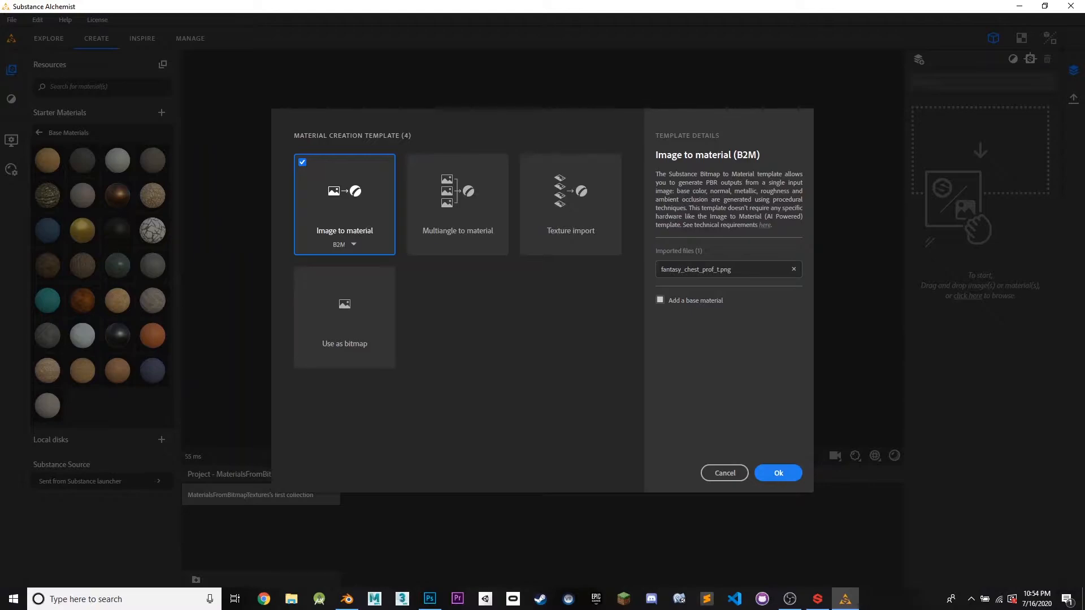
pyautogui.click(778, 474)
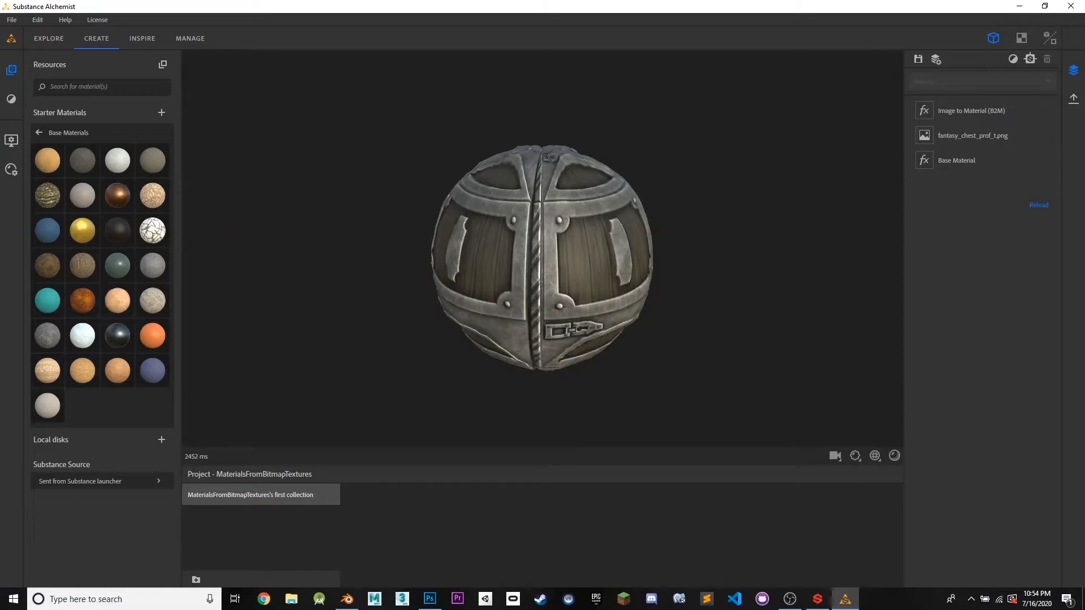
# Step: Change the preview mesh from the sphere to a Plane
pyautogui.moveTo(542, 259); pyautogui.dragTo(507, 240, button='middle')
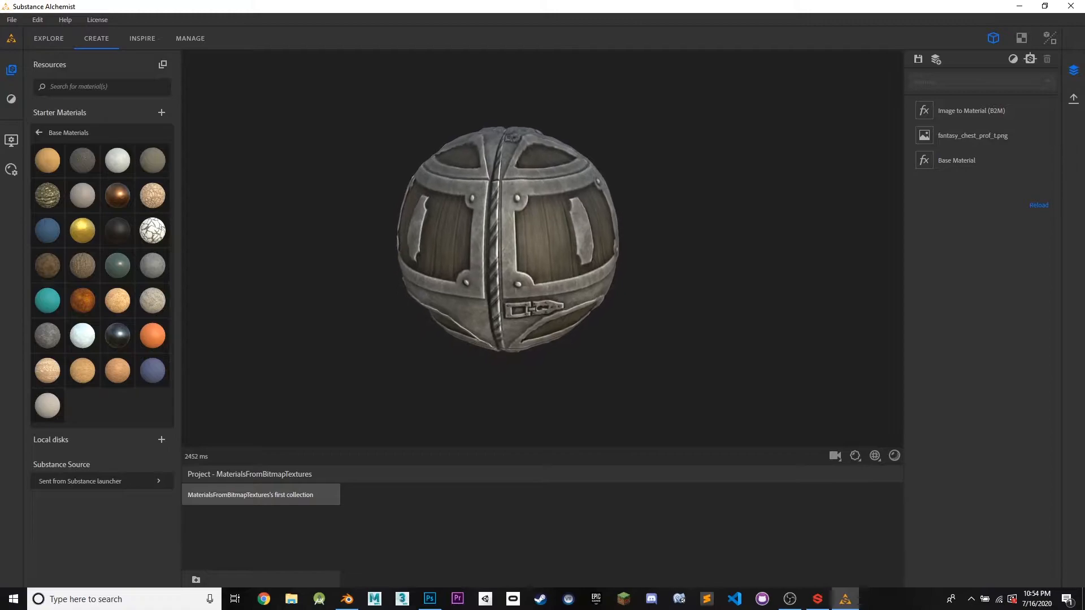
pyautogui.moveTo(507, 239); pyautogui.dragTo(656, 272)
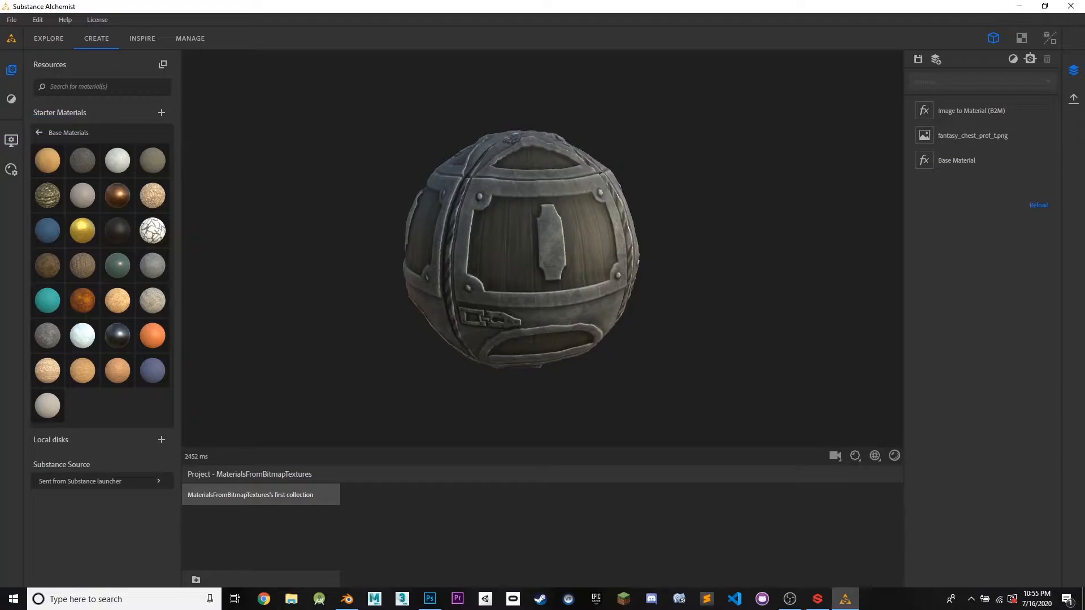
pyautogui.click(11, 141)
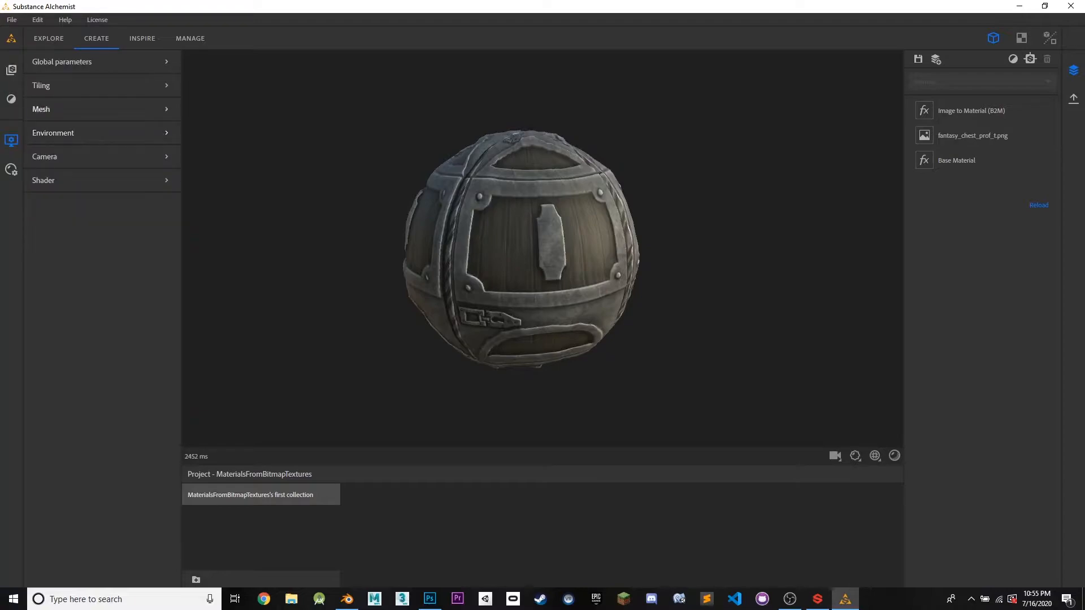
pyautogui.click(41, 109)
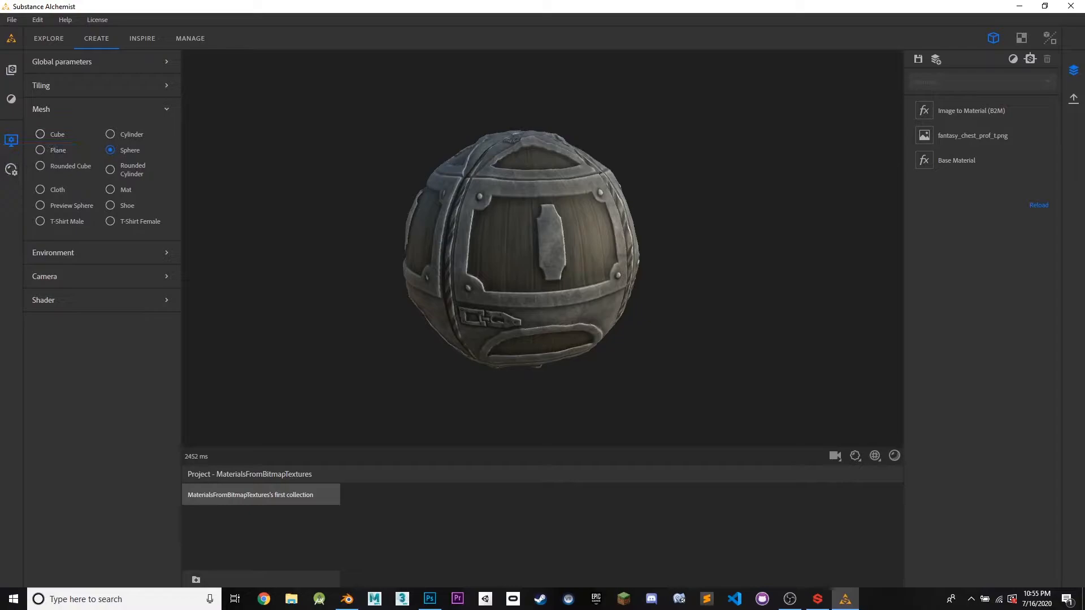
pyautogui.click(40, 150)
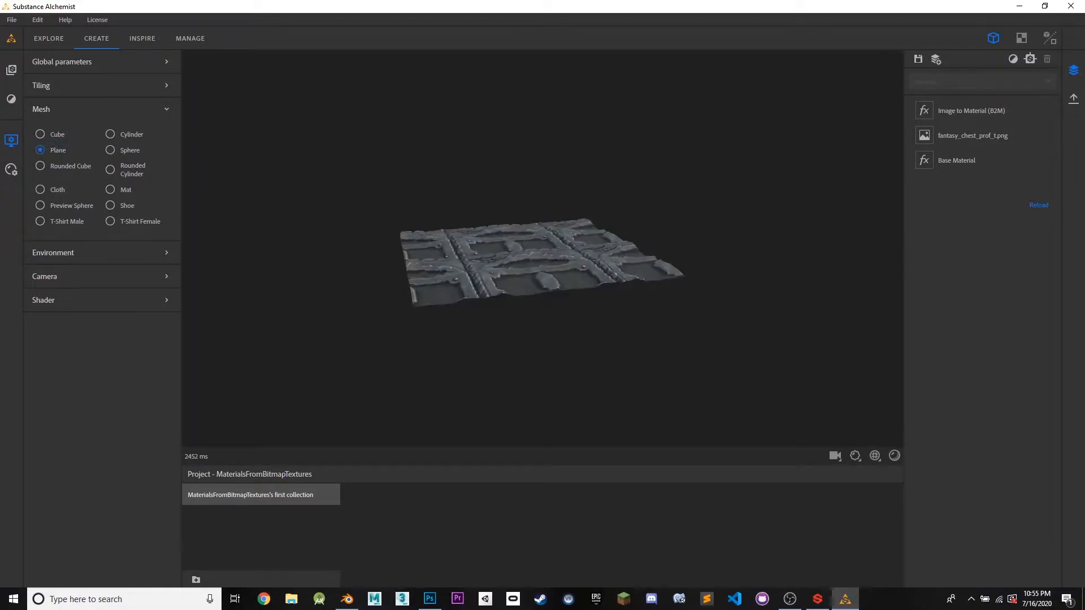
pyautogui.moveTo(542, 248); pyautogui.dragTo(546, 317)
pyautogui.scroll(-3, 537, 319)
pyautogui.scroll(3, 537, 319)
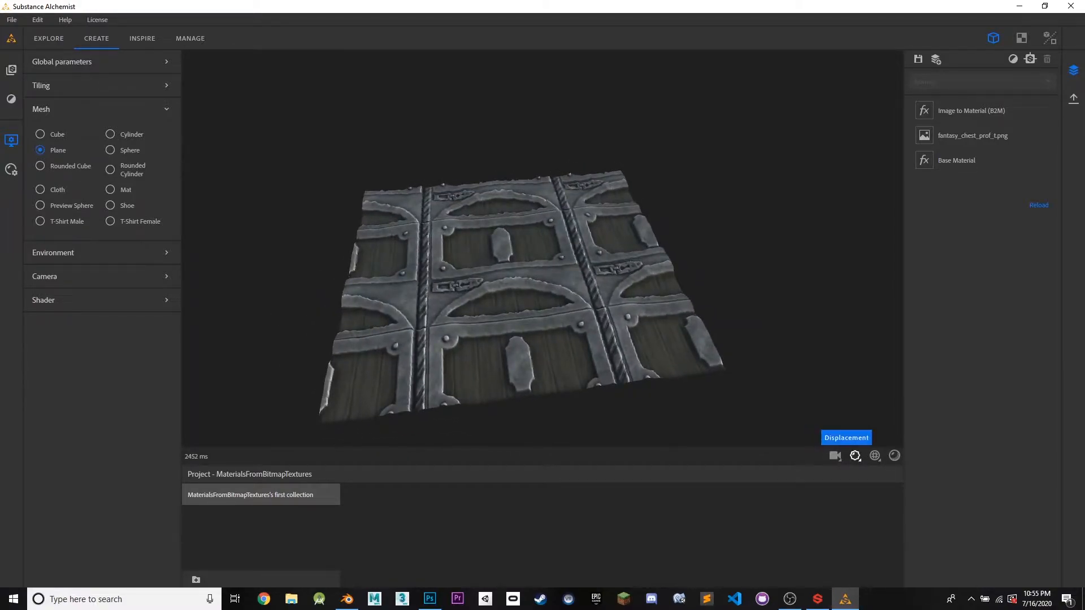
# Step: Adjust the preview's displacement amount and set both Texture Scale U and Texture Scale V to 1
pyautogui.click(855, 456)
pyautogui.moveTo(706, 435); pyautogui.dragTo(852, 435)
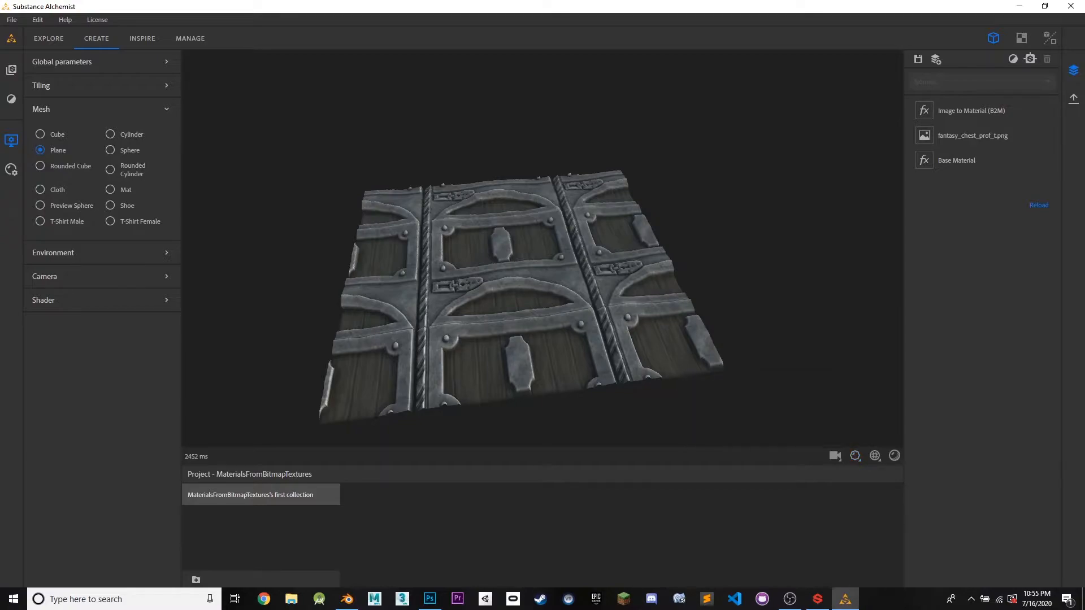
pyautogui.click(875, 456)
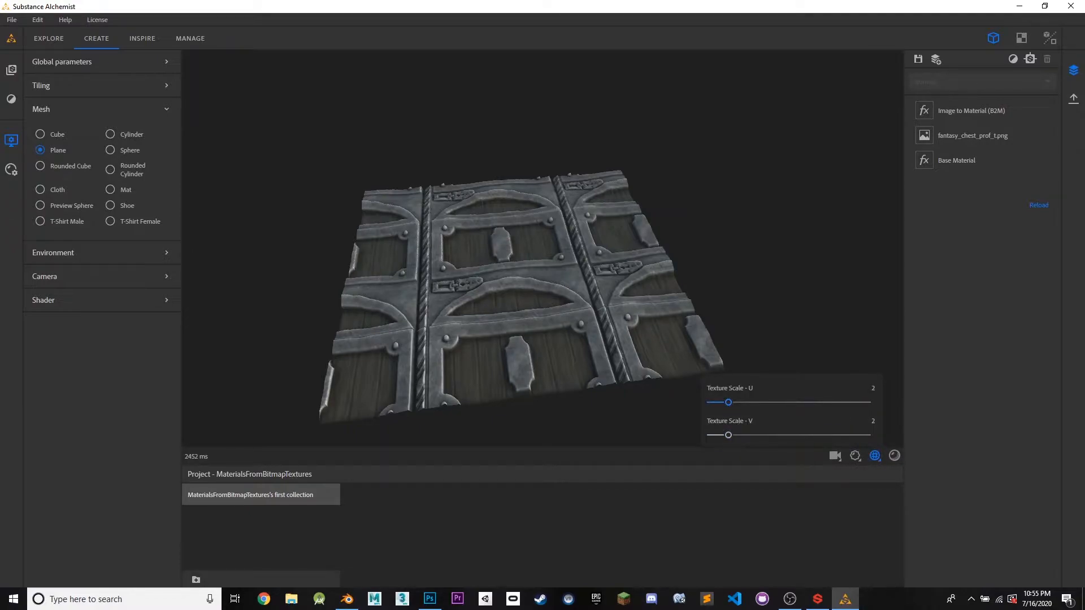
pyautogui.moveTo(729, 402); pyautogui.dragTo(710, 435)
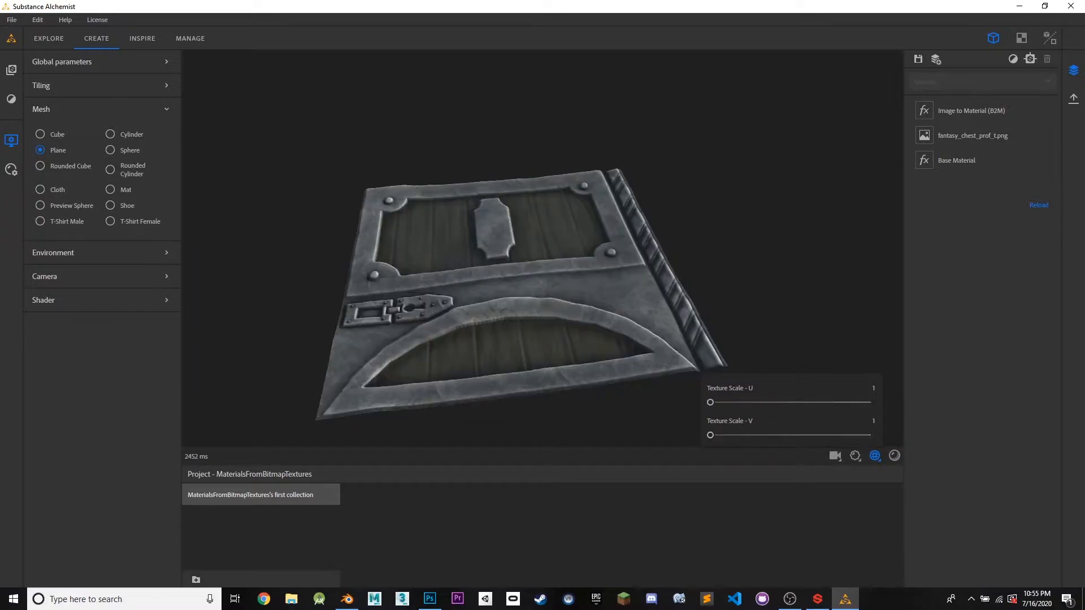
pyautogui.moveTo(565, 254); pyautogui.dragTo(591, 358)
pyautogui.moveTo(591, 358); pyautogui.dragTo(612, 319, button='middle')
pyautogui.moveTo(612, 320)
pyautogui.mouseDown()
pyautogui.moveTo(670, 313)
pyautogui.moveTo(627, 282)
pyautogui.moveTo(619, 318)
pyautogui.mouseUp()
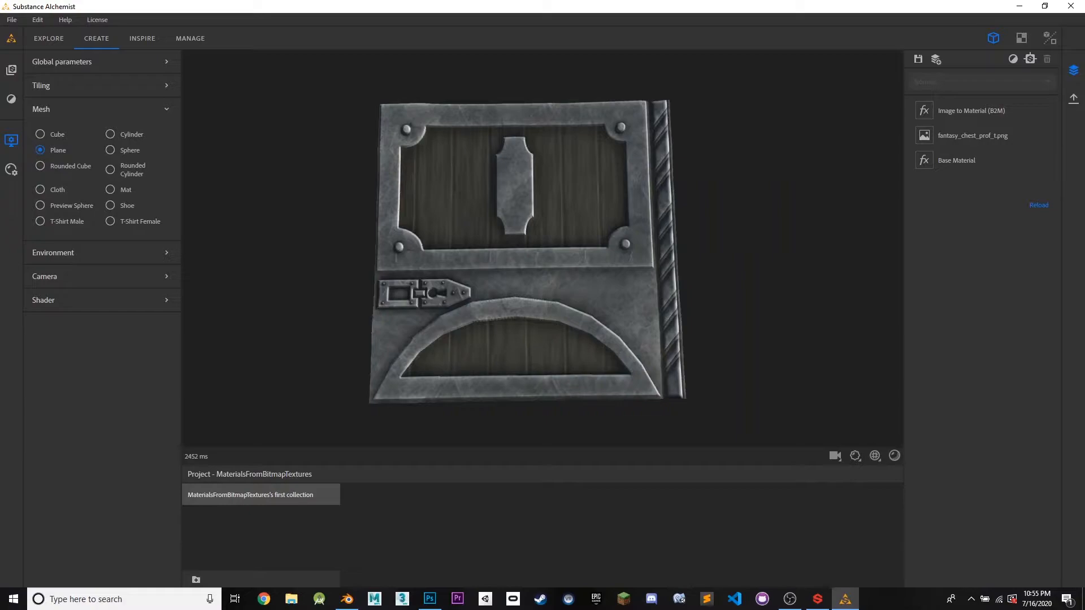
pyautogui.moveTo(619, 318); pyautogui.dragTo(626, 291)
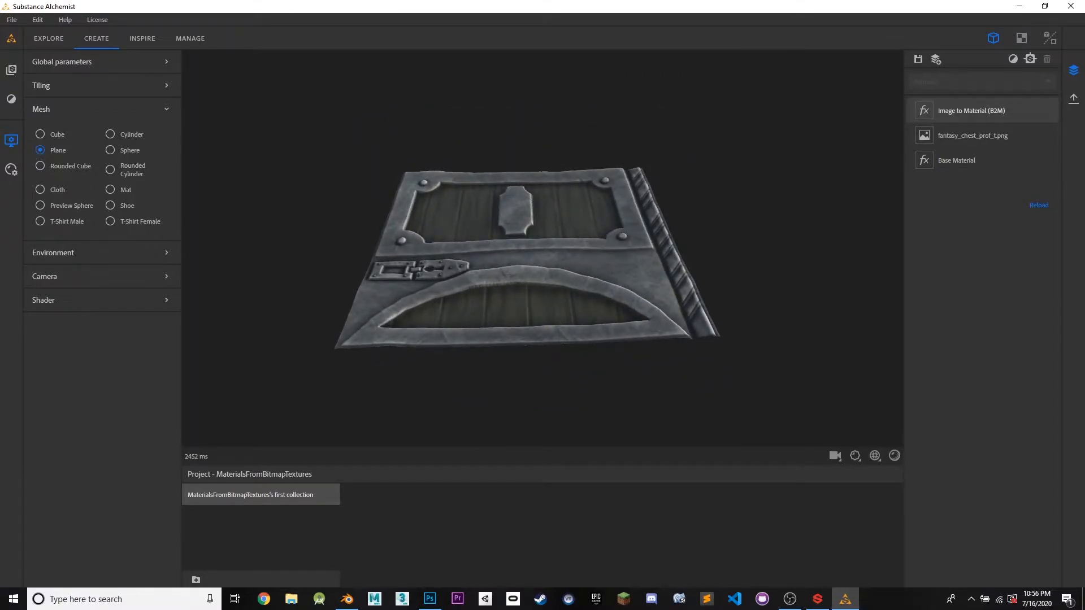
# Step: Set the Surface Type of the Image to Material (B2M) layer to Metallic
pyautogui.click(983, 110)
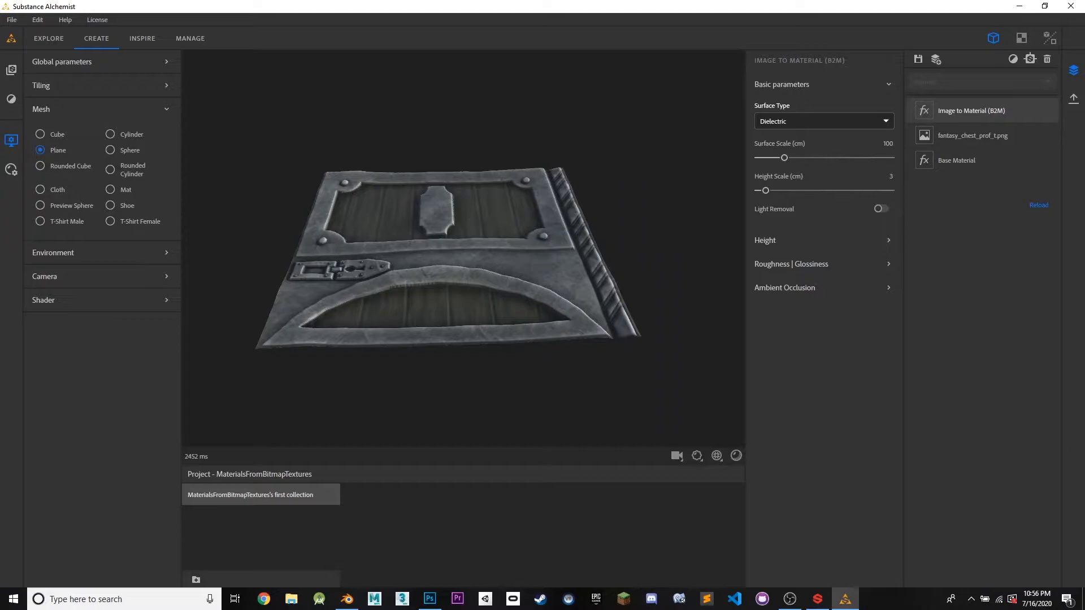
pyautogui.moveTo(464, 255); pyautogui.dragTo(469, 306)
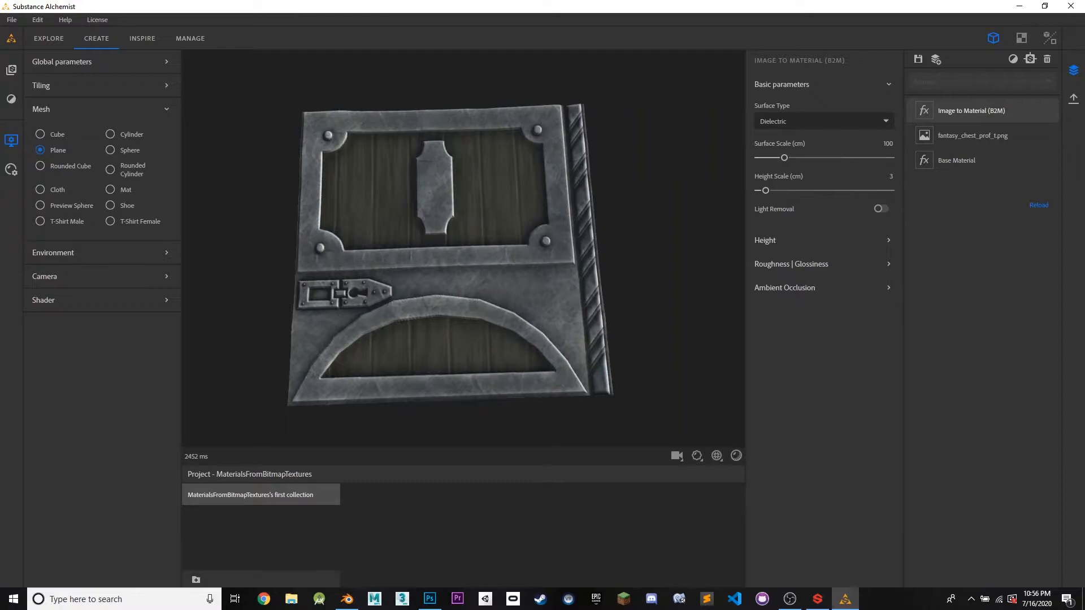
pyautogui.click(824, 121)
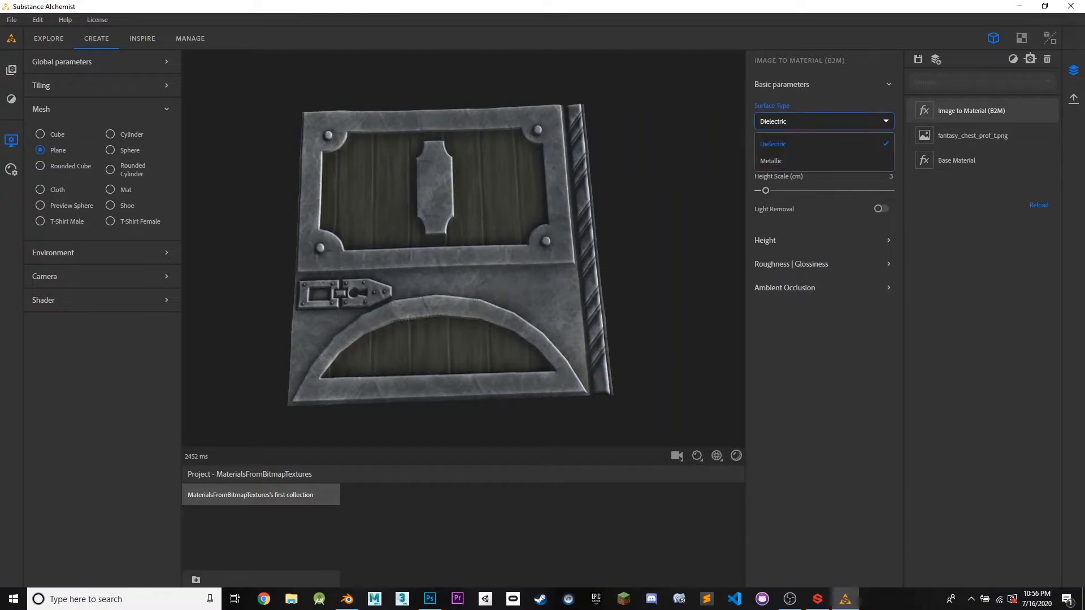
pyautogui.click(771, 160)
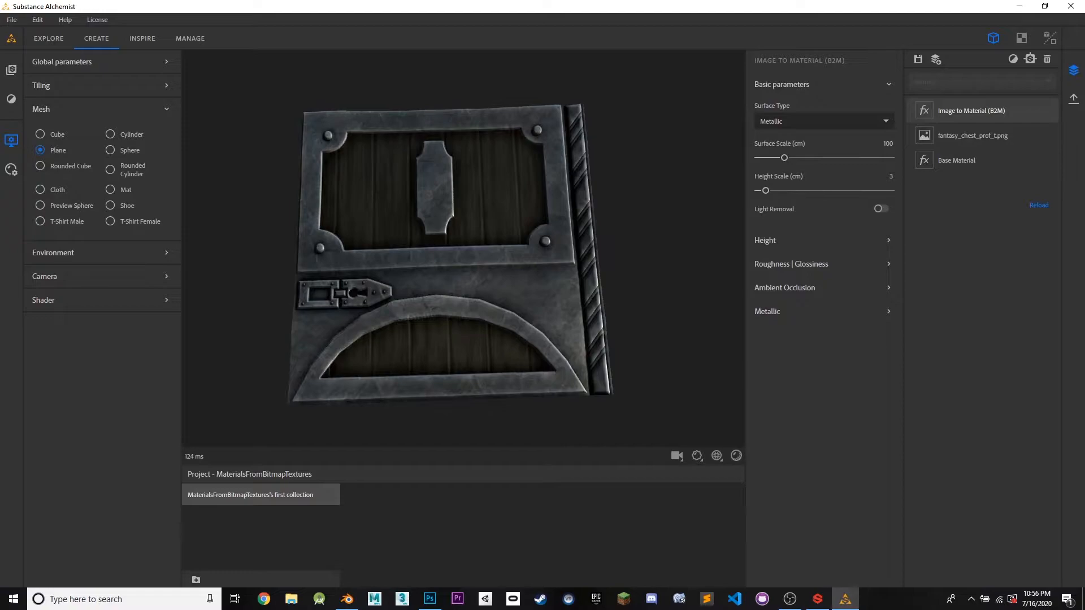
# Step: Set the material's Surface Scale to 108 cm and its Height Scale to 29.31 cm, judging the relief on the plane
pyautogui.moveTo(463, 265); pyautogui.dragTo(446, 226)
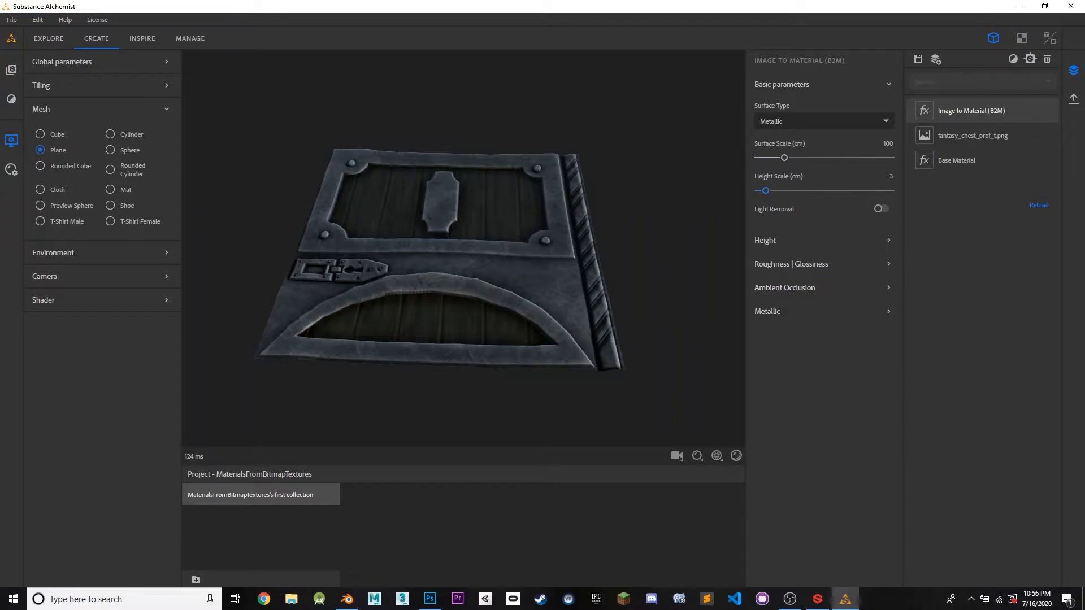
pyautogui.moveTo(766, 190); pyautogui.dragTo(826, 190)
pyautogui.moveTo(486, 271); pyautogui.dragTo(515, 276)
pyautogui.scroll(-4, 478, 288)
pyautogui.scroll(5, 478, 288)
pyautogui.moveTo(785, 157)
pyautogui.mouseDown()
pyautogui.moveTo(872, 158)
pyautogui.moveTo(759, 158)
pyautogui.moveTo(855, 157)
pyautogui.moveTo(786, 157)
pyautogui.mouseUp()
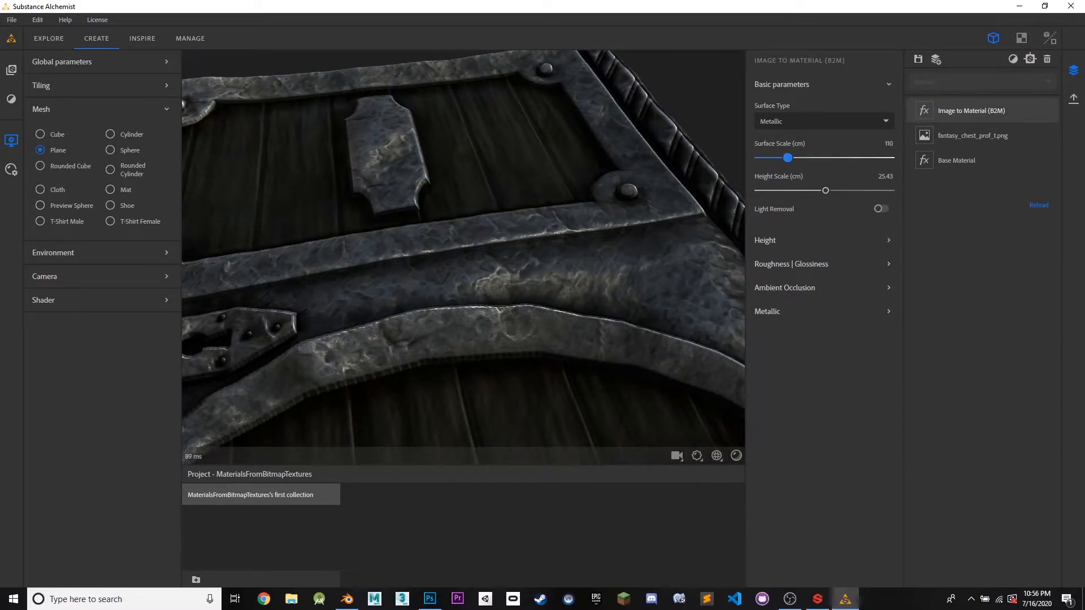
pyautogui.moveTo(825, 191)
pyautogui.mouseDown()
pyautogui.moveTo(887, 190)
pyautogui.moveTo(836, 191)
pyautogui.mouseUp()
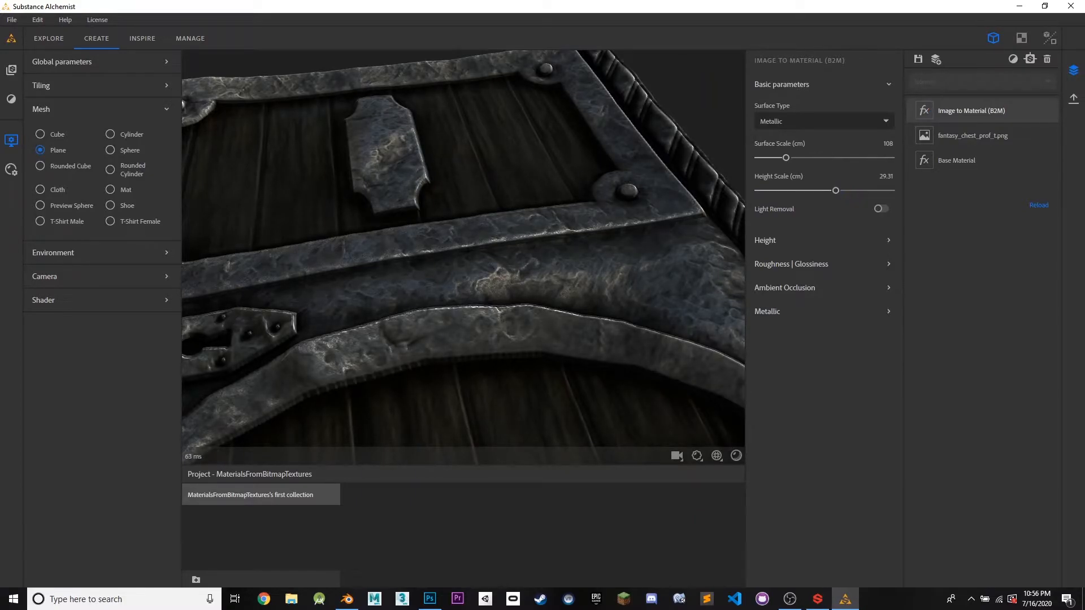
pyautogui.moveTo(486, 272)
pyautogui.mouseDown()
pyautogui.moveTo(477, 223)
pyautogui.moveTo(446, 226)
pyautogui.moveTo(418, 300)
pyautogui.moveTo(449, 291)
pyautogui.moveTo(469, 238)
pyautogui.moveTo(488, 231)
pyautogui.moveTo(472, 272)
pyautogui.mouseUp()
# Step: Compare the material with Light Removal on and off, ending with it off
pyautogui.click(880, 208)
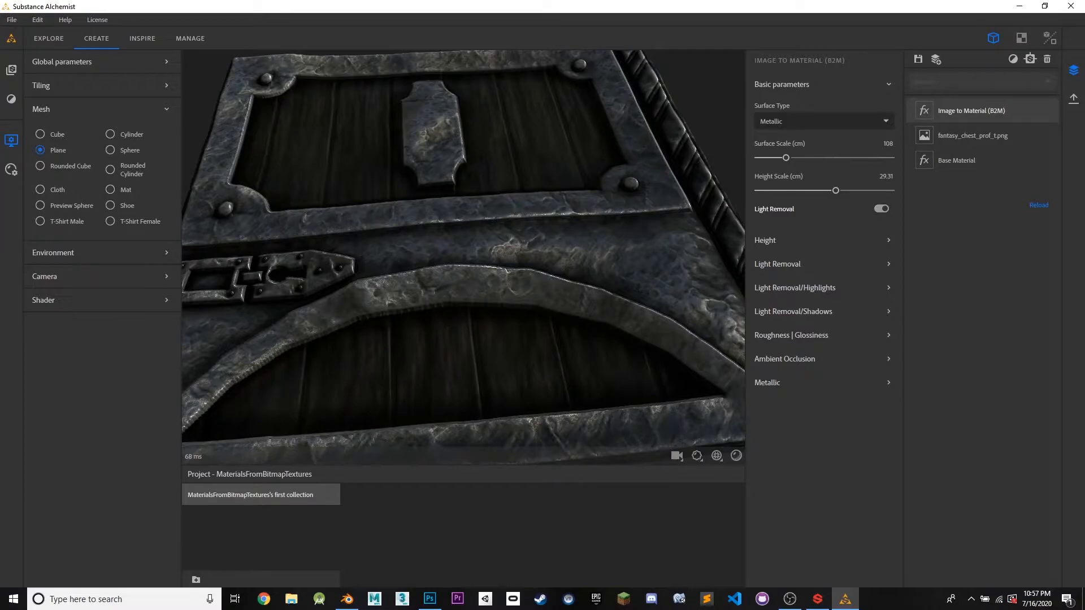
pyautogui.click(880, 208)
pyautogui.click(880, 209)
pyautogui.click(880, 209)
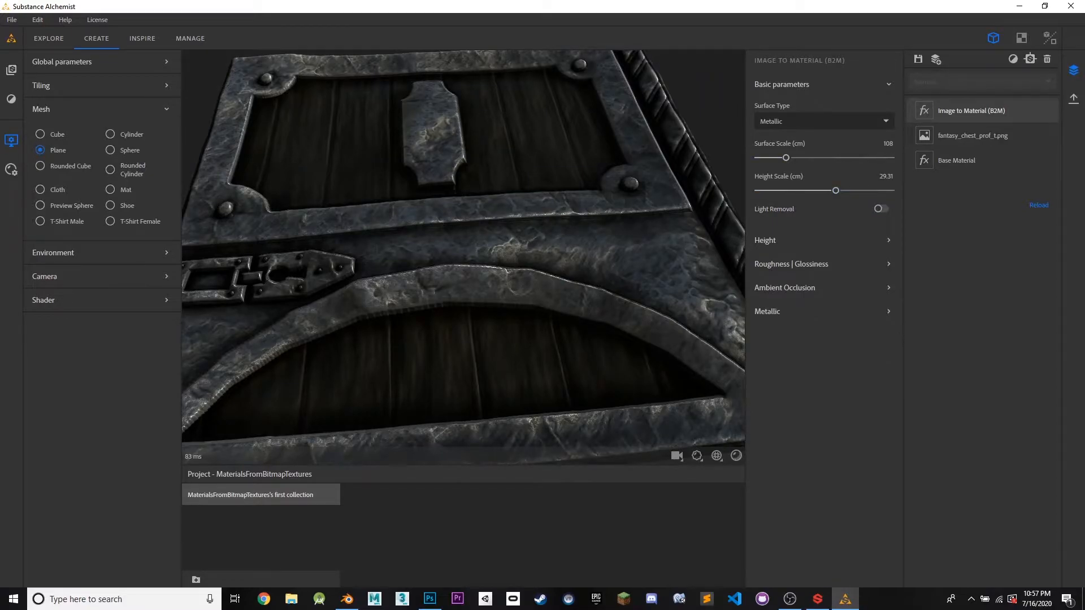
# Step: Try the Slope Based (directional light) and Mix height generation methods and compare them with Luminance Based (overcast)
pyautogui.moveTo(509, 226)
pyautogui.mouseDown()
pyautogui.moveTo(492, 294)
pyautogui.moveTo(542, 271)
pyautogui.moveTo(554, 226)
pyautogui.moveTo(478, 225)
pyautogui.moveTo(458, 173)
pyautogui.moveTo(480, 257)
pyautogui.moveTo(506, 246)
pyautogui.mouseUp()
pyautogui.click(791, 241)
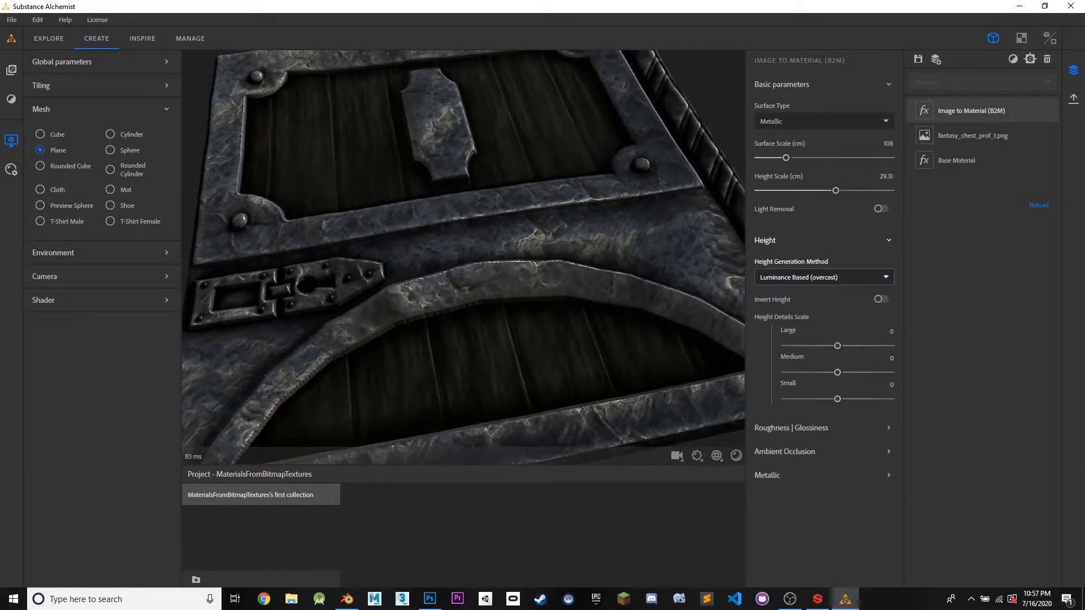
pyautogui.click(824, 278)
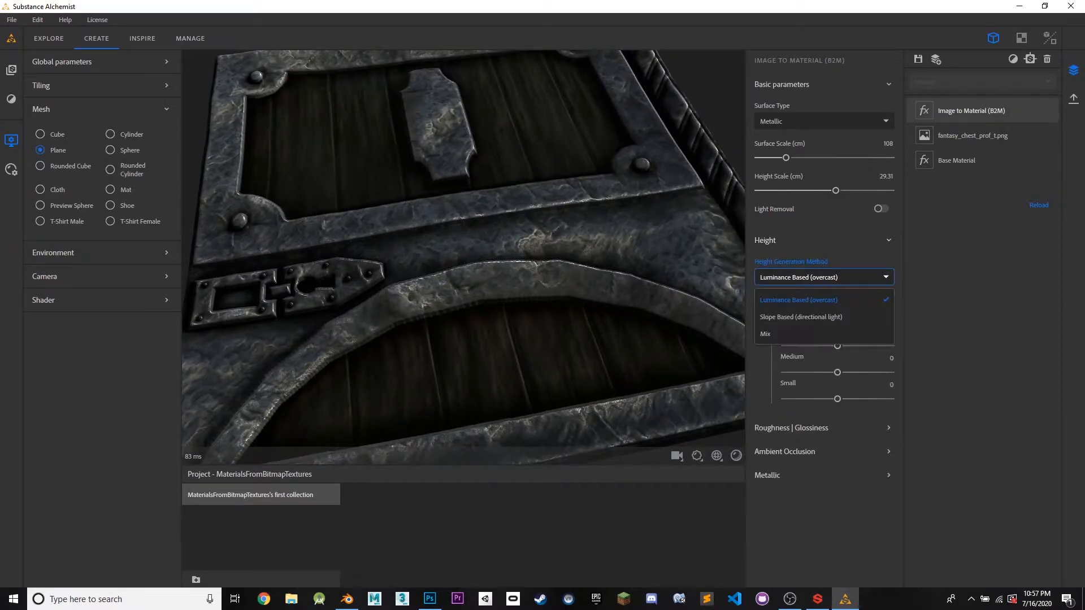
pyautogui.click(800, 317)
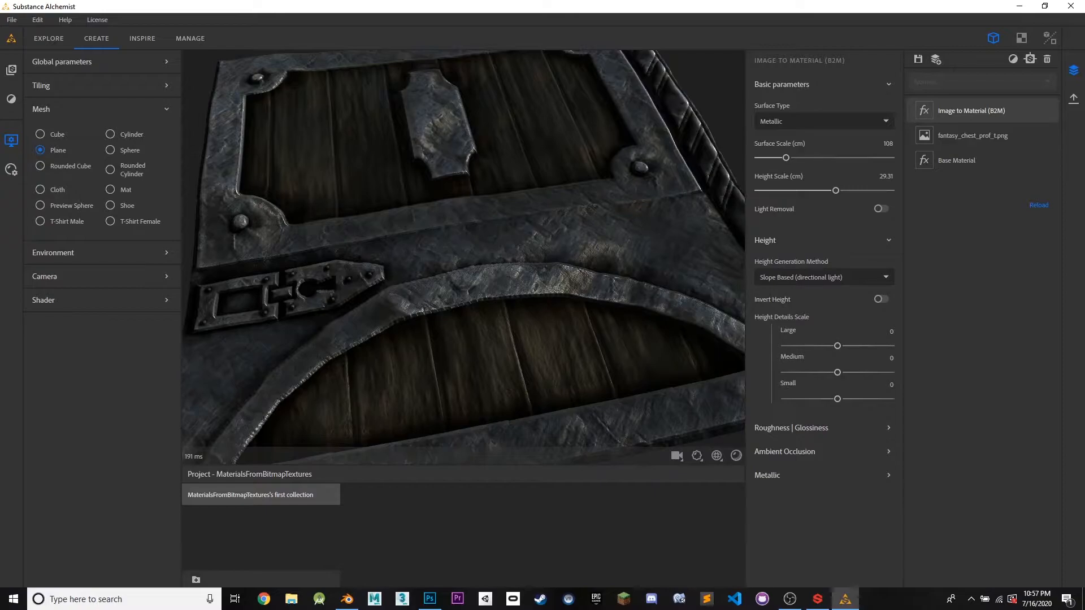
pyautogui.click(824, 277)
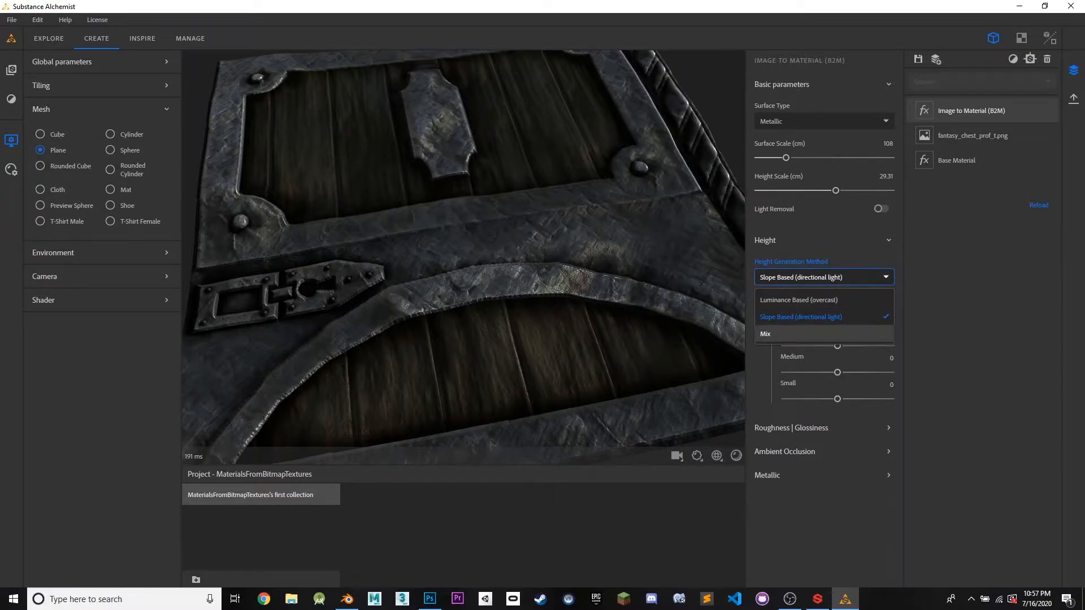
pyautogui.click(791, 334)
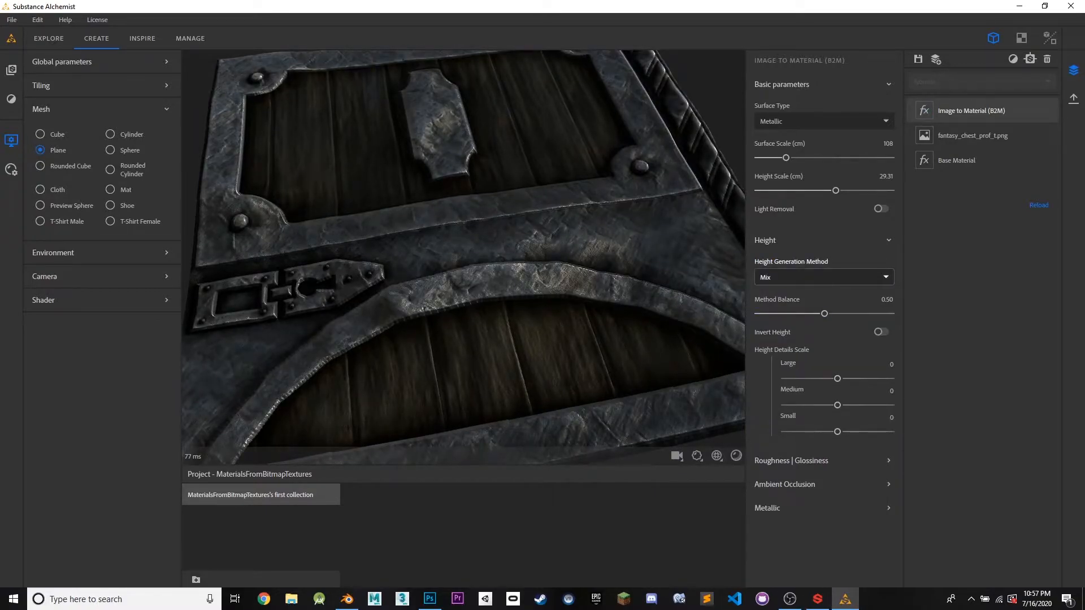
pyautogui.click(824, 277)
pyautogui.click(797, 296)
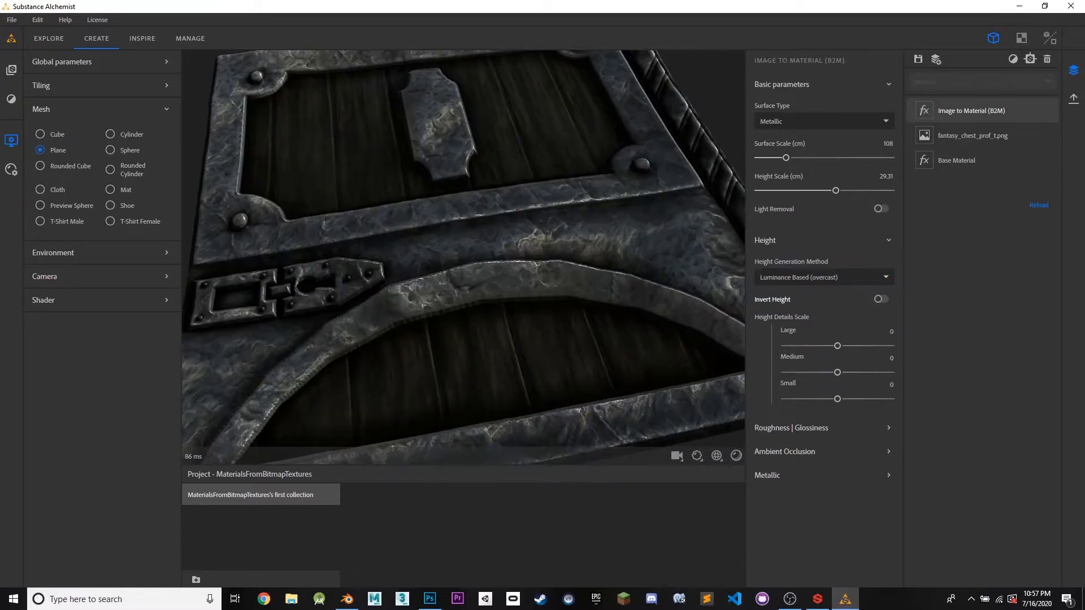
pyautogui.click(824, 278)
pyautogui.click(791, 334)
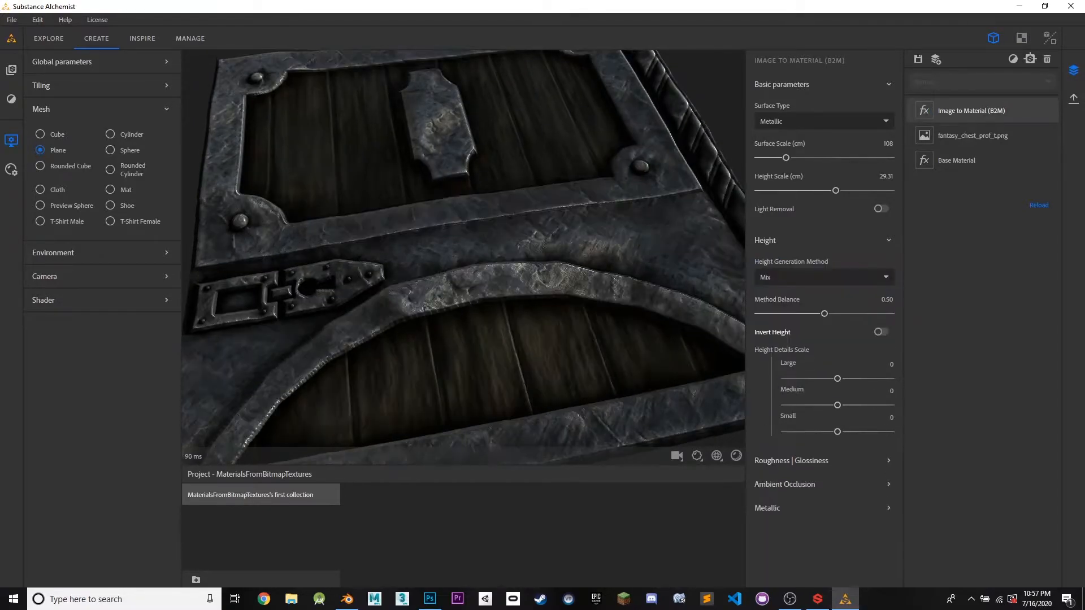
pyautogui.moveTo(480, 260)
pyautogui.mouseDown()
pyautogui.moveTo(436, 192)
pyautogui.moveTo(430, 155)
pyautogui.moveTo(432, 243)
pyautogui.moveTo(421, 170)
pyautogui.moveTo(427, 232)
pyautogui.moveTo(469, 289)
pyautogui.moveTo(432, 217)
pyautogui.moveTo(451, 277)
pyautogui.moveTo(427, 268)
pyautogui.moveTo(475, 243)
pyautogui.moveTo(459, 262)
pyautogui.mouseUp()
# Step: Set the Height Generation Method to Luminance Based (overcast) and the Height Details Scale to Large -0.62, Medium -0.54 and Small 0.02
pyautogui.click(822, 277)
pyautogui.click(802, 299)
pyautogui.moveTo(838, 346); pyautogui.dragTo(838, 400)
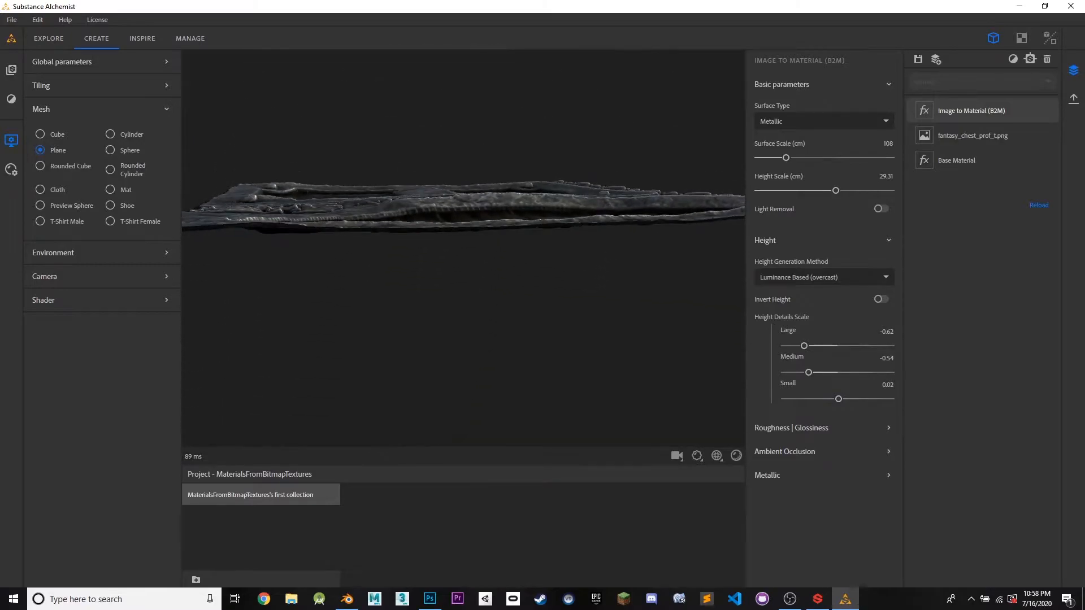
# Step: Set the Roughness Base Value to 0.61, Variations to 0.44 and Variations Softness to 0.51
pyautogui.click(819, 428)
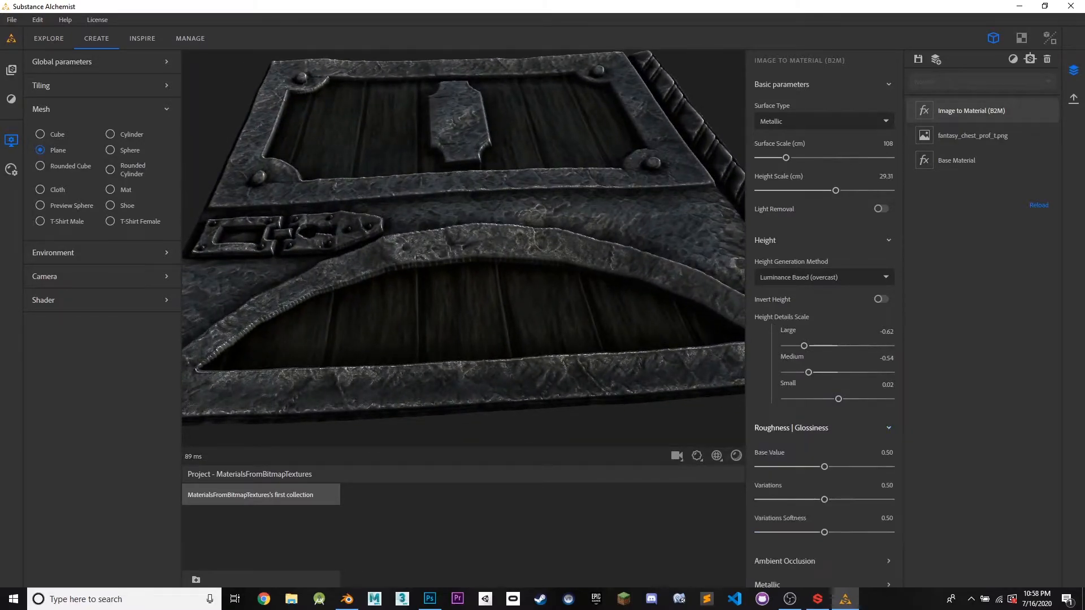
pyautogui.moveTo(825, 466); pyautogui.dragTo(825, 532)
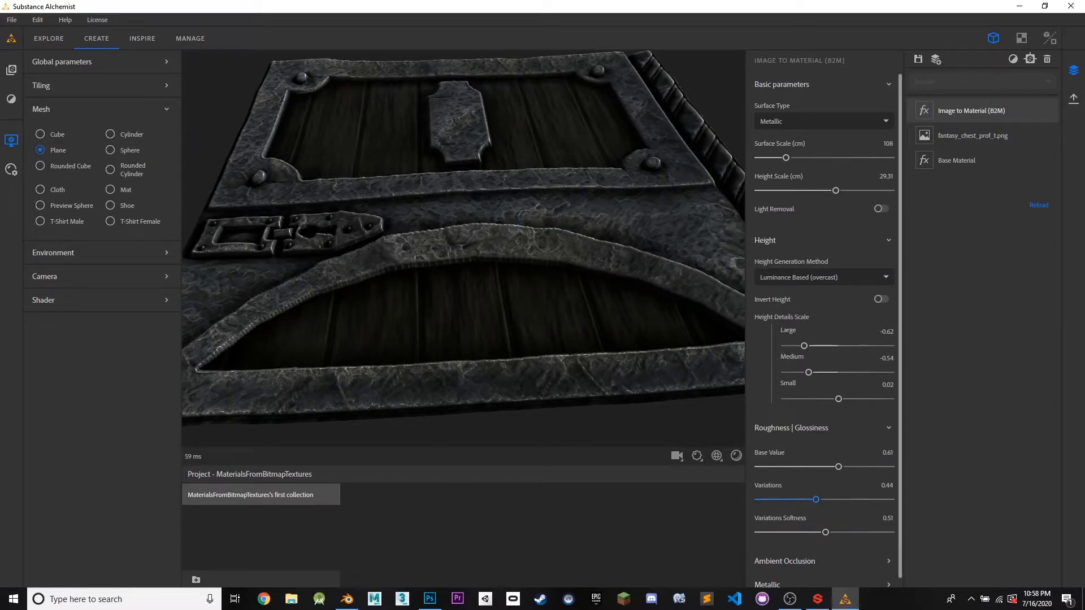
# Step: Set the Ambient Occlusion Radius to 0.06, with Sharpening at 0
pyautogui.scroll(-1, 818, 503)
pyautogui.click(797, 554)
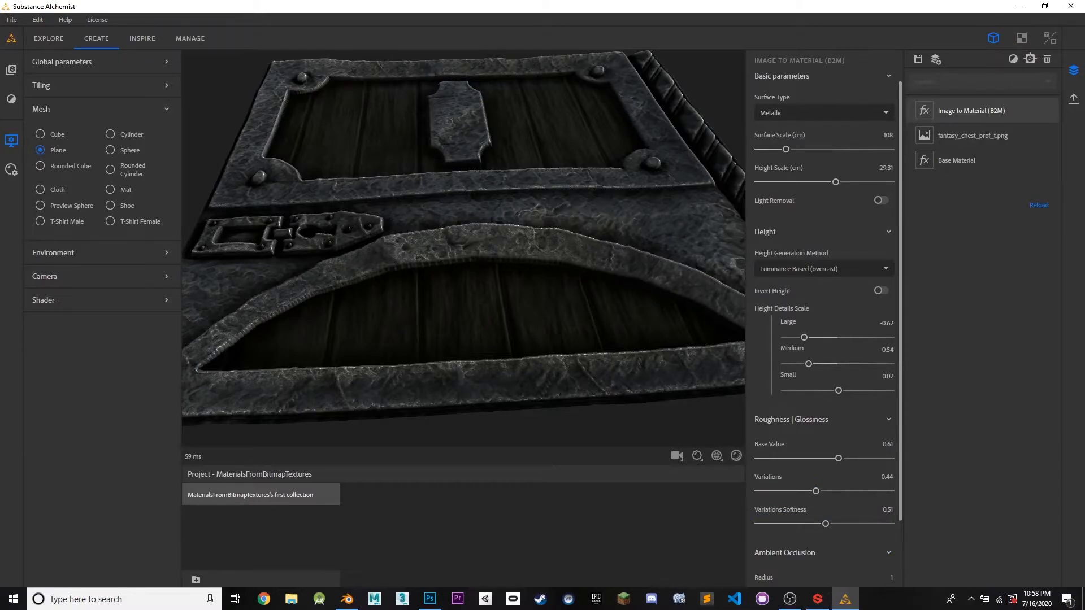
pyautogui.scroll(-2, 826, 447)
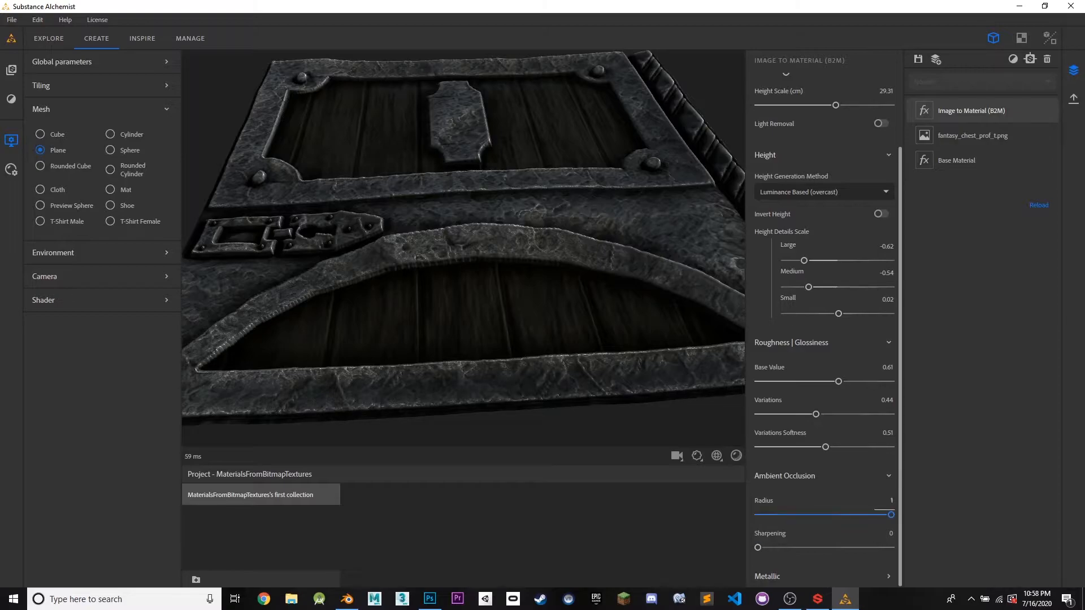
pyautogui.moveTo(891, 514); pyautogui.dragTo(759, 515)
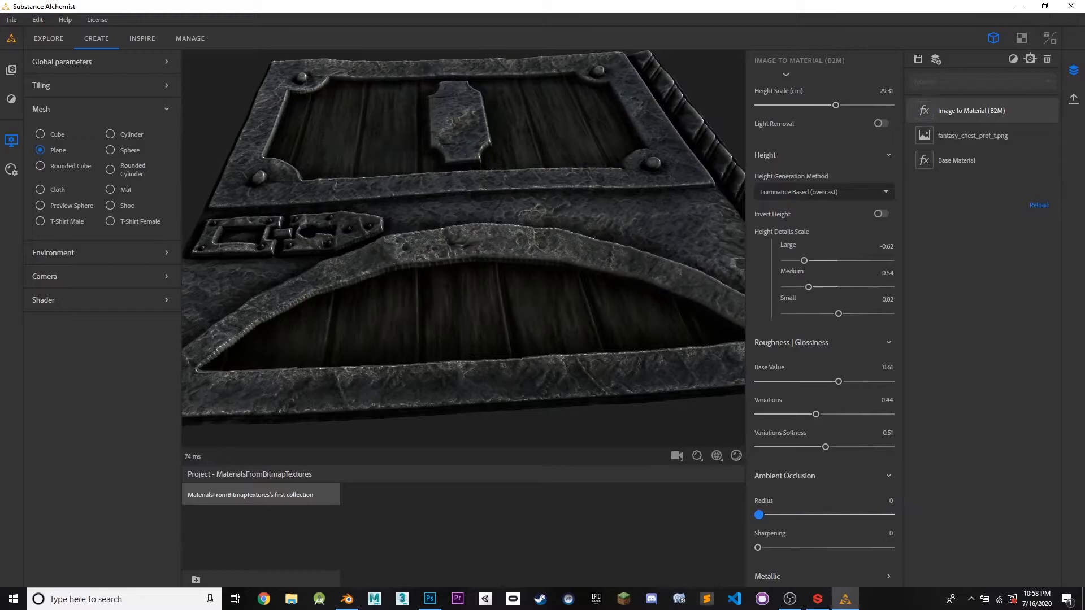
pyautogui.moveTo(759, 515); pyautogui.dragTo(804, 515)
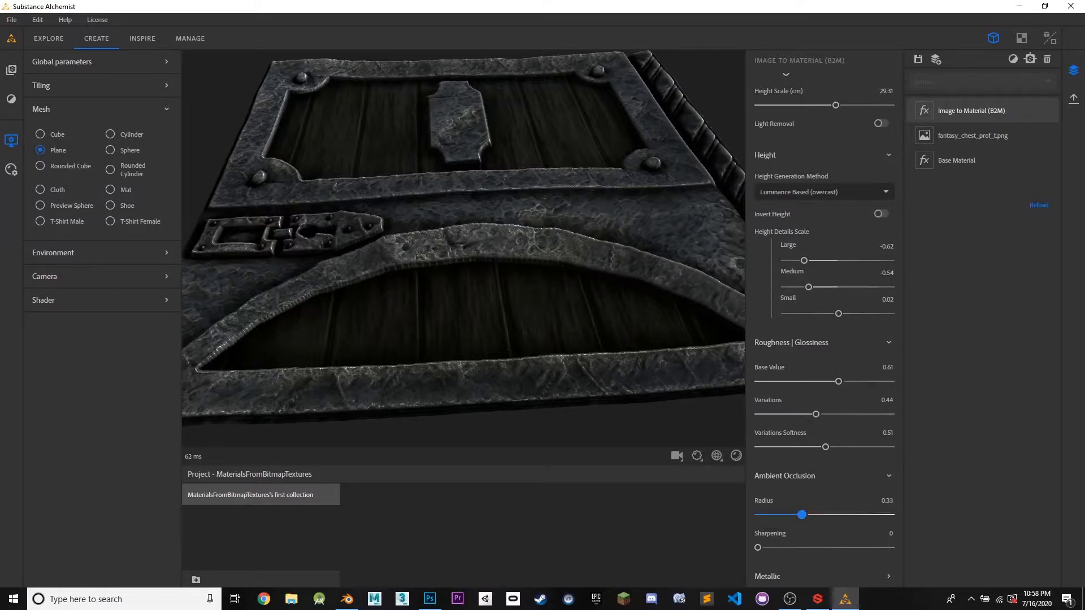
pyautogui.moveTo(803, 515); pyautogui.dragTo(770, 515)
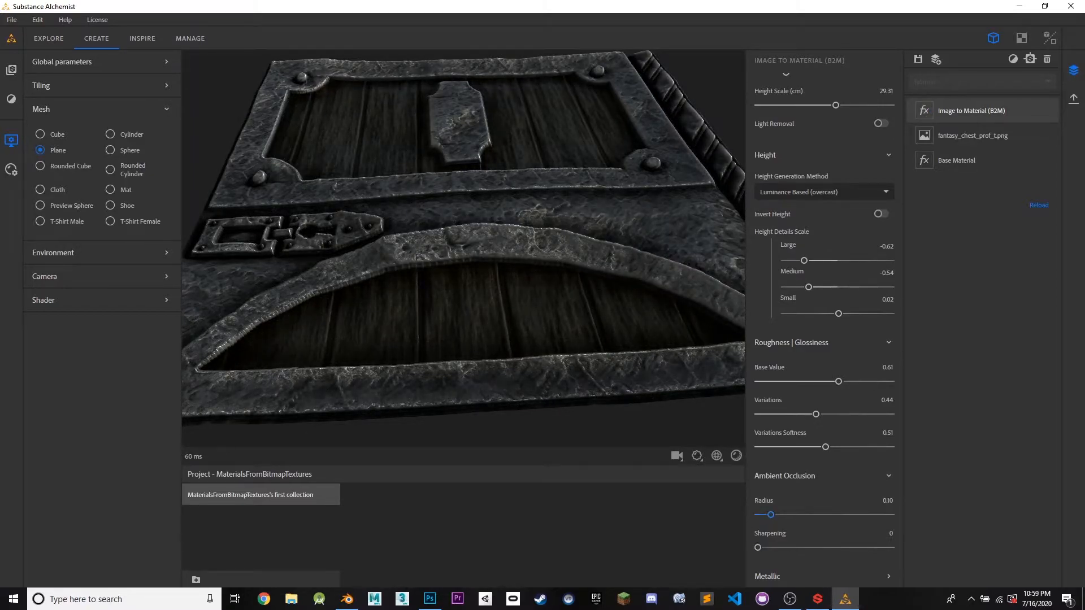
pyautogui.moveTo(770, 515); pyautogui.dragTo(890, 548)
# Step: Set the Metallic Options of the Image to Material layer to Color to Mask
pyautogui.scroll(3, 828, 331)
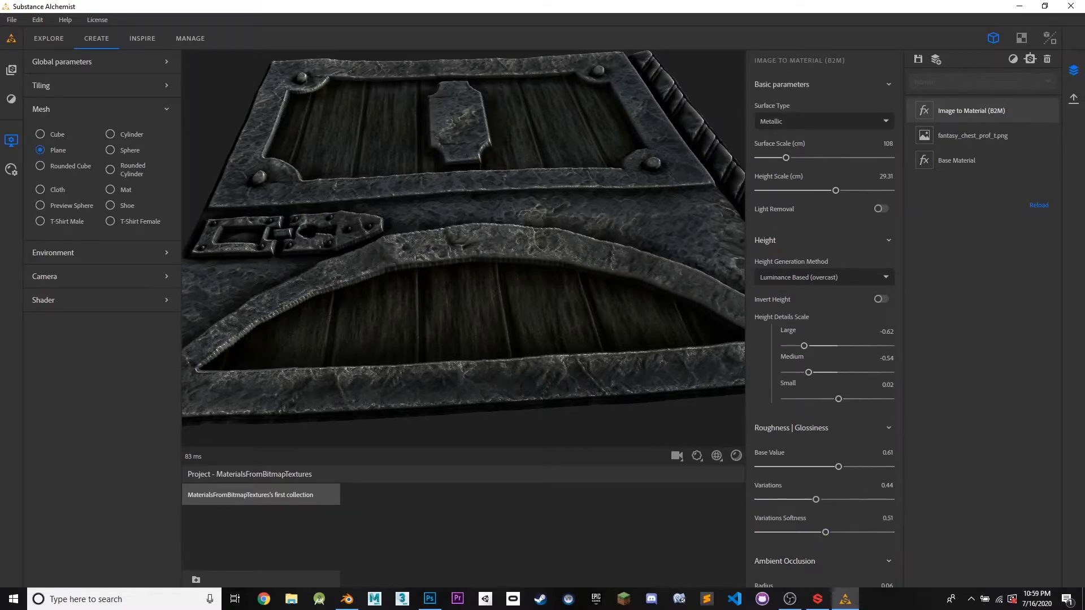
pyautogui.scroll(-2, 828, 331)
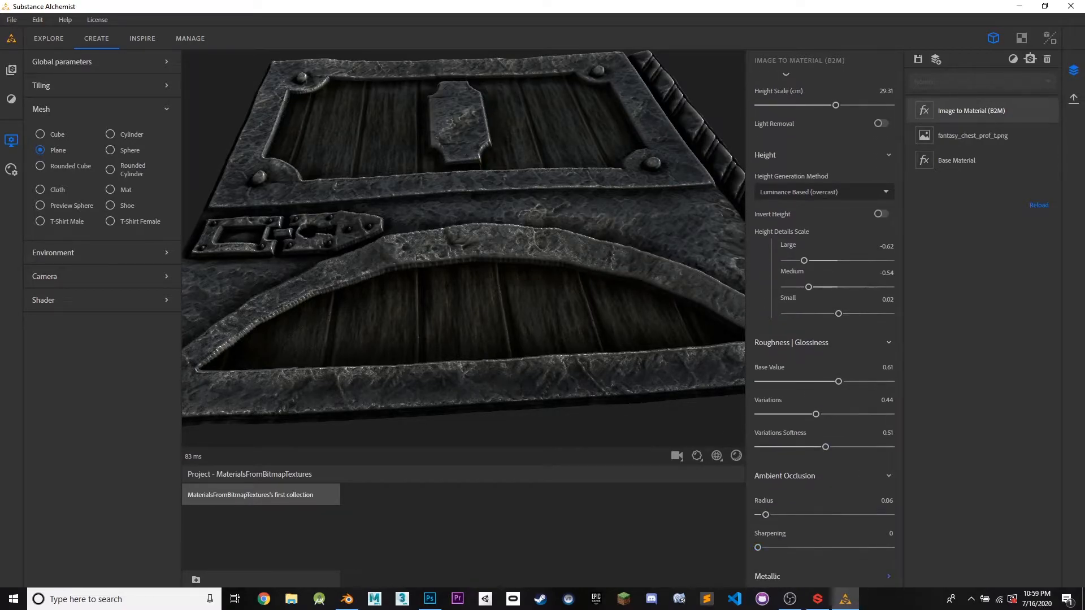
pyautogui.scroll(-1, 824, 317)
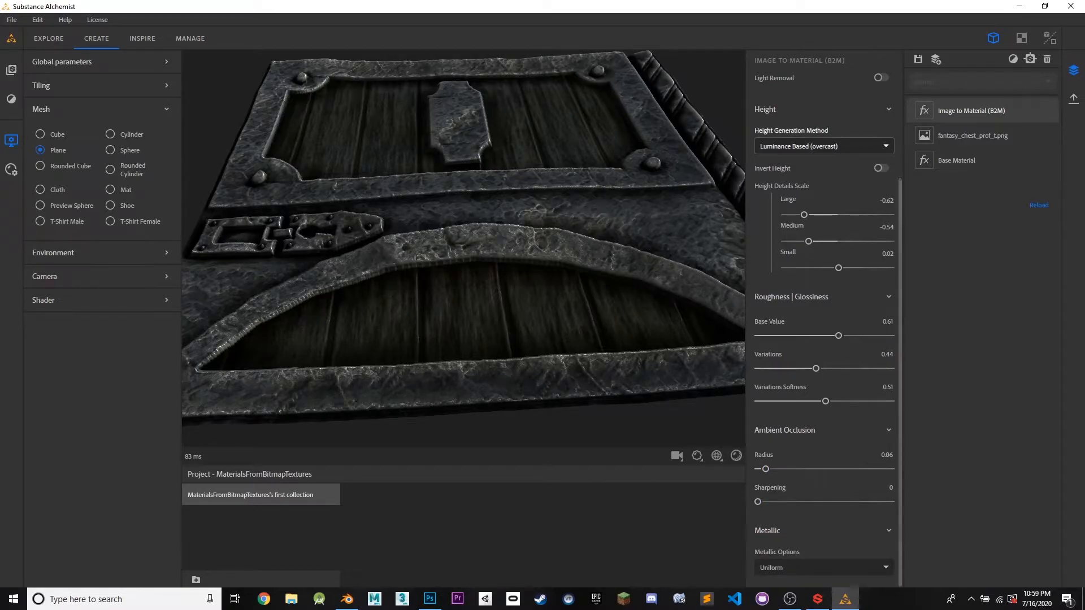
pyautogui.scroll(3, 824, 316)
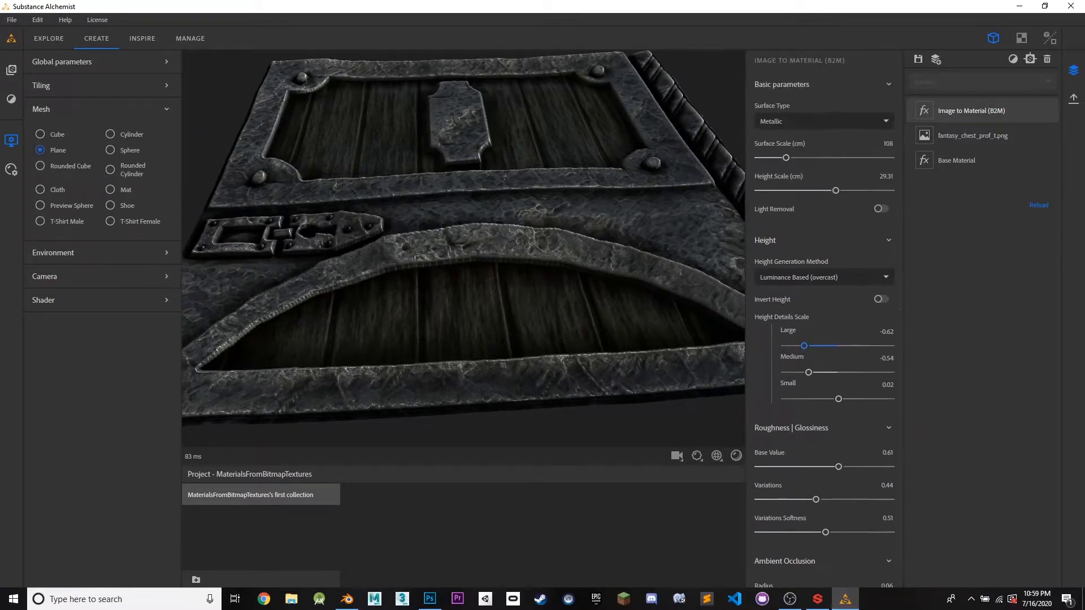
pyautogui.scroll(-3, 824, 317)
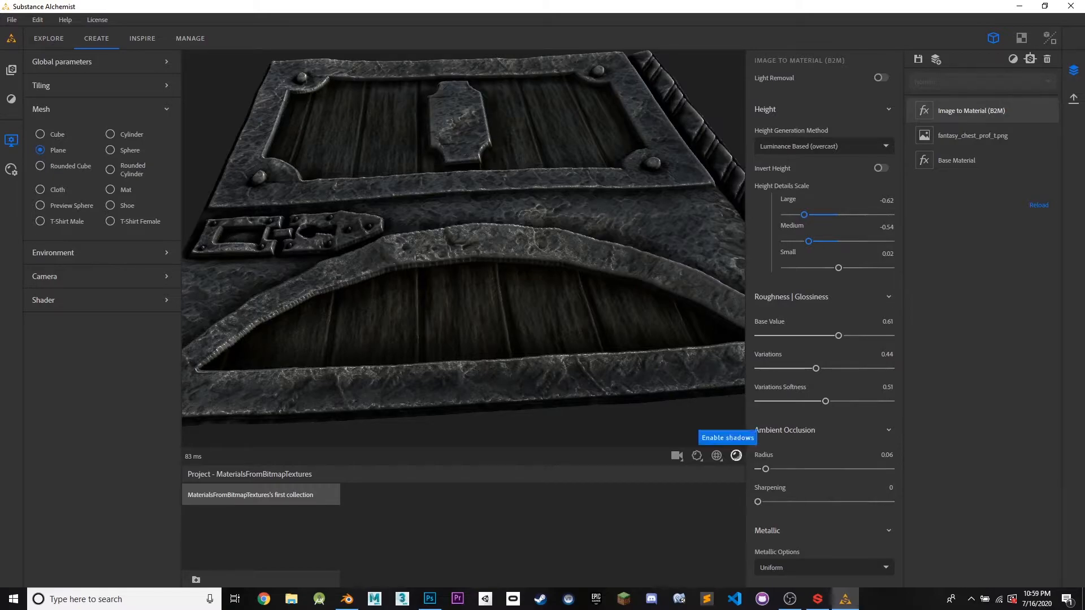
pyautogui.click(824, 568)
pyautogui.click(824, 528)
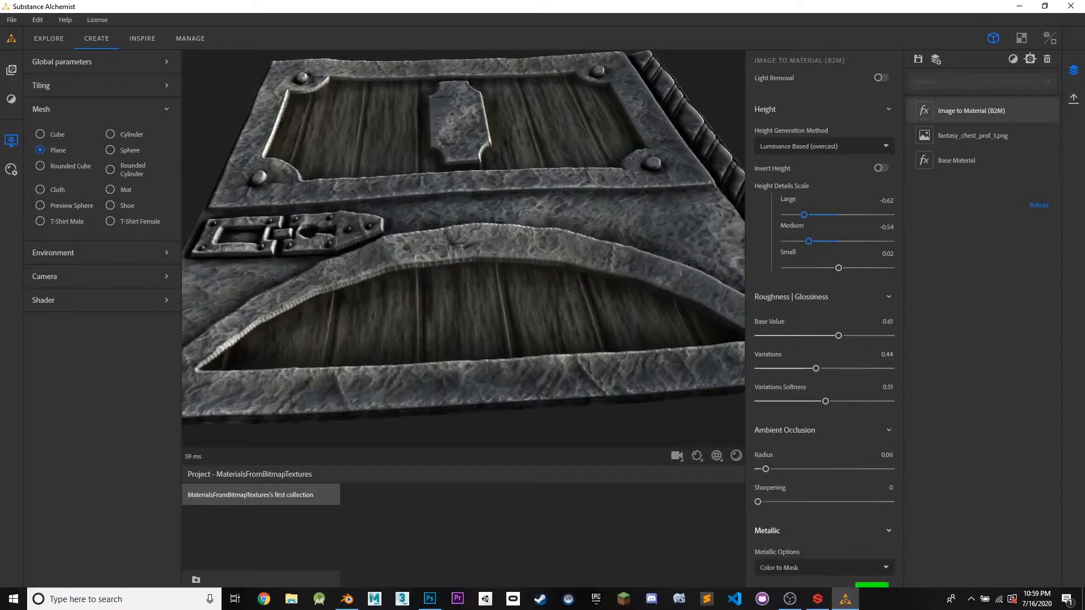
# Step: Set the metallic mask color to the blue-grey #5e6668, sampled from the chest's metal on screen and adjusted in brightness
pyautogui.scroll(-3, 824, 396)
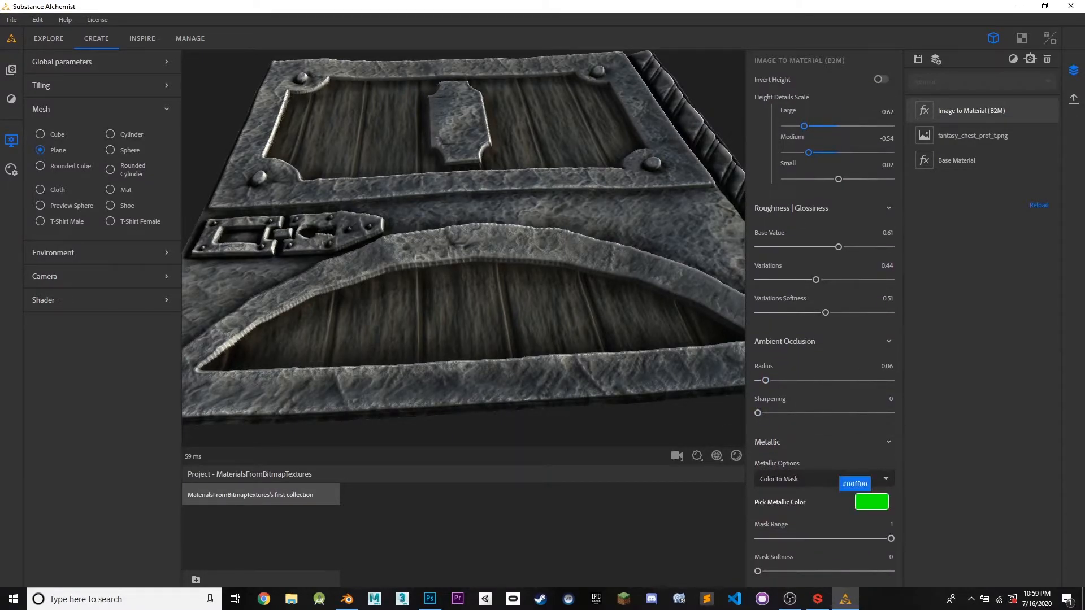
pyautogui.click(872, 501)
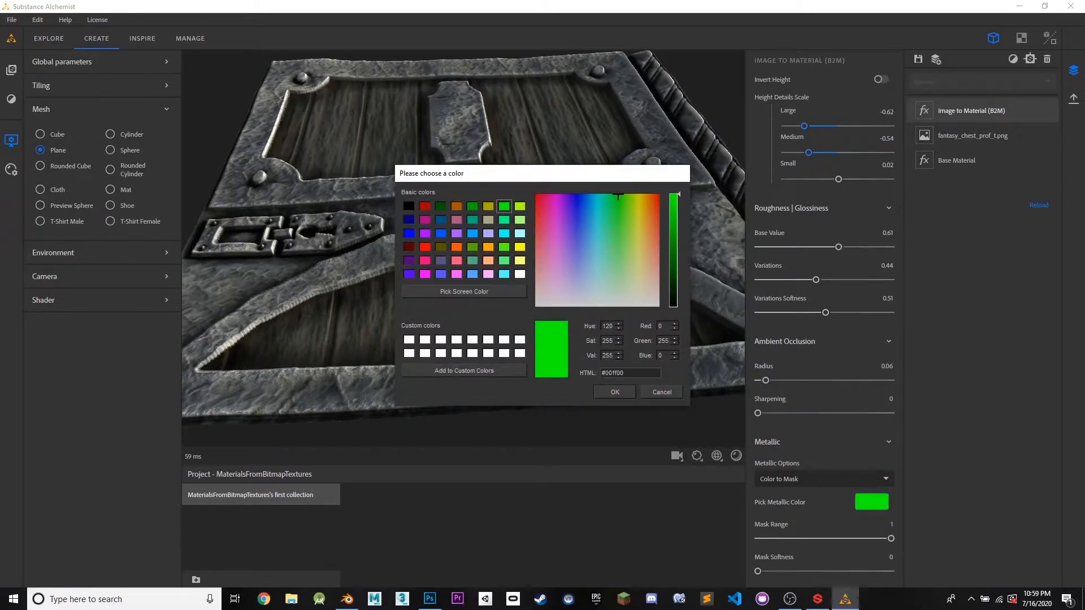
pyautogui.moveTo(423, 173); pyautogui.dragTo(45, 310)
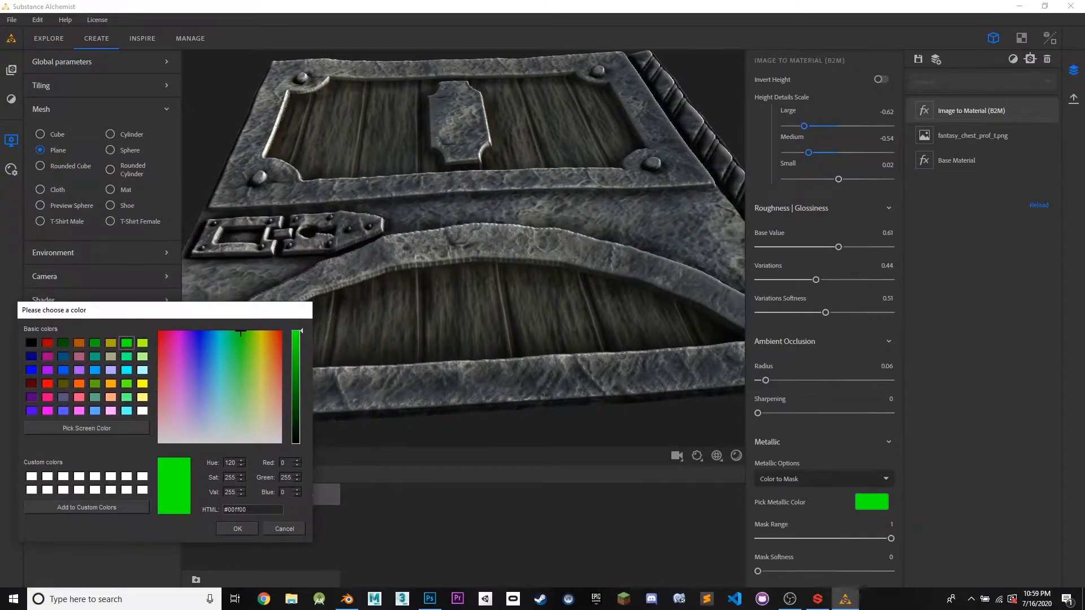
pyautogui.moveTo(480, 254); pyautogui.dragTo(513, 233)
pyautogui.click(86, 428)
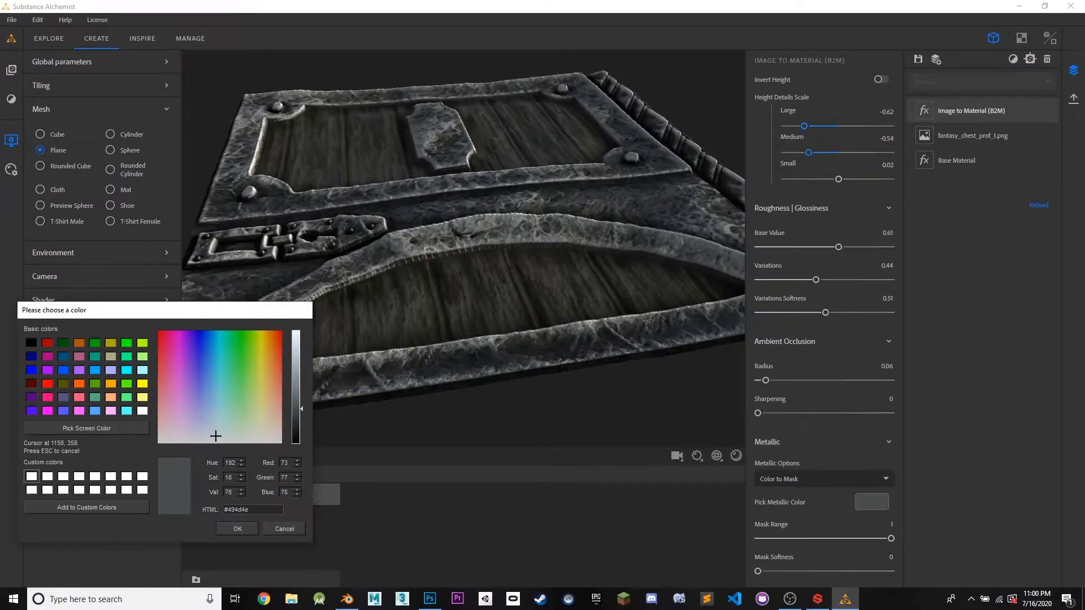
pyautogui.click(654, 203)
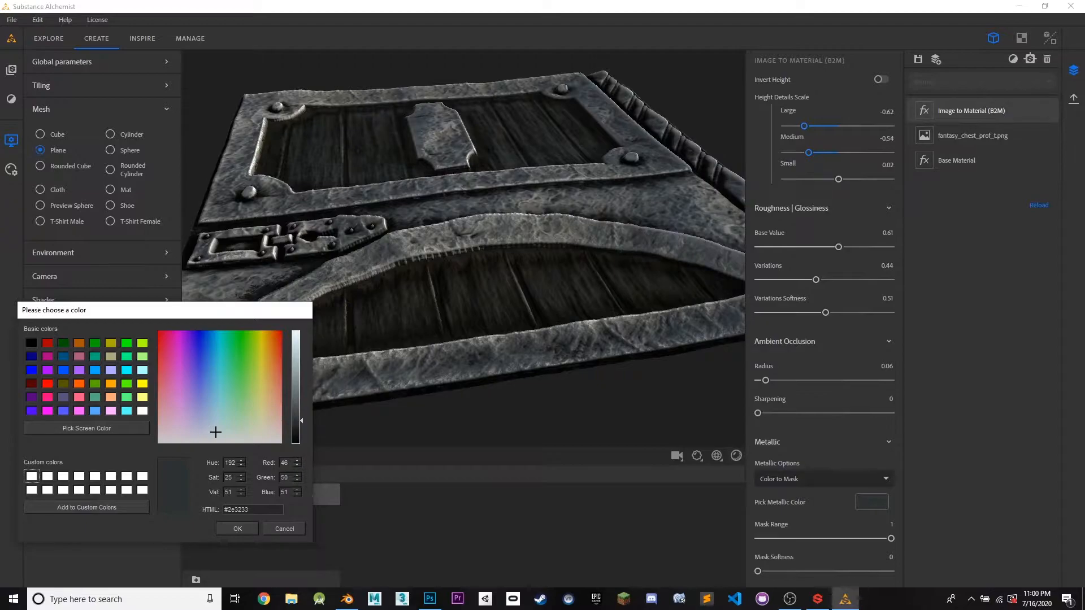
pyautogui.moveTo(298, 420); pyautogui.dragTo(298, 330)
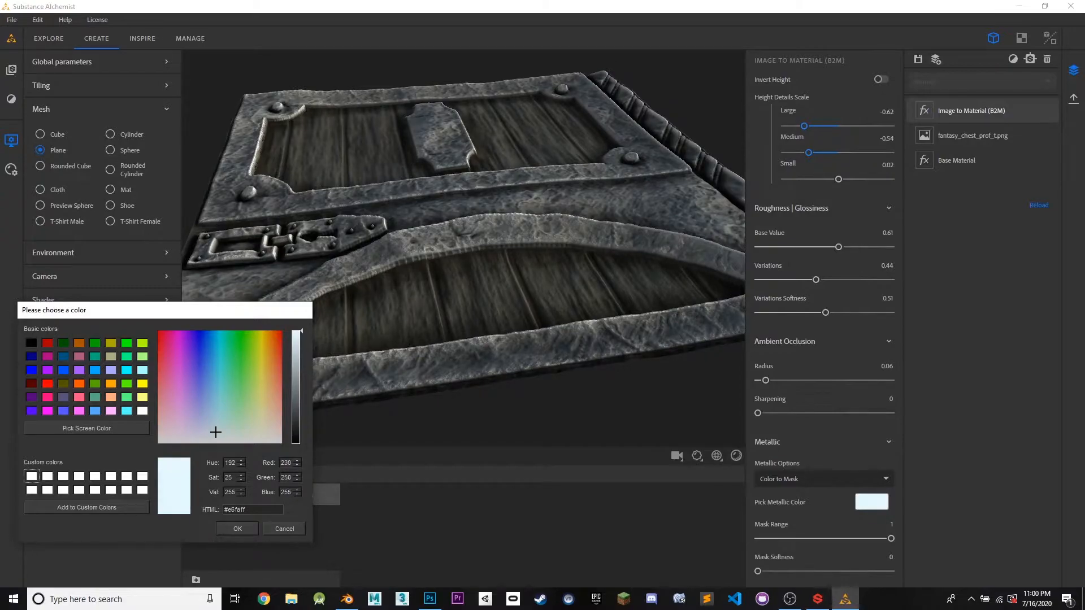
pyautogui.moveTo(298, 336); pyautogui.dragTo(298, 396)
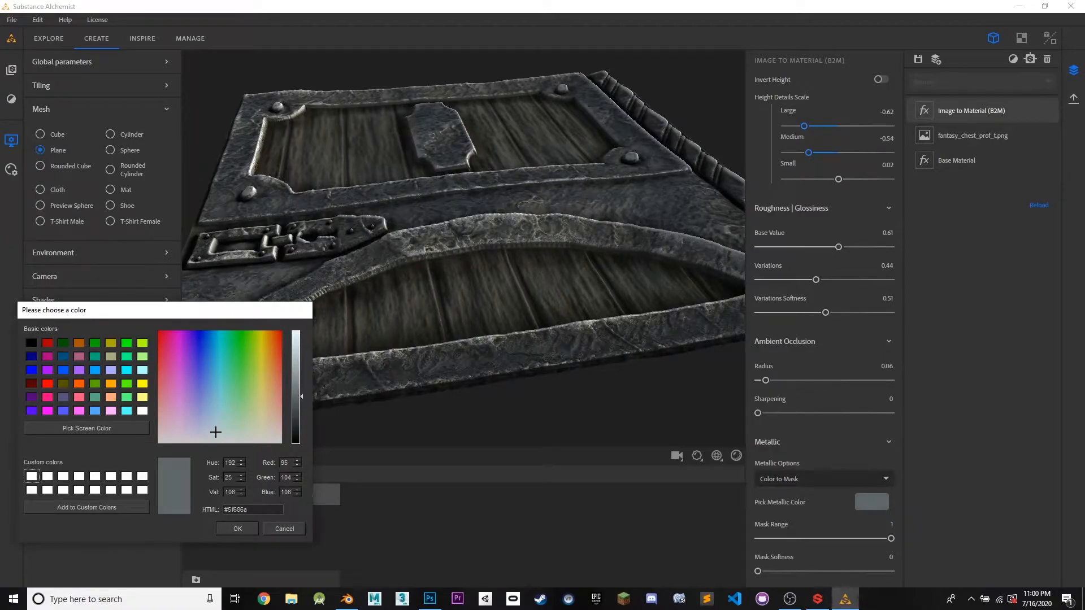
pyautogui.moveTo(298, 396); pyautogui.dragTo(298, 397)
pyautogui.press('Return')
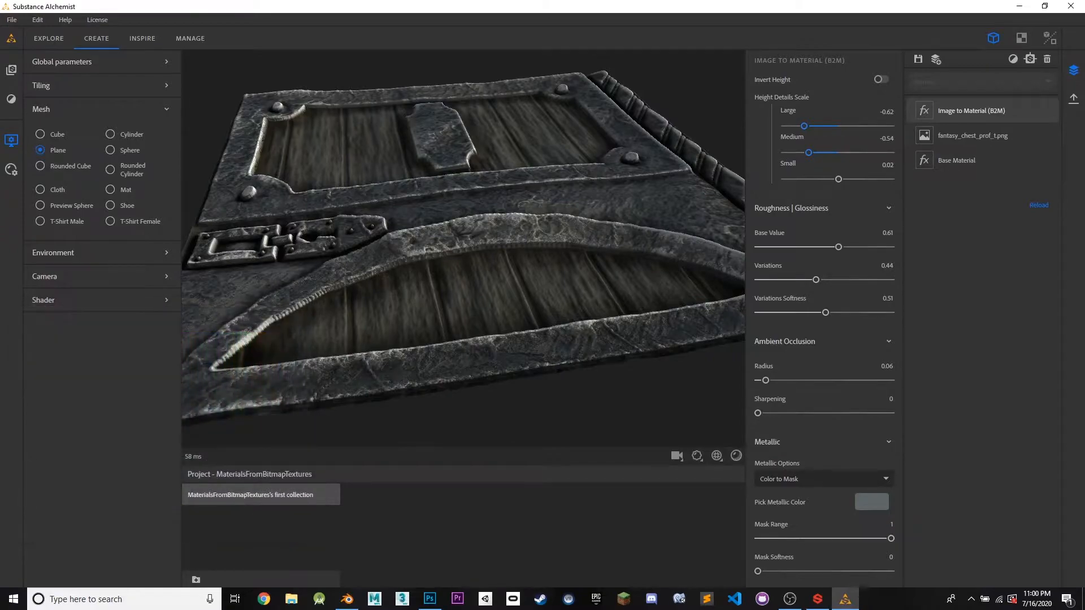
# Step: Set the Roughness Base Value to 0.43 and inspect the chest surface from another angle
pyautogui.moveTo(463, 255); pyautogui.dragTo(432, 272)
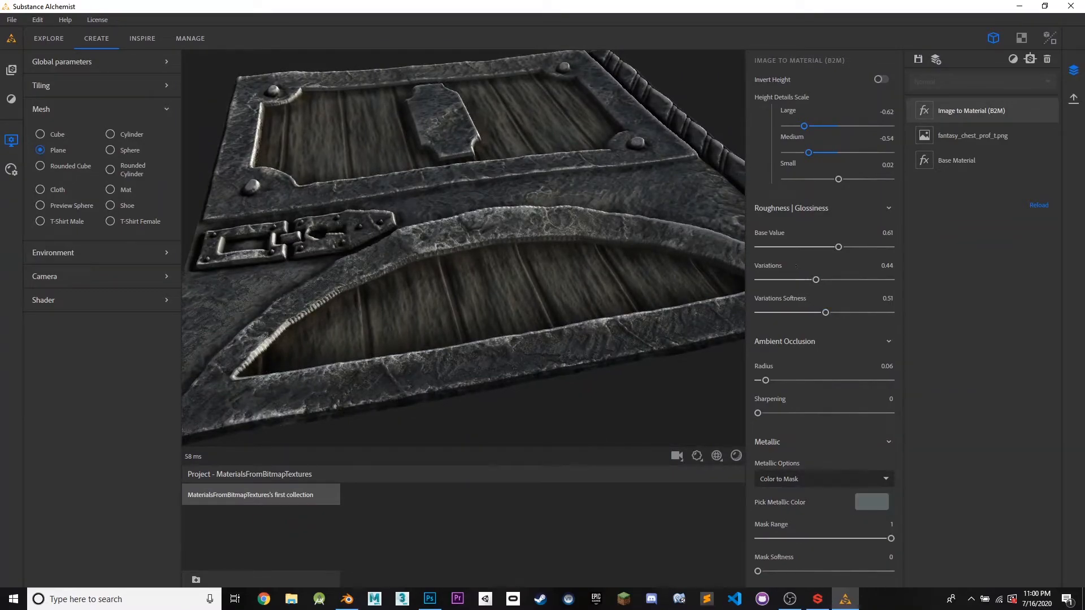
pyautogui.moveTo(839, 247)
pyautogui.mouseDown()
pyautogui.moveTo(759, 247)
pyautogui.moveTo(848, 247)
pyautogui.moveTo(759, 247)
pyautogui.moveTo(823, 247)
pyautogui.mouseUp()
pyautogui.moveTo(817, 247); pyautogui.dragTo(815, 247)
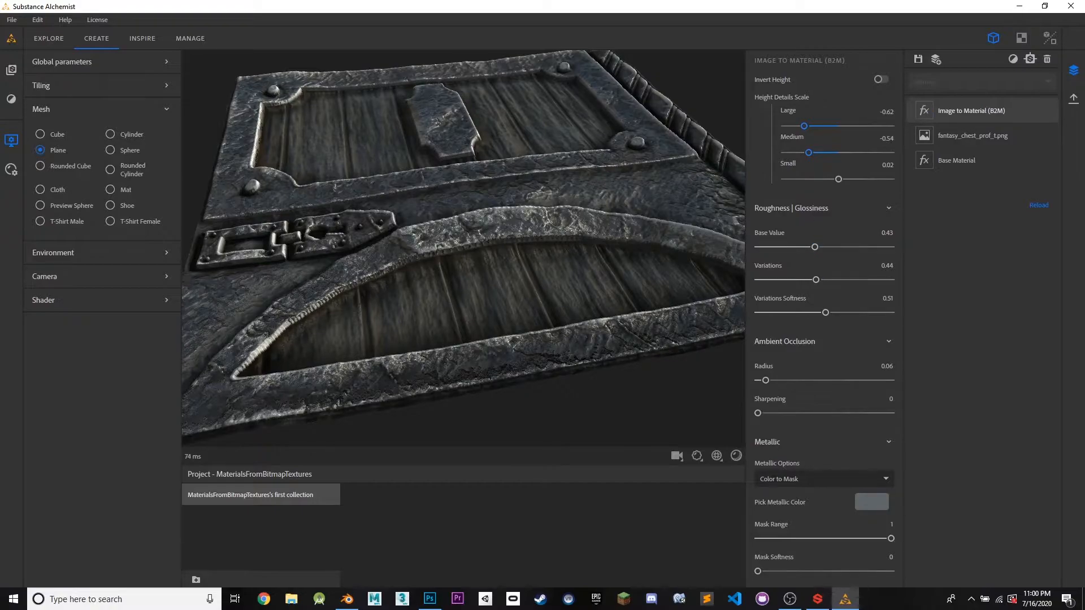
pyautogui.moveTo(463, 254)
pyautogui.mouseDown()
pyautogui.moveTo(407, 316)
pyautogui.moveTo(436, 254)
pyautogui.moveTo(481, 271)
pyautogui.moveTo(467, 195)
pyautogui.moveTo(470, 238)
pyautogui.mouseUp()
pyautogui.scroll(5, 463, 258)
pyautogui.scroll(-6, 464, 257)
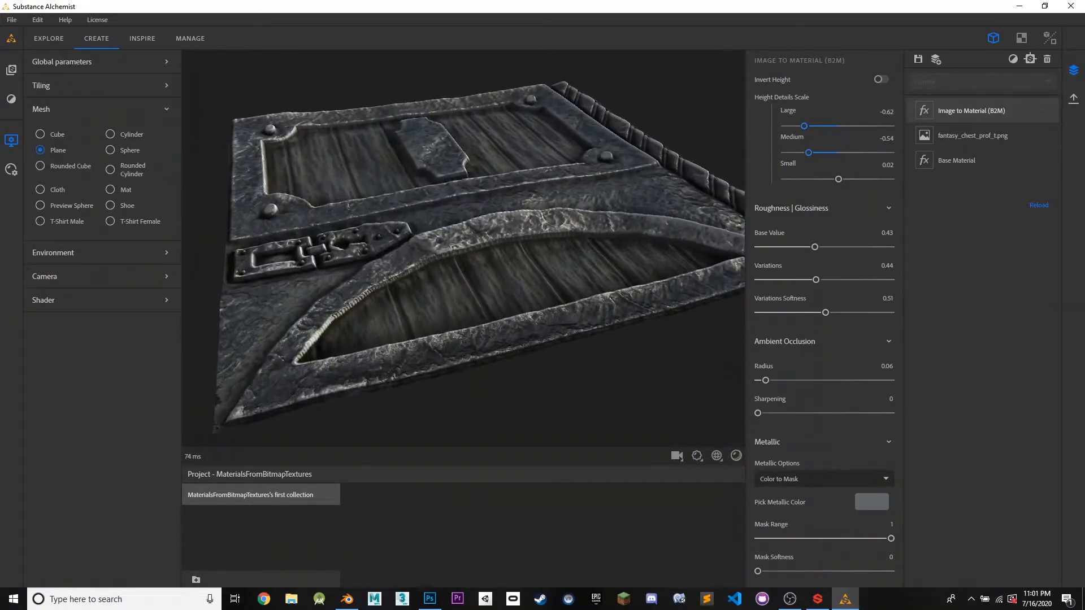
# Step: Switch to Photoshop and select all metal areas of the chest by inverting a selection made from the wood copy layer
pyautogui.click(430, 599)
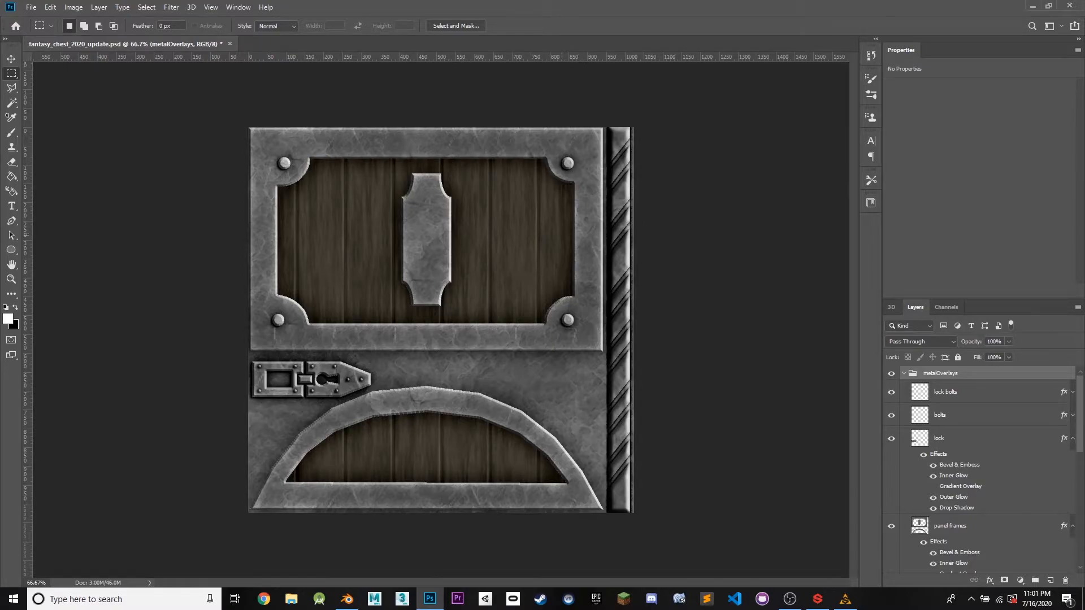
pyautogui.scroll(-5, 983, 469)
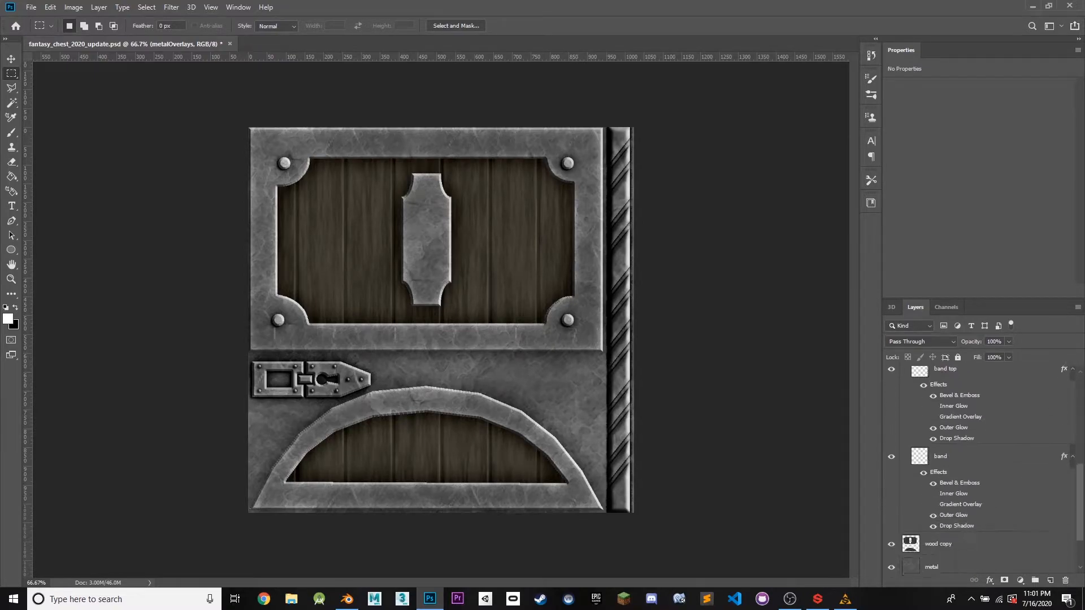
pyautogui.click(961, 478)
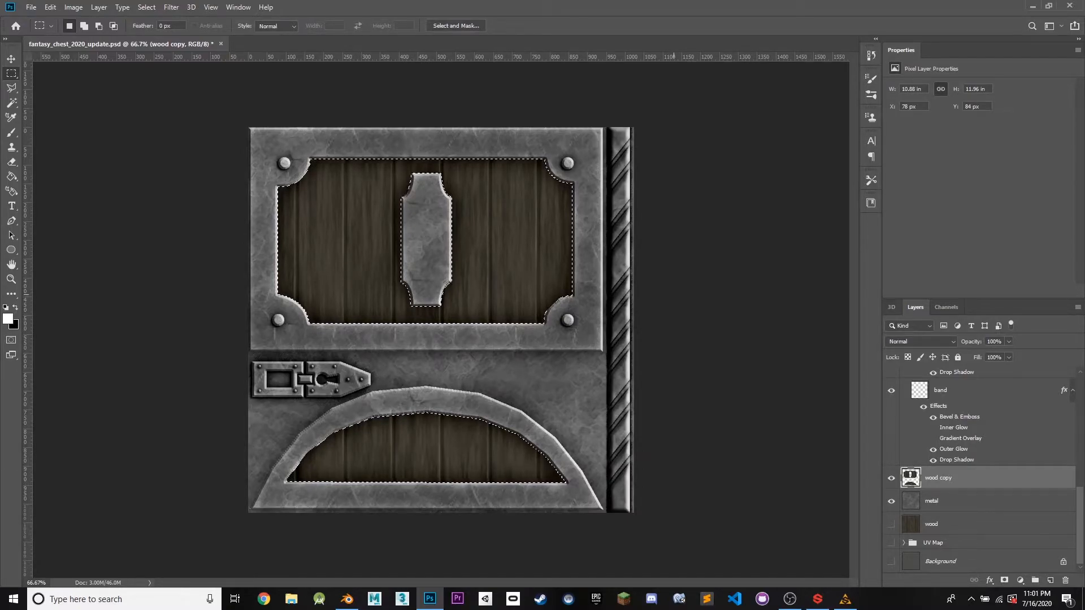
pyautogui.hotkey('ctrl', 'shift', 'i')
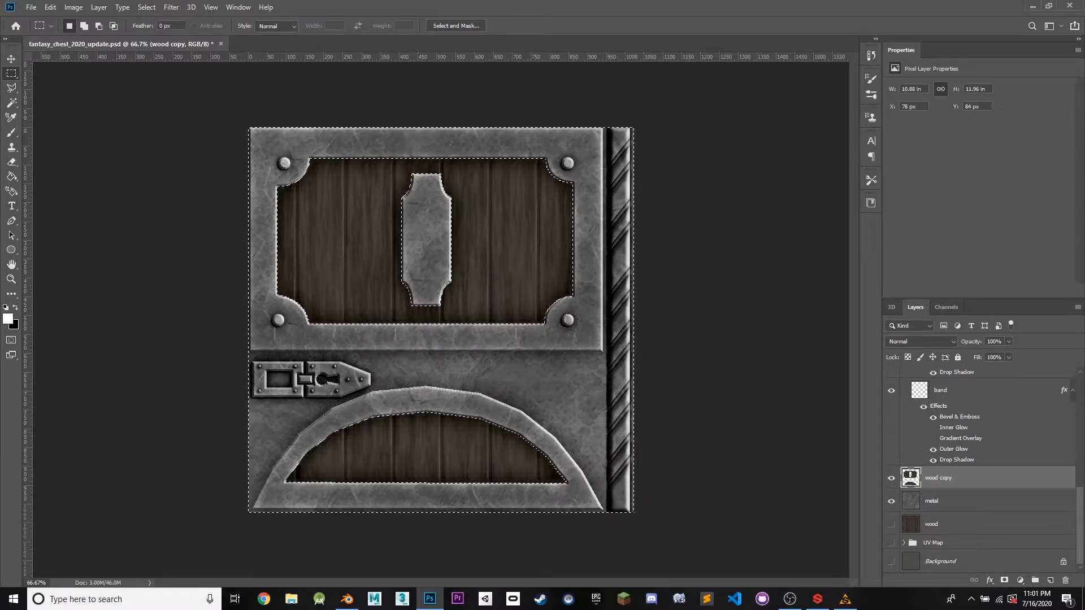
# Step: Add a new layer above the metalOverlays group and fill the selected metal areas with white at 100% opacity
pyautogui.scroll(5, 983, 469)
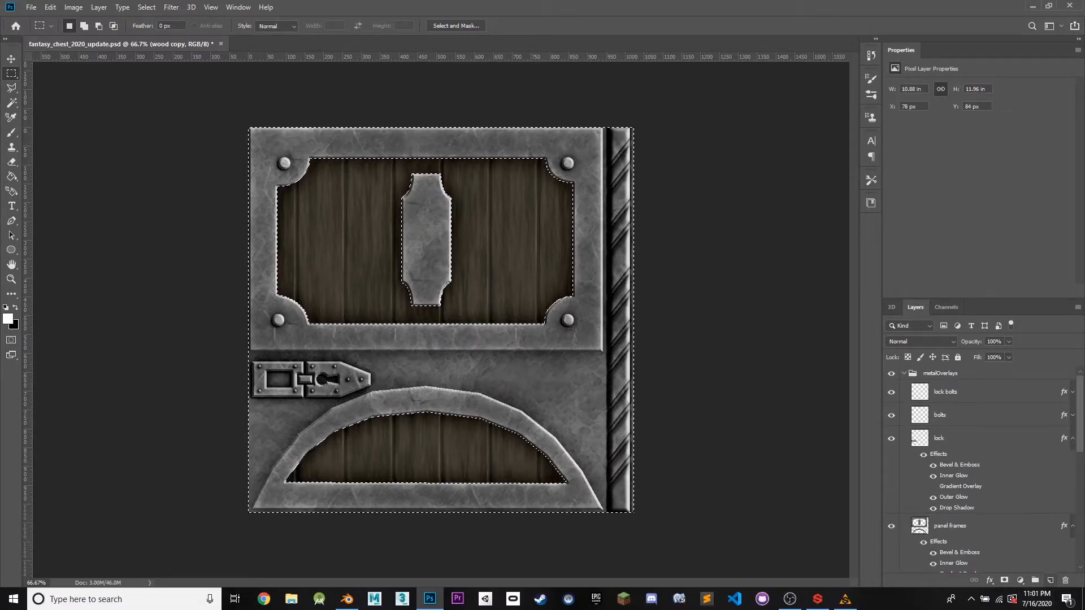
pyautogui.click(940, 373)
pyautogui.click(1050, 581)
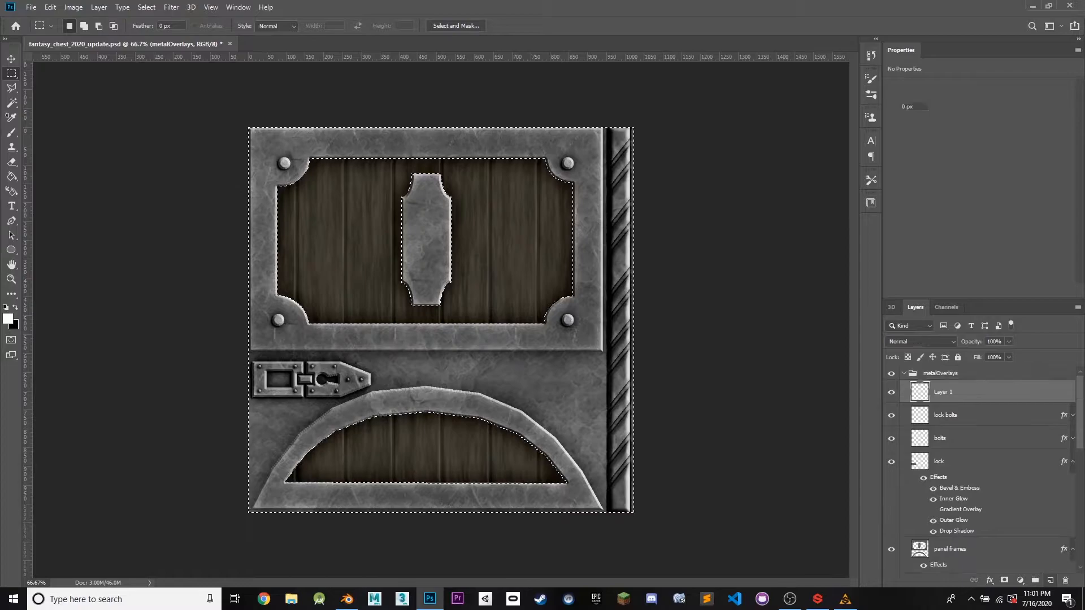
pyautogui.moveTo(962, 392); pyautogui.dragTo(962, 369)
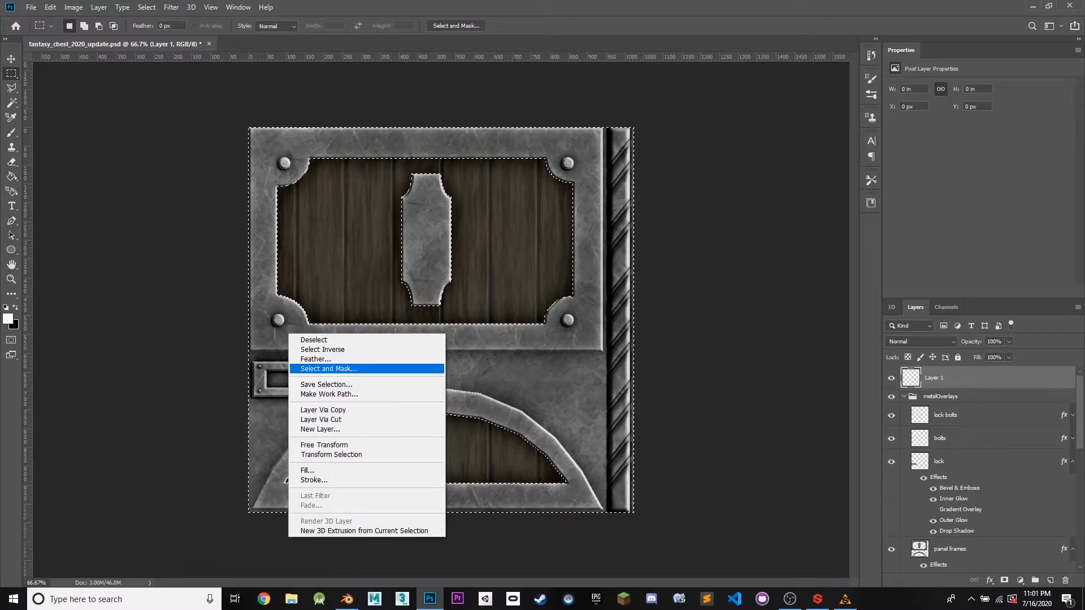
pyautogui.click(308, 470)
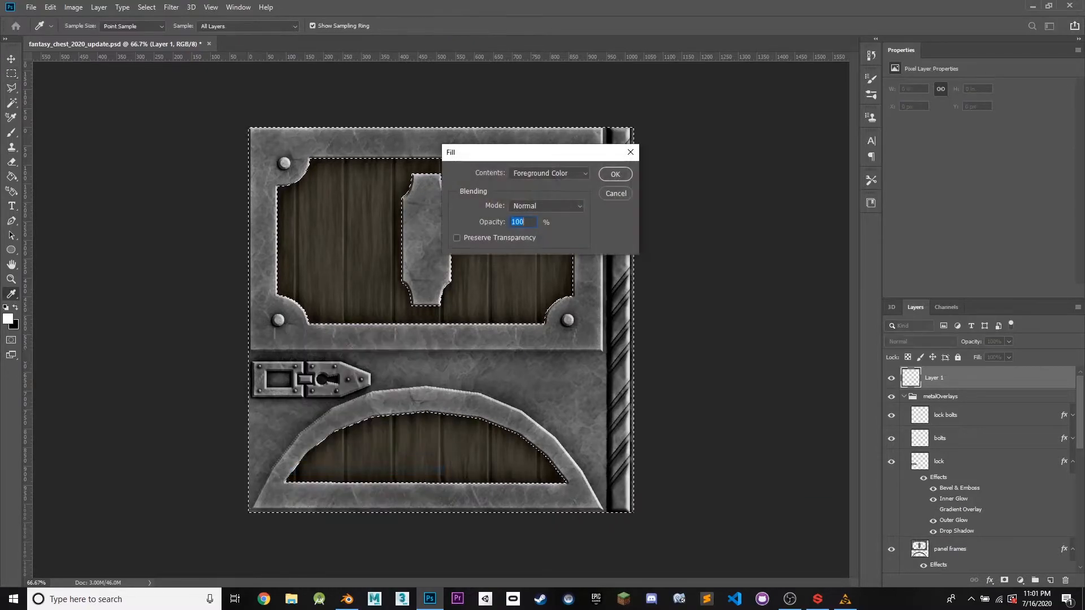
pyautogui.press('Return')
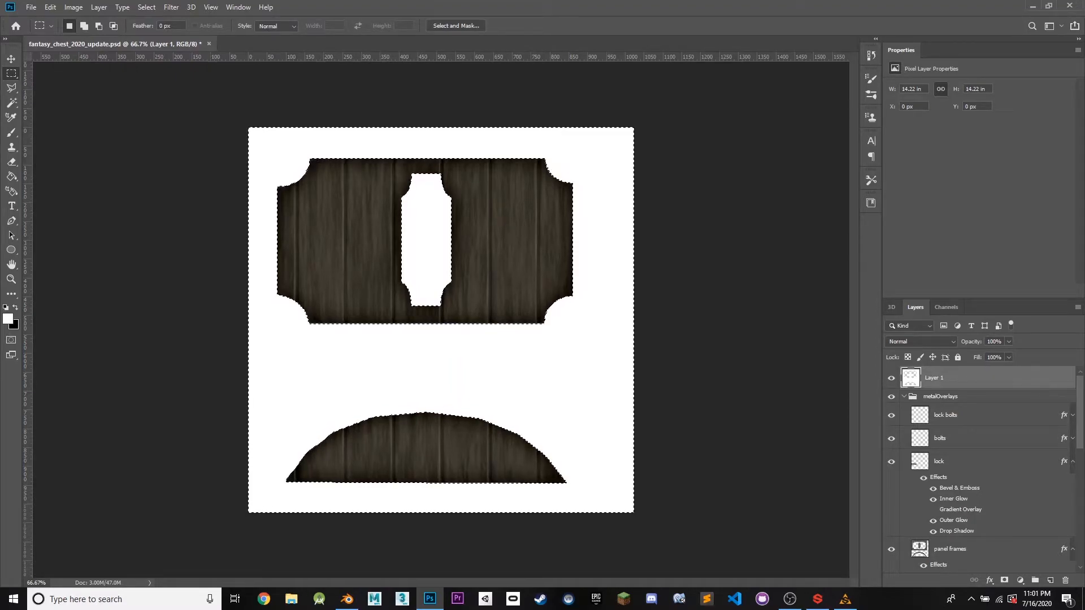
# Step: Hide the wood copy and metal layers, deselect, and fill a new layer directly above Background with black
pyautogui.scroll(-5, 981, 469)
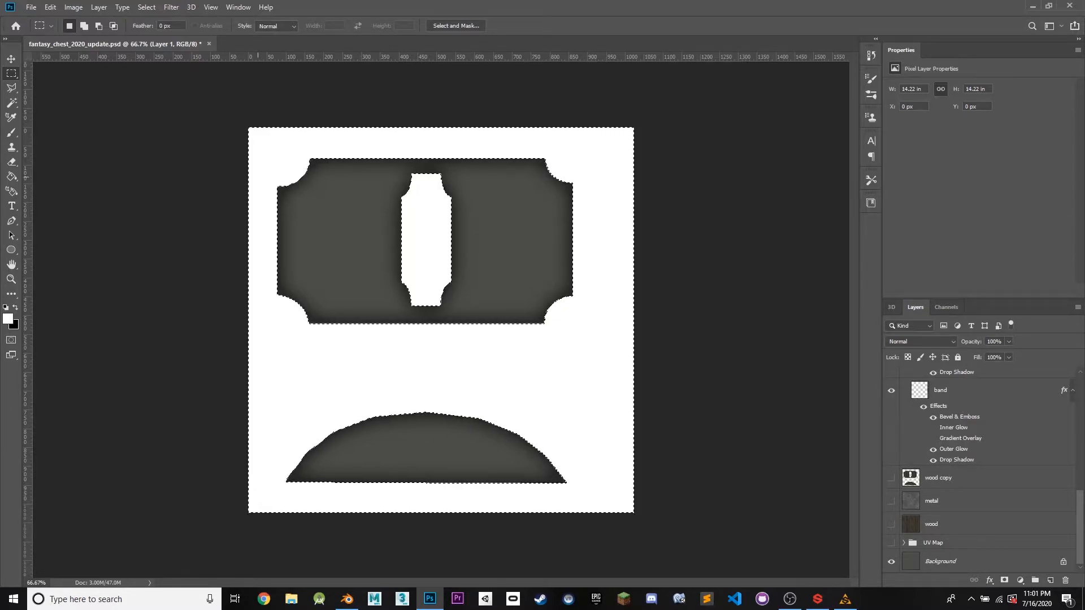
pyautogui.hotkey('ctrl', 'd')
pyautogui.hotkey('ctrl', 'shift', 'alt', 'n')
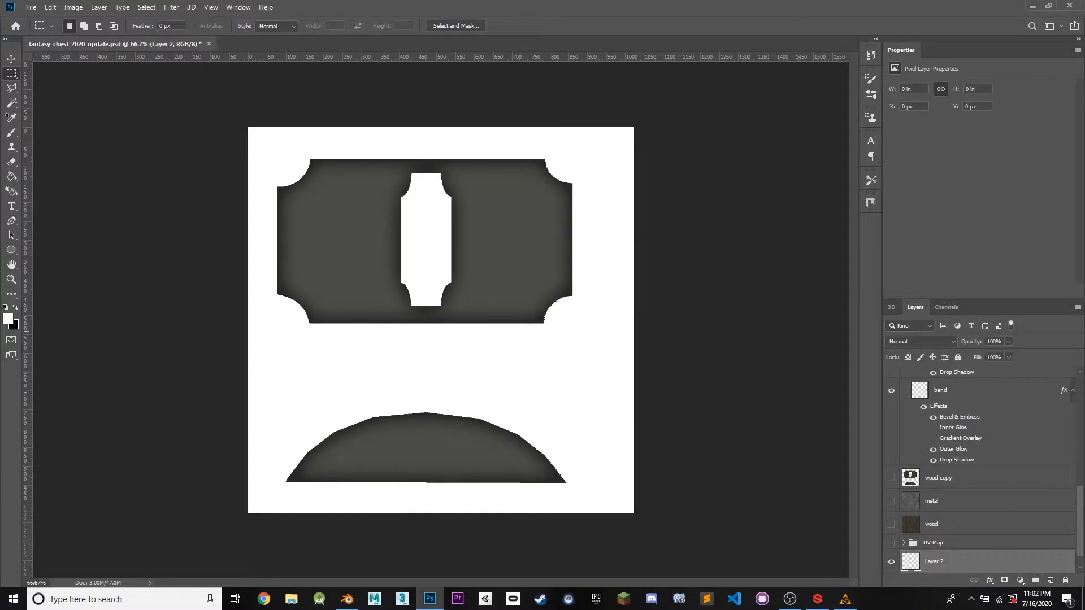
pyautogui.press('x')
pyautogui.click(11, 177)
pyautogui.click(388, 387)
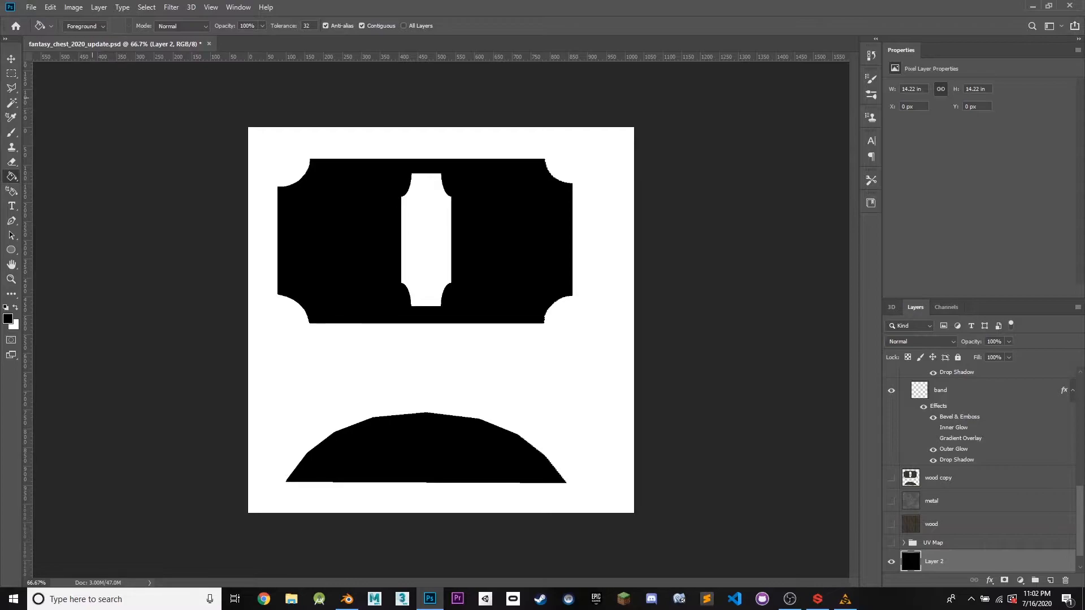
# Step: Export the black-and-white mask as a PNG to the Desktop, named fantasy_chest_metal.png
pyautogui.click(31, 7)
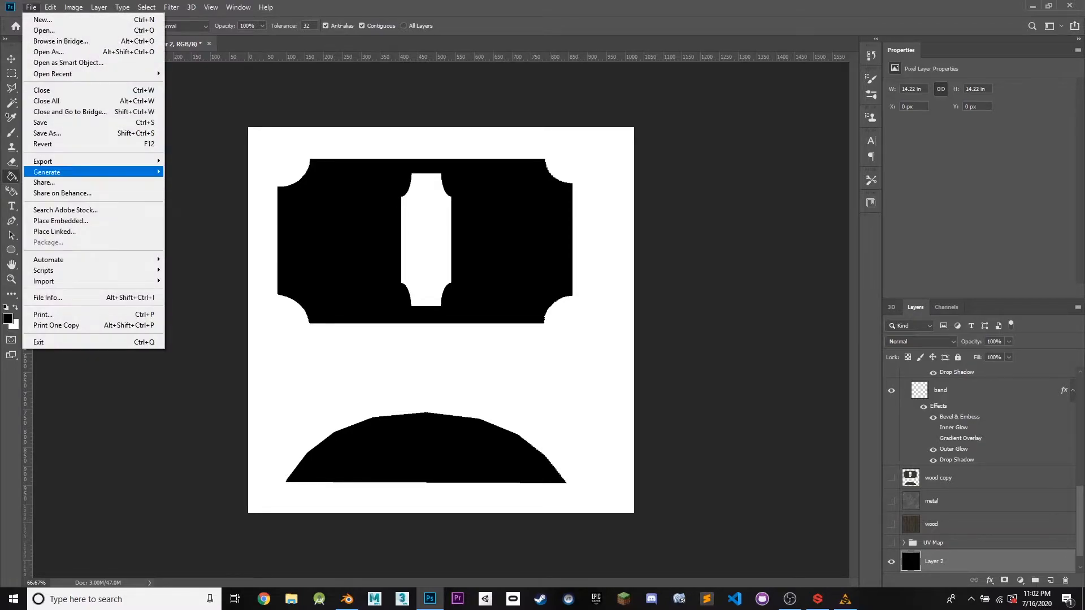
pyautogui.moveTo(43, 161)
pyautogui.click(215, 161)
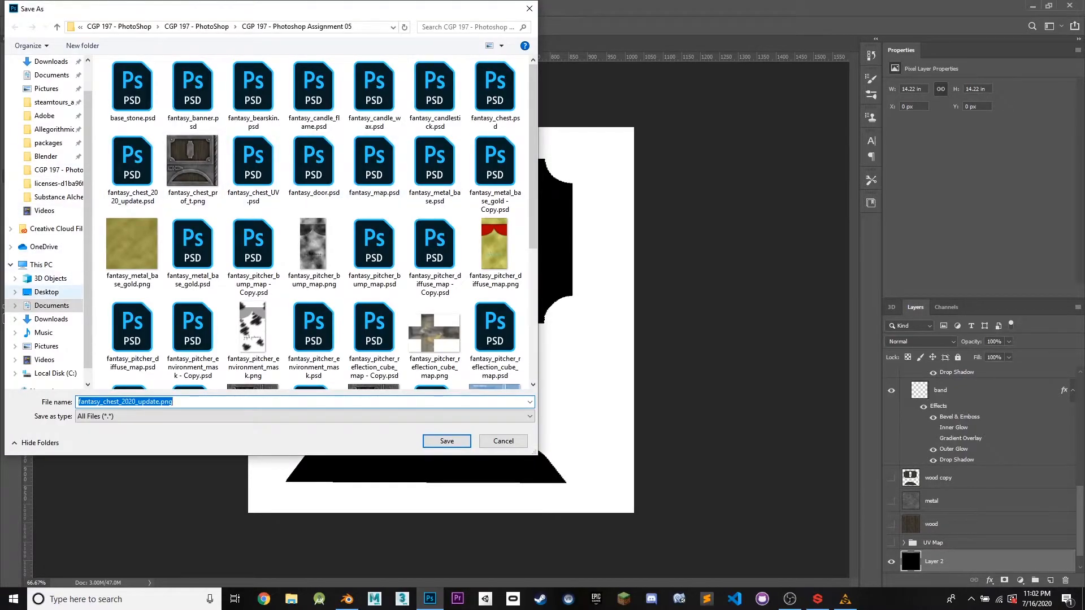
pyautogui.click(46, 292)
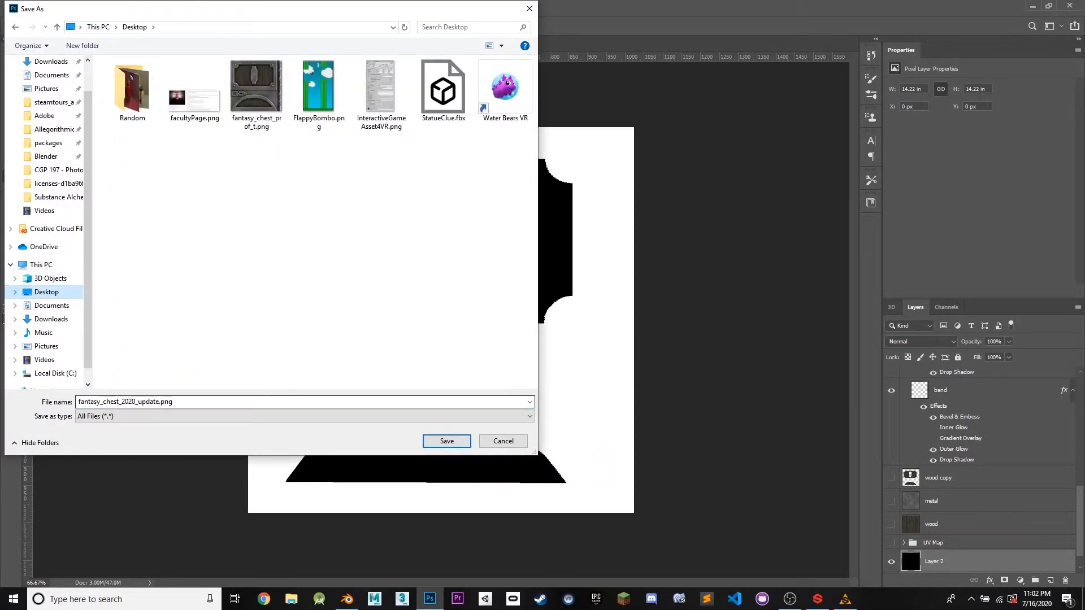
pyautogui.click(238, 401)
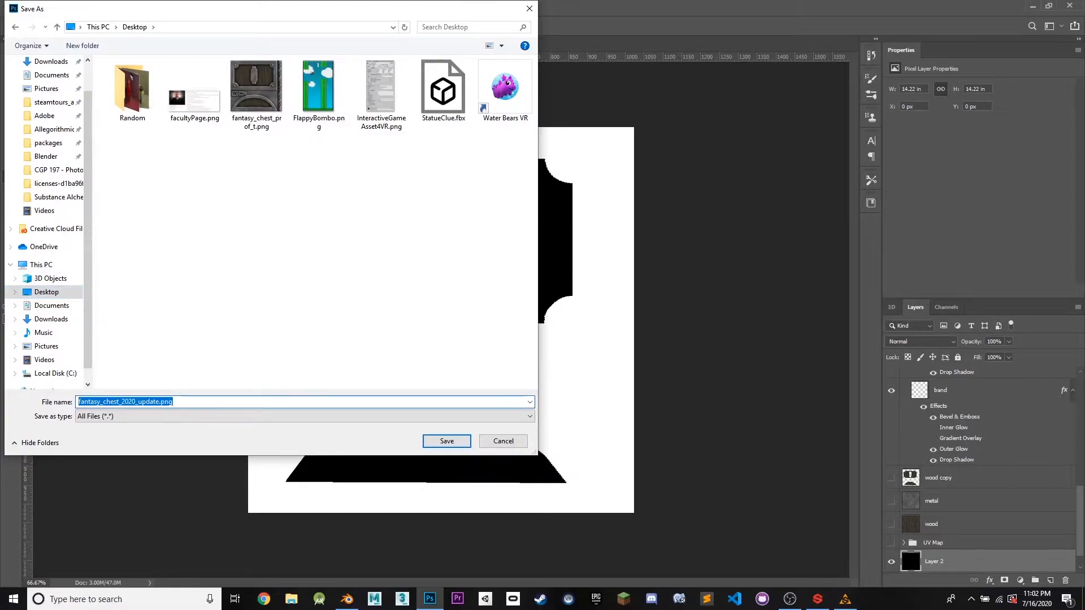
pyautogui.click(160, 402)
pyautogui.press('BackSpace')
pyautogui.press('BackSpace')
pyautogui.press('BackSpace')
pyautogui.press('BackSpace')
pyautogui.press('BackSpace')
pyautogui.press('BackSpace')
pyautogui.press('BackSpace')
pyautogui.press('BackSpace')
pyautogui.press('BackSpace')
pyautogui.press('BackSpace')
pyautogui.press('BackSpace')
pyautogui.write('metal')
pyautogui.press('BackSpace')
pyautogui.press('BackSpace')
pyautogui.press('BackSpace')
pyautogui.press('BackSpace')
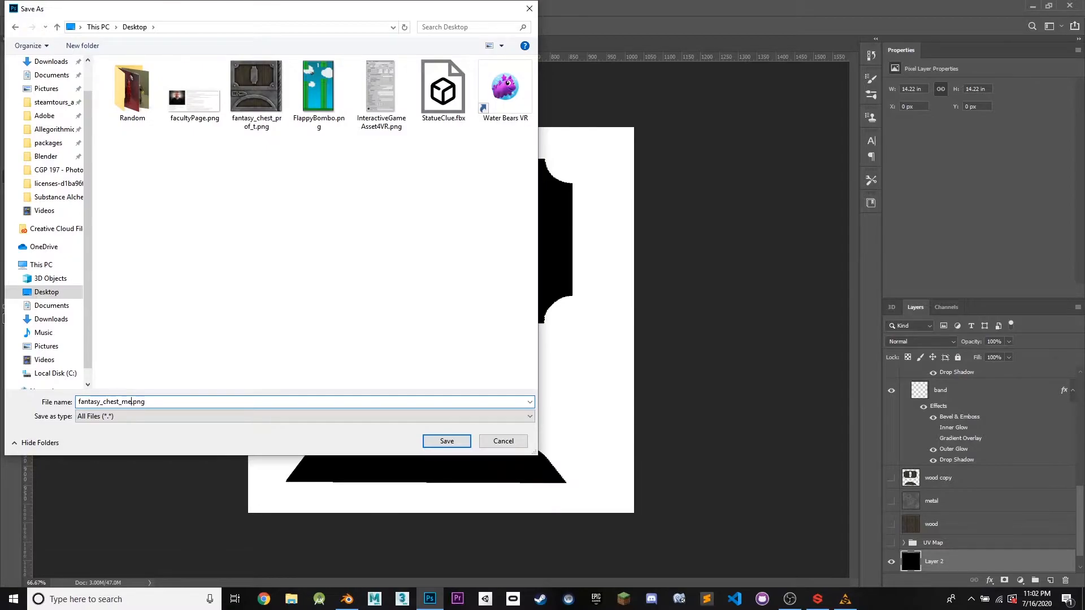
pyautogui.write('tal')
pyautogui.press('Return')
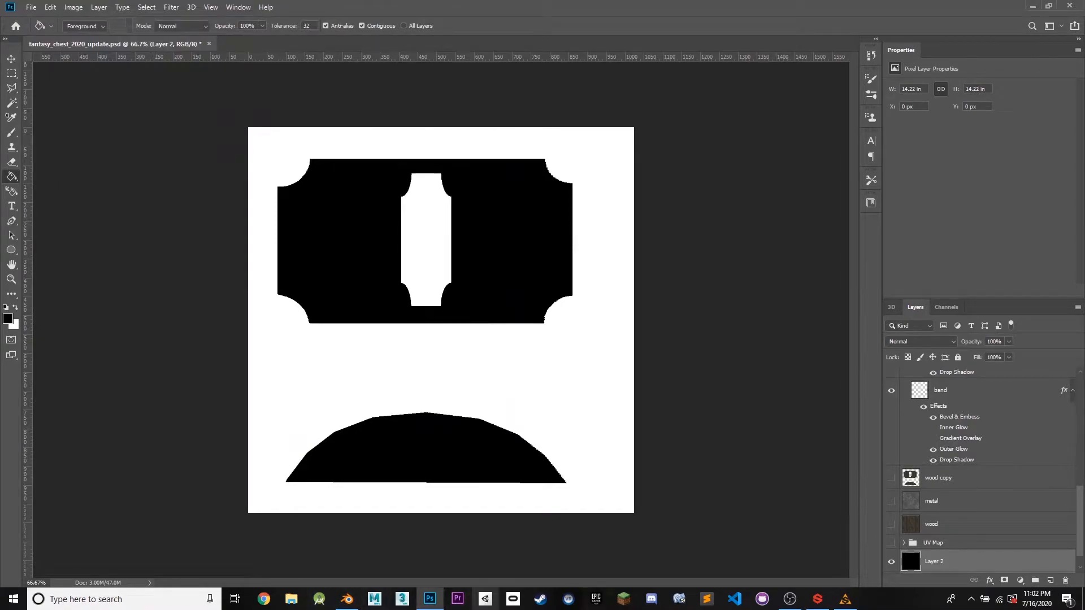
# Step: Switch to Substance Alchemist and set the Metallic Options of the Image to Material layer to Custom
pyautogui.click(845, 599)
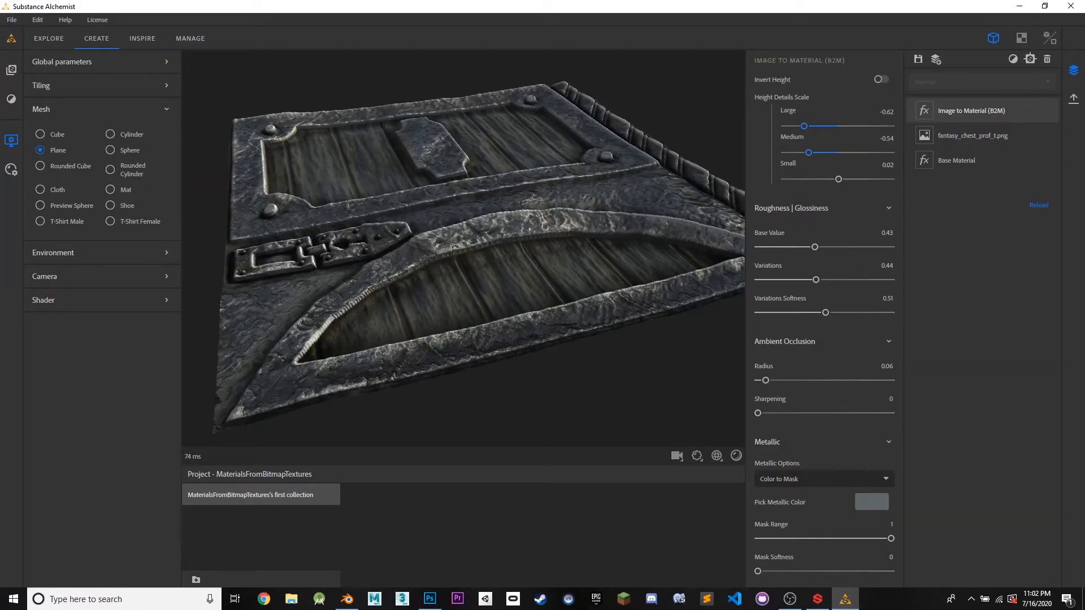
pyautogui.click(872, 501)
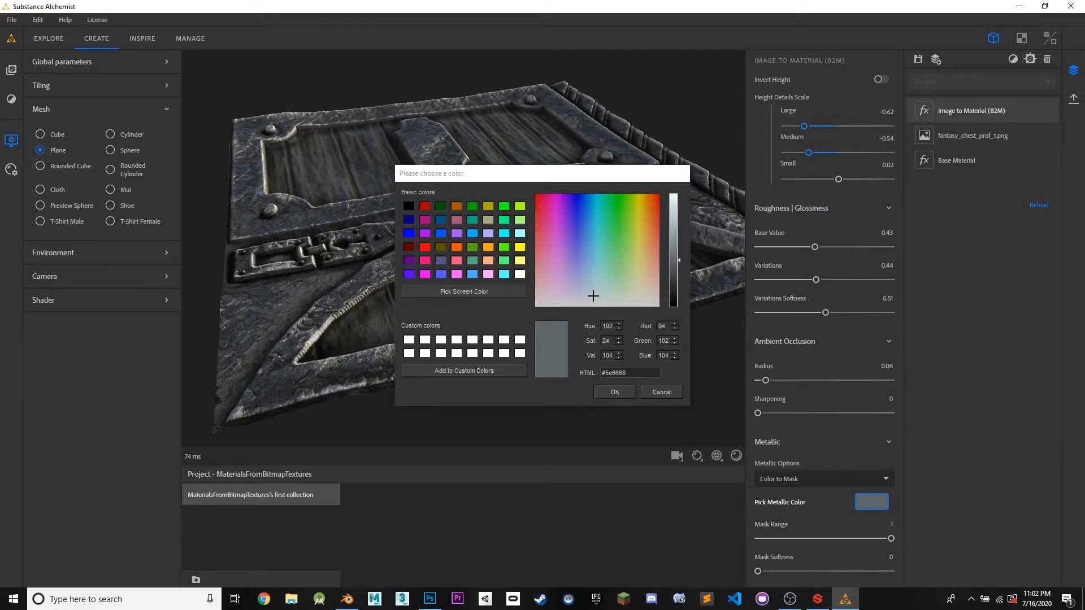
pyautogui.click(662, 392)
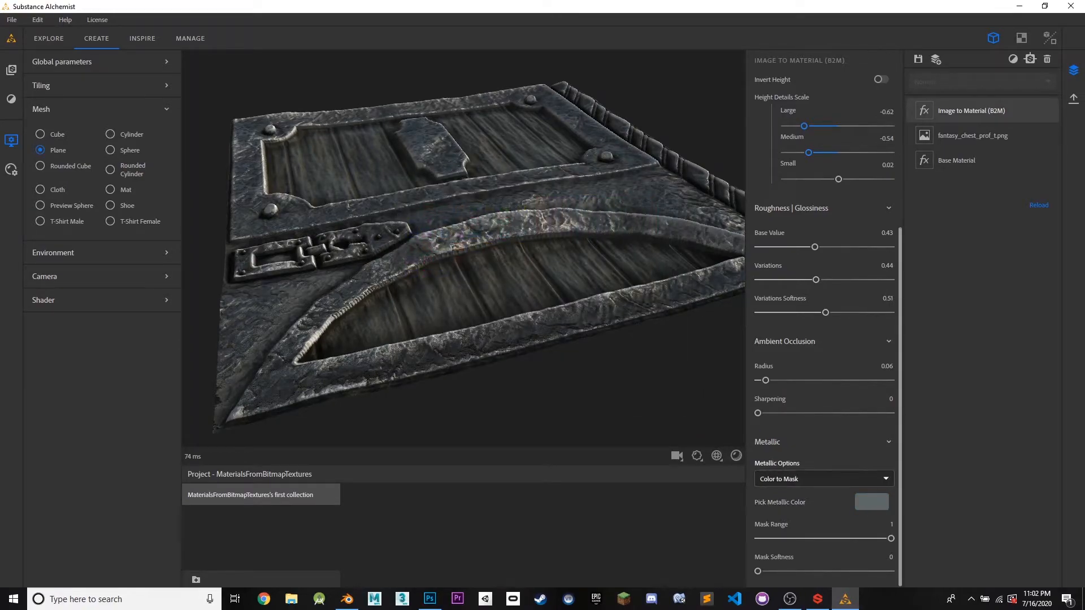
pyautogui.click(824, 479)
pyautogui.click(791, 536)
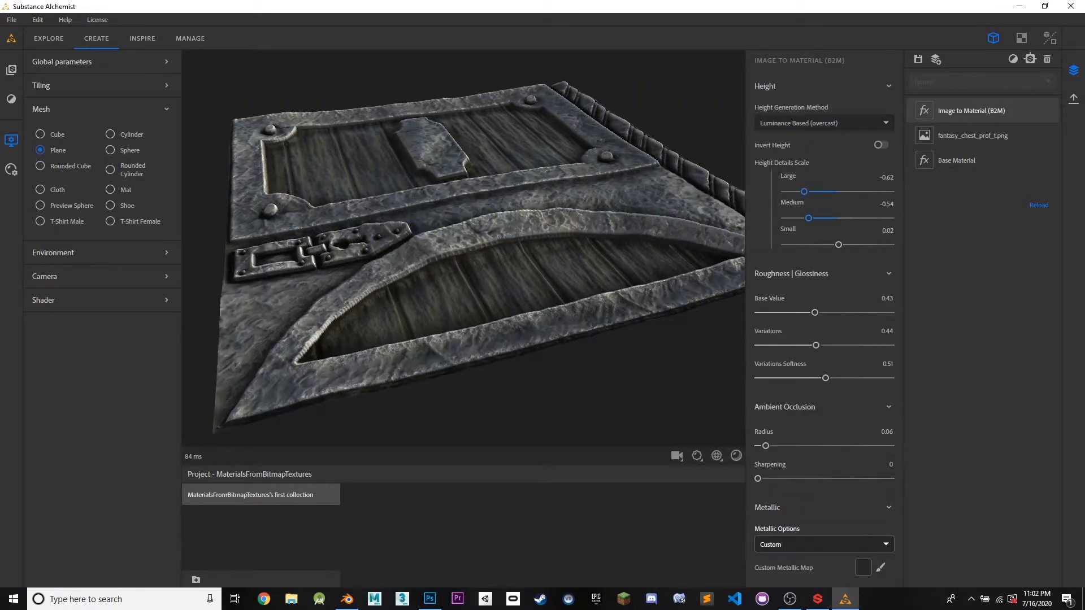
# Step: Load fantasy_chest_metal.png from the Desktop as the Custom Metallic Map of the Image to Material layer
pyautogui.click(863, 567)
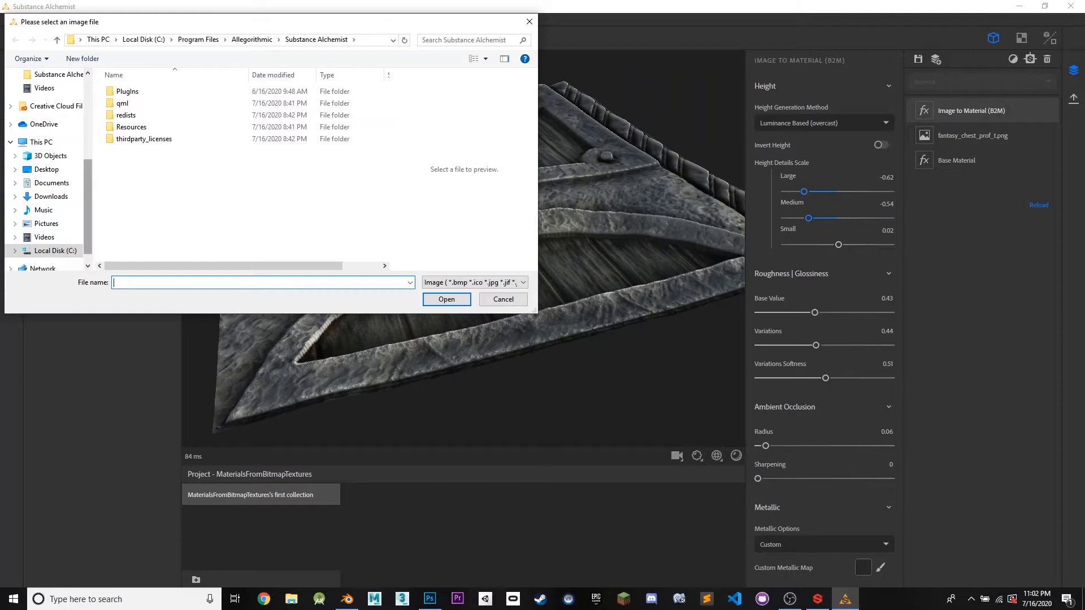
pyautogui.click(47, 169)
pyautogui.click(275, 107)
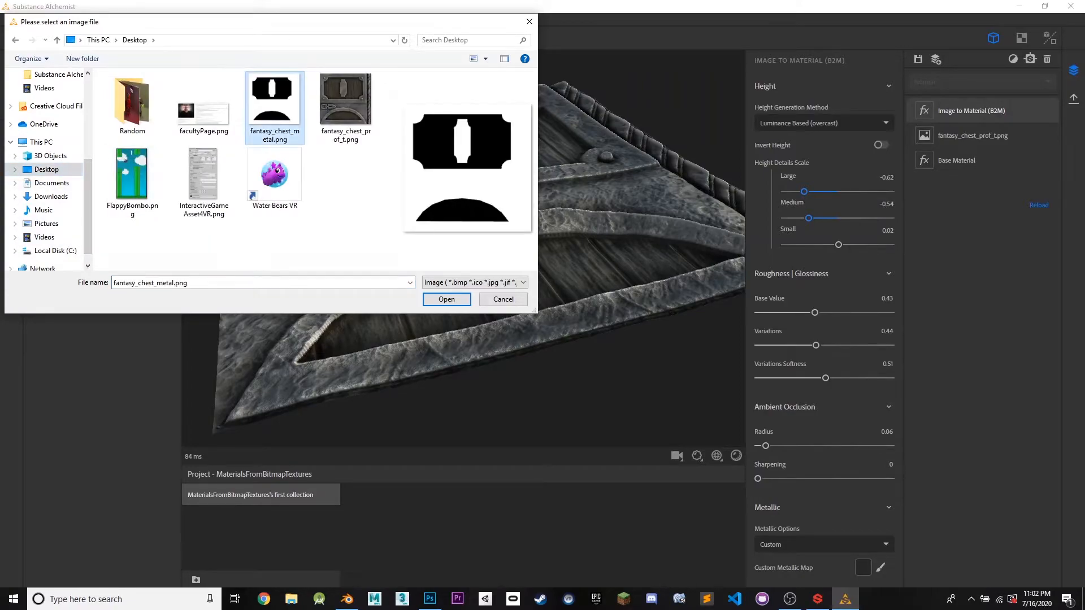
pyautogui.click(447, 299)
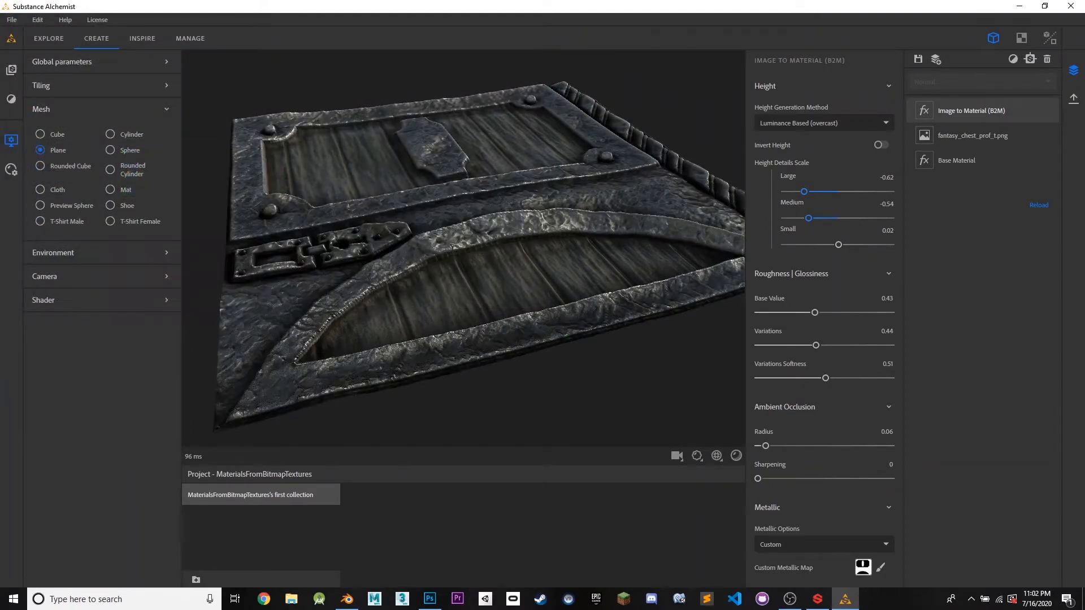
pyautogui.moveTo(486, 227); pyautogui.dragTo(463, 247)
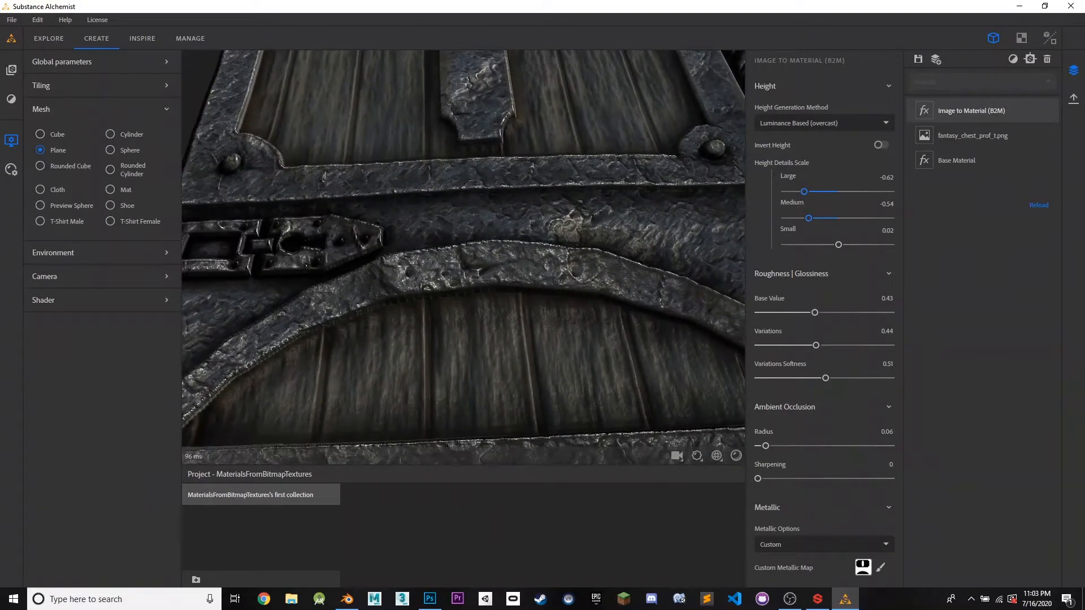
# Step: Set the Height Details Scale to -0.52 for Large, 0.50 for Medium and 0 for Small
pyautogui.moveTo(805, 192); pyautogui.dragTo(840, 191)
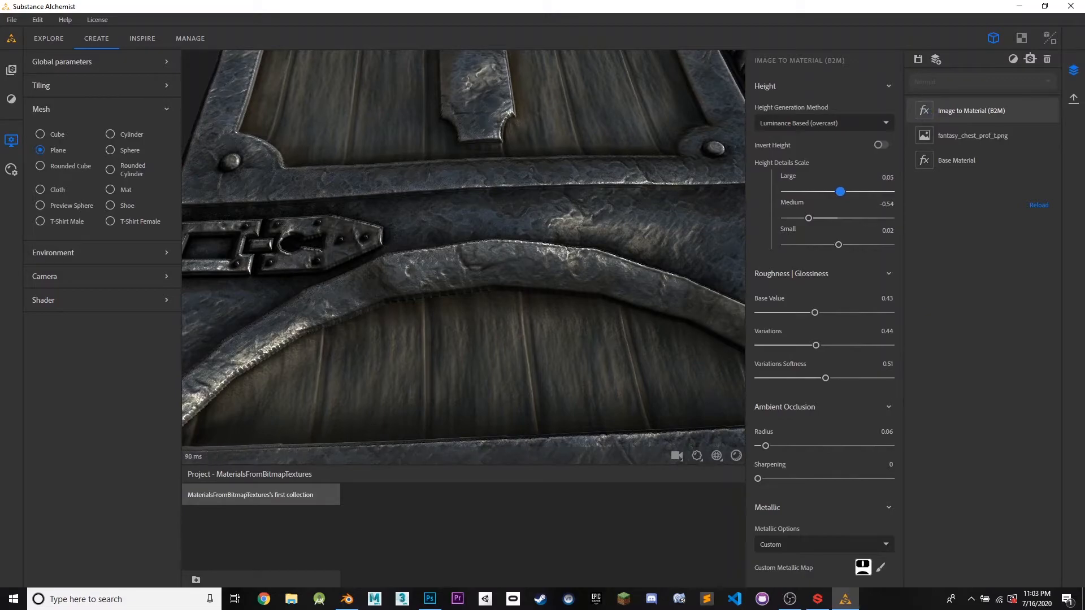
pyautogui.click(888, 177)
pyautogui.write('0')
pyautogui.press('Tab')
pyautogui.write('-0.0')
pyautogui.press('Tab')
pyautogui.write('0')
pyautogui.hotkey('shift', 'Tab')
pyautogui.moveTo(463, 254); pyautogui.dragTo(497, 201)
pyautogui.moveTo(840, 192); pyautogui.dragTo(863, 218)
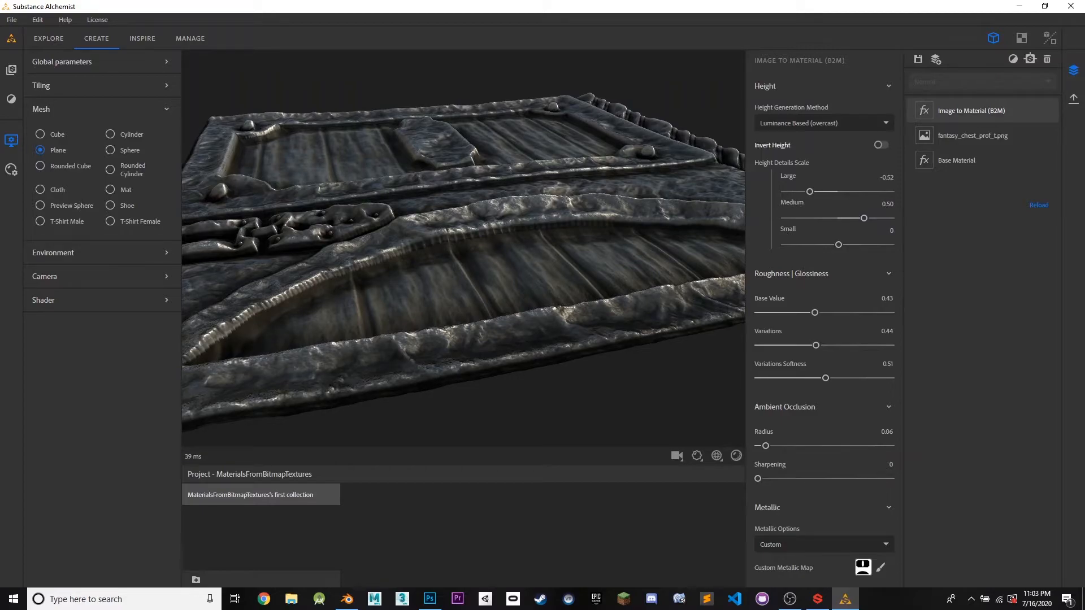
# Step: Set the Surface Scale to 300 cm and fine-tune the scale settings while checking the plane's relief
pyautogui.scroll(3, 825, 331)
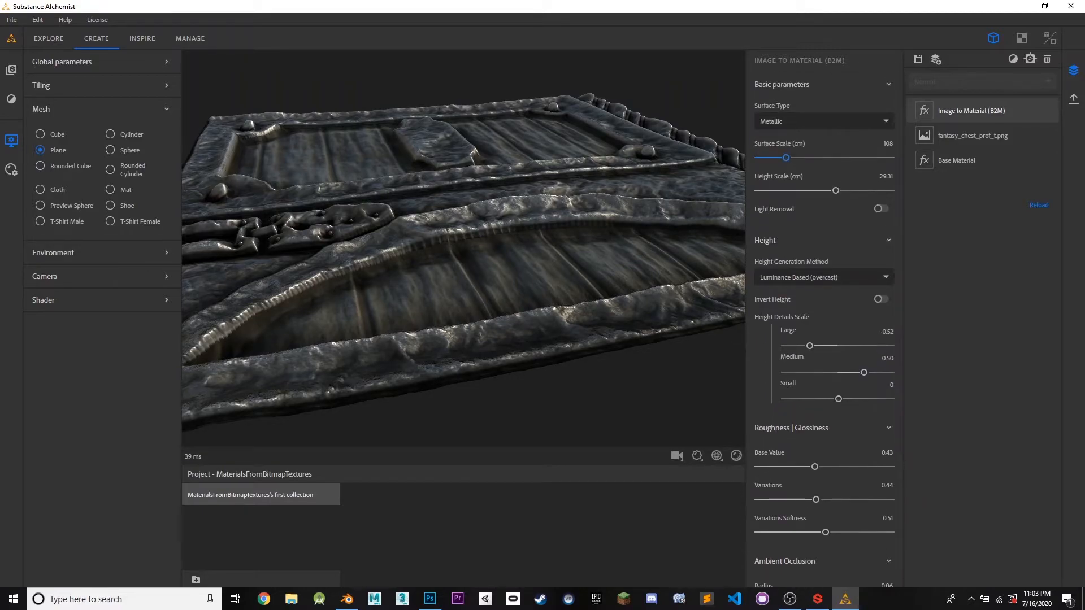
pyautogui.moveTo(474, 226); pyautogui.dragTo(482, 334)
pyautogui.scroll(-5, 464, 257)
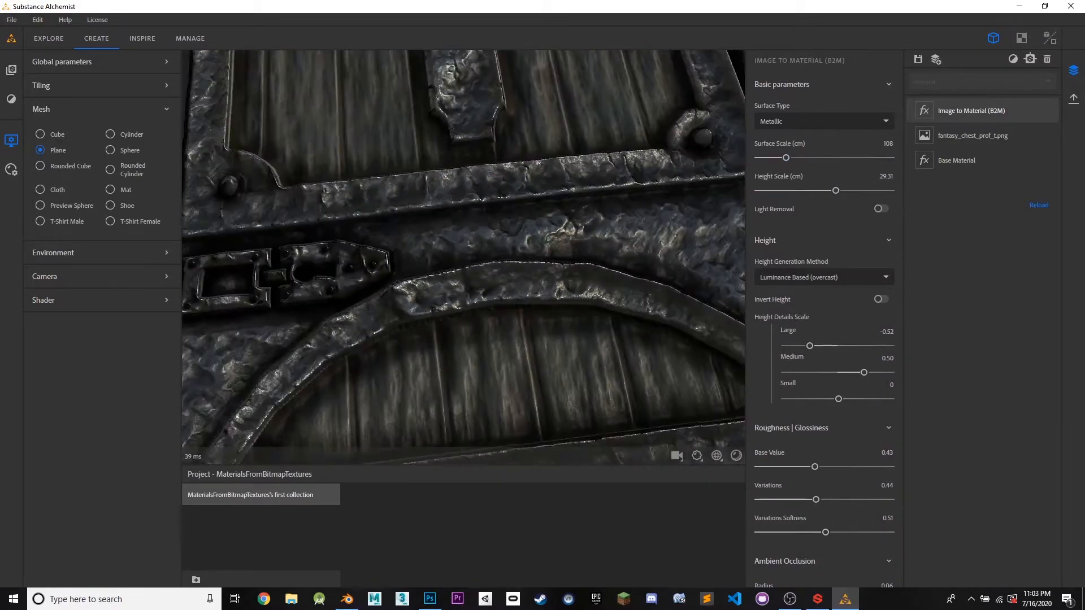
pyautogui.moveTo(475, 255); pyautogui.dragTo(486, 204)
pyautogui.moveTo(786, 158); pyautogui.dragTo(837, 158)
pyautogui.moveTo(509, 215); pyautogui.dragTo(543, 240)
pyautogui.scroll(3, 464, 249)
pyautogui.moveTo(463, 249); pyautogui.dragTo(435, 243)
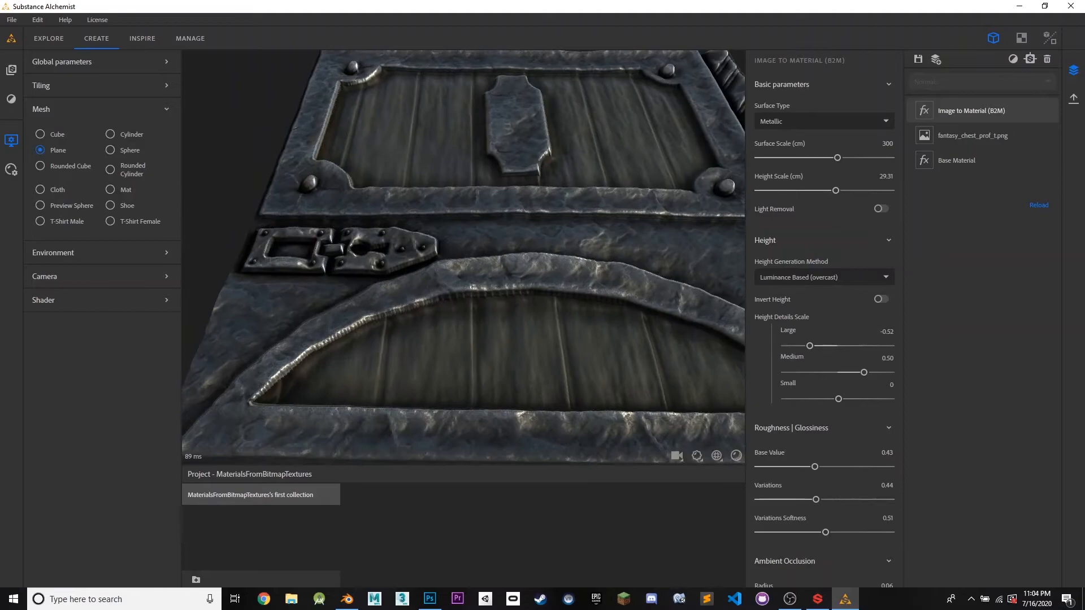
pyautogui.moveTo(837, 158); pyautogui.dragTo(826, 190)
pyautogui.moveTo(486, 265); pyautogui.dragTo(528, 269)
# Step: Set the Ambient Occlusion Radius to 0.03 and keep its Sharpening at 0
pyautogui.scroll(-3, 826, 379)
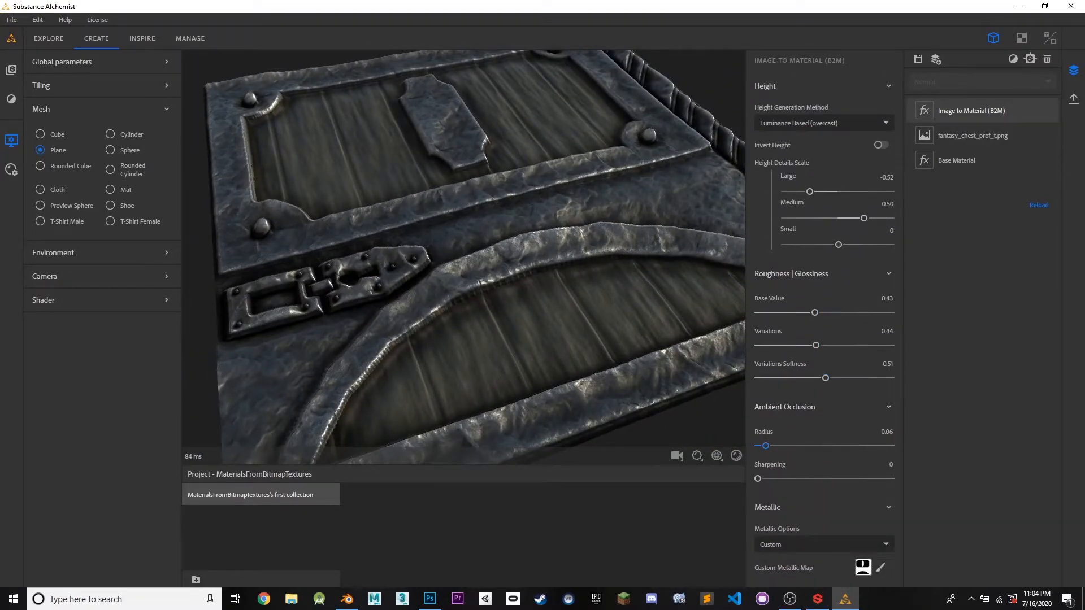
pyautogui.moveTo(766, 446)
pyautogui.mouseDown()
pyautogui.moveTo(852, 446)
pyautogui.moveTo(759, 446)
pyautogui.moveTo(891, 479)
pyautogui.mouseUp()
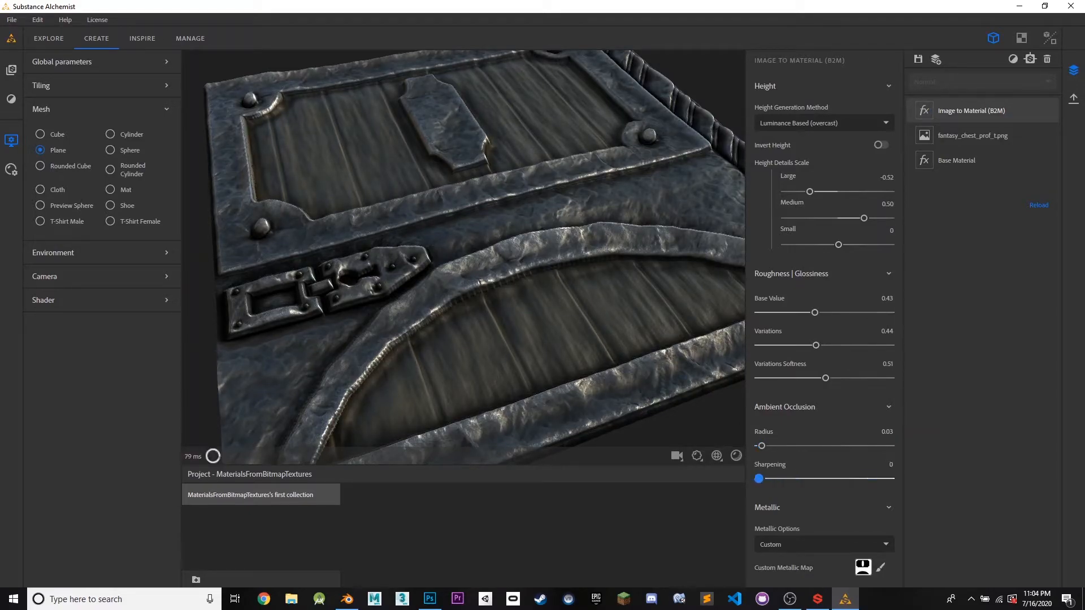
pyautogui.moveTo(486, 257); pyautogui.dragTo(381, 278)
pyautogui.scroll(-3, 464, 257)
pyautogui.moveTo(464, 257)
pyautogui.mouseDown()
pyautogui.moveTo(480, 311)
pyautogui.moveTo(542, 294)
pyautogui.moveTo(475, 263)
pyautogui.mouseUp()
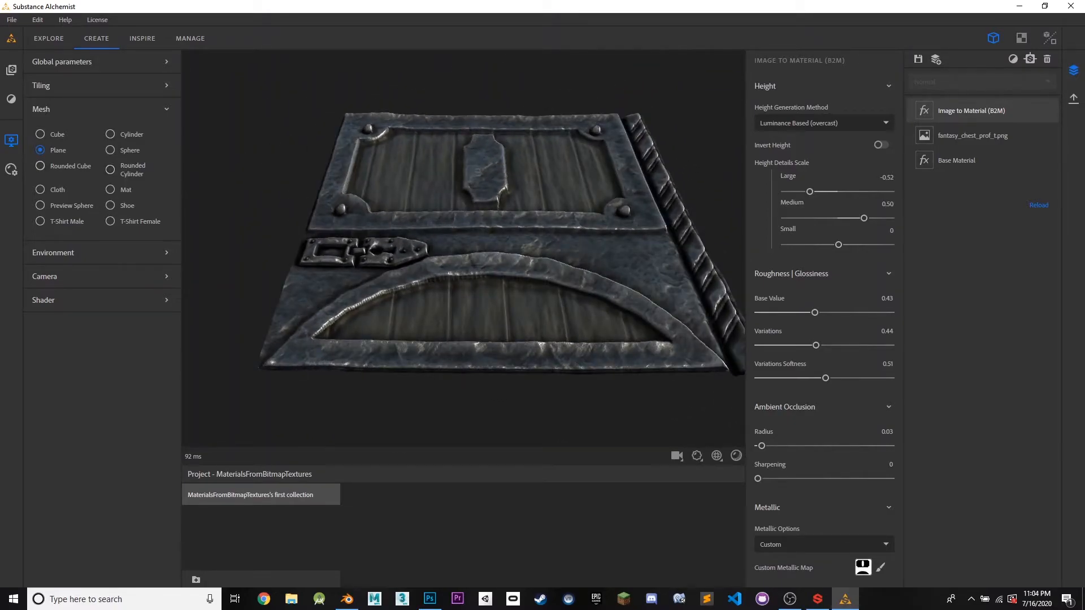
# Step: Preview the material on the Rounded Cube mesh, and switch to Blender and back to compare it with the chest model
pyautogui.click(40, 166)
pyautogui.moveTo(452, 283); pyautogui.dragTo(6, 254)
pyautogui.scroll(-3, 463, 257)
pyautogui.moveTo(396, 254); pyautogui.dragTo(512, 265)
pyautogui.scroll(-2, 464, 257)
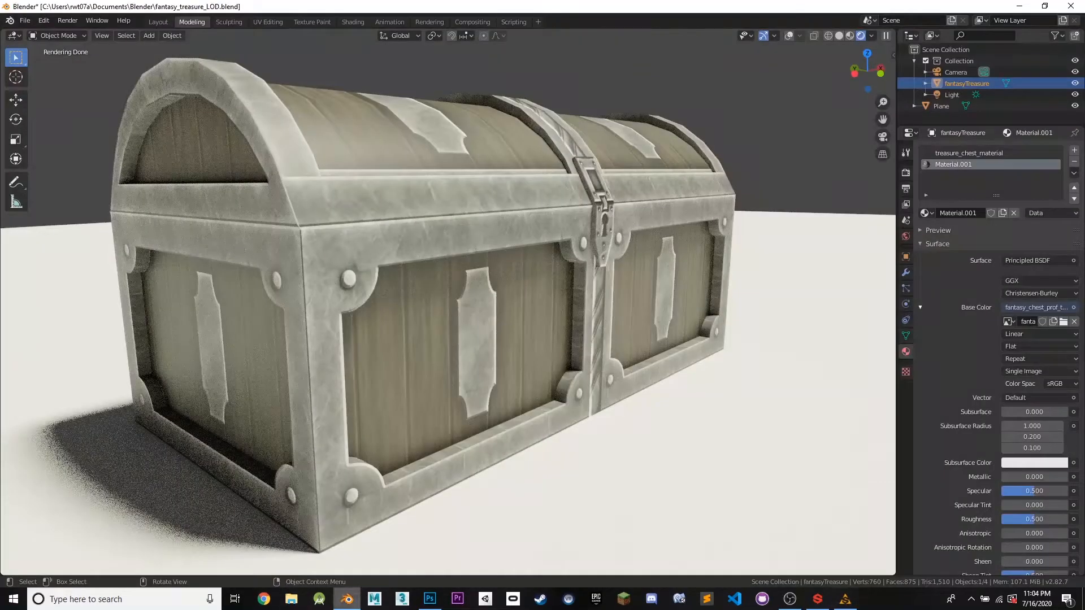
pyautogui.click(347, 599)
pyautogui.click(845, 599)
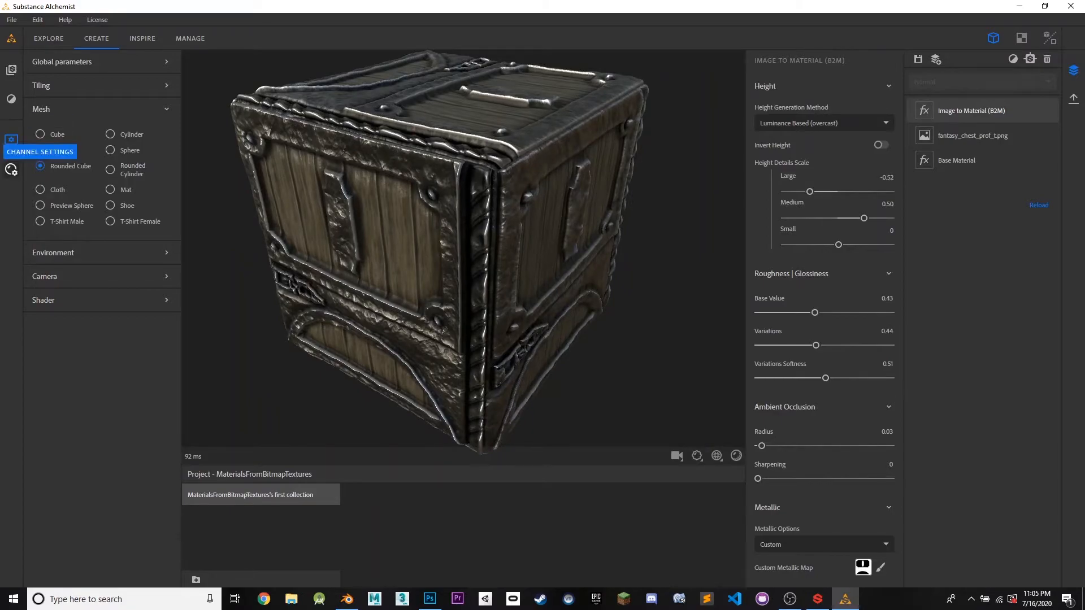
# Step: Add the Snow base material from the starter materials as a layer above Image to Material
pyautogui.click(11, 99)
pyautogui.click(11, 69)
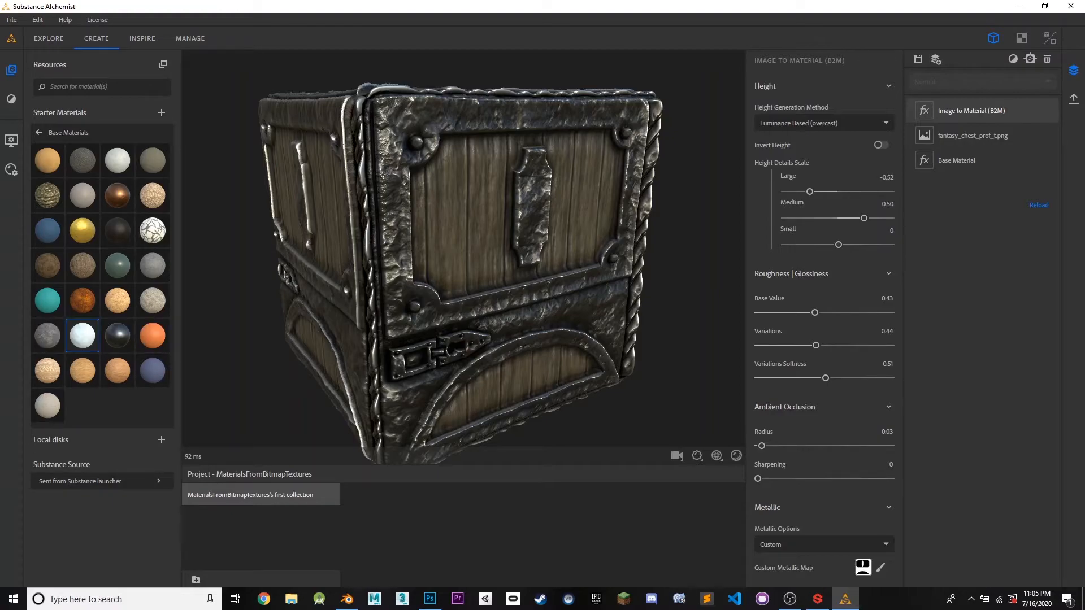
pyautogui.click(82, 336)
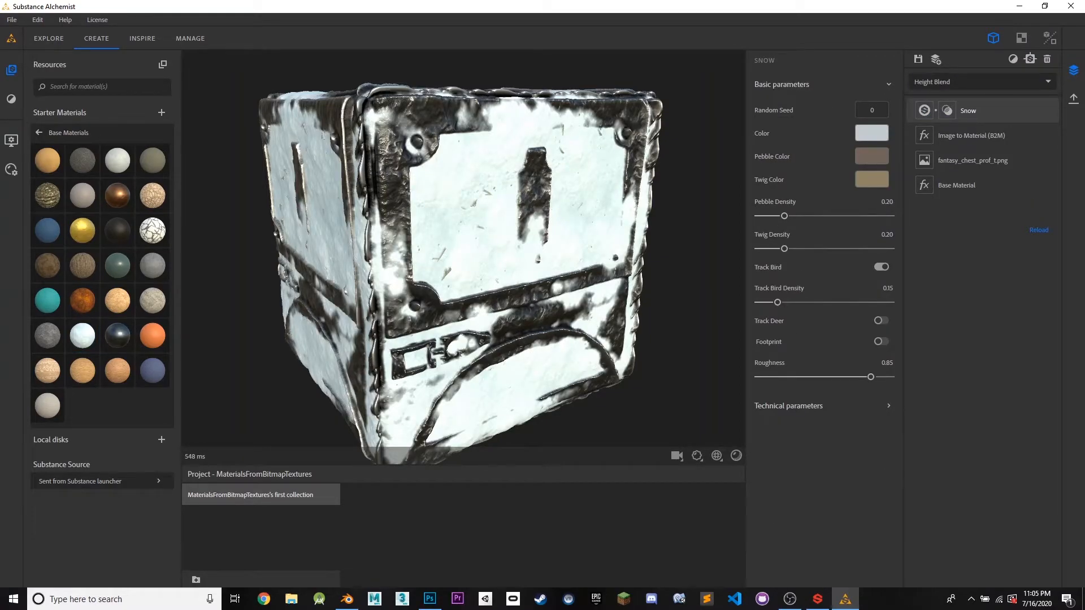
pyautogui.moveTo(464, 254)
pyautogui.mouseDown()
pyautogui.moveTo(497, 257)
pyautogui.moveTo(390, 209)
pyautogui.moveTo(432, 255)
pyautogui.moveTo(423, 268)
pyautogui.moveTo(529, 257)
pyautogui.moveTo(450, 266)
pyautogui.mouseUp()
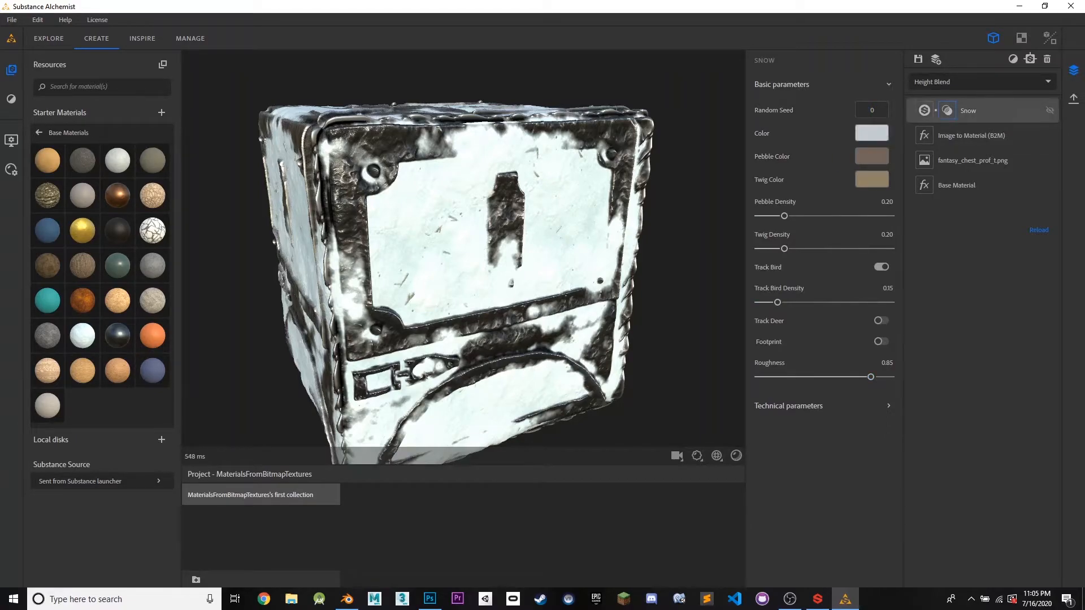
# Step: Set the Snow layer's height blend Offset to 0.28 and its Pebble Density to 0.21
pyautogui.click(948, 110)
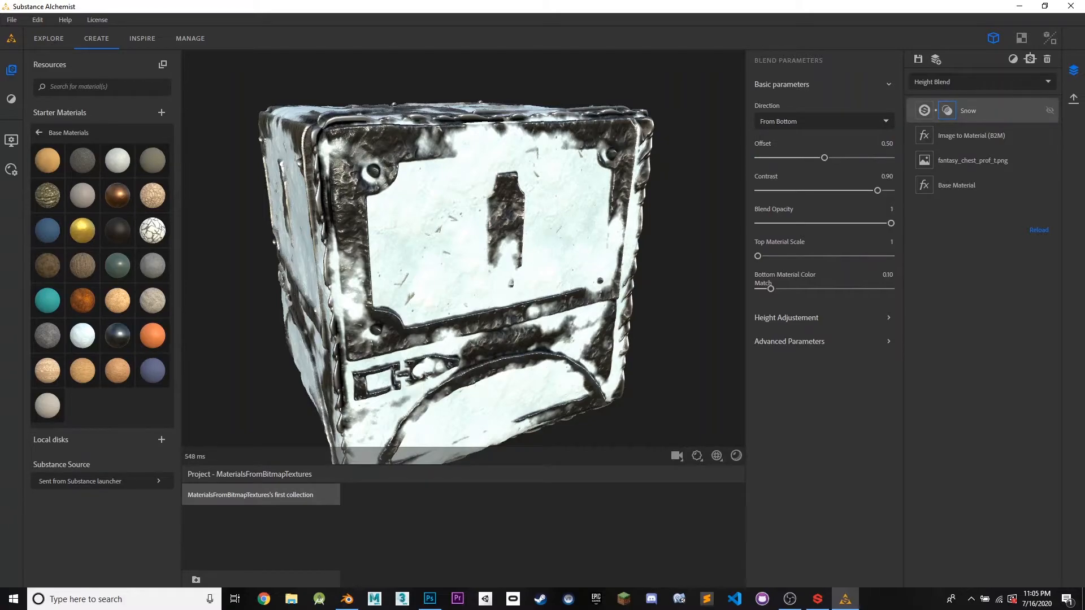
pyautogui.moveTo(825, 158); pyautogui.dragTo(799, 158)
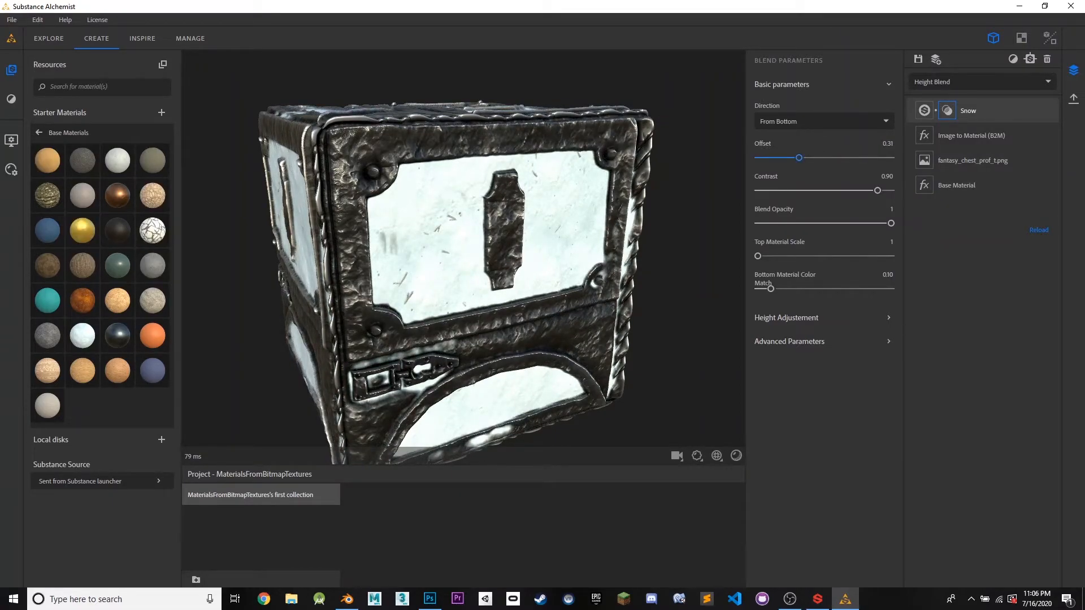
pyautogui.moveTo(799, 158); pyautogui.dragTo(796, 158)
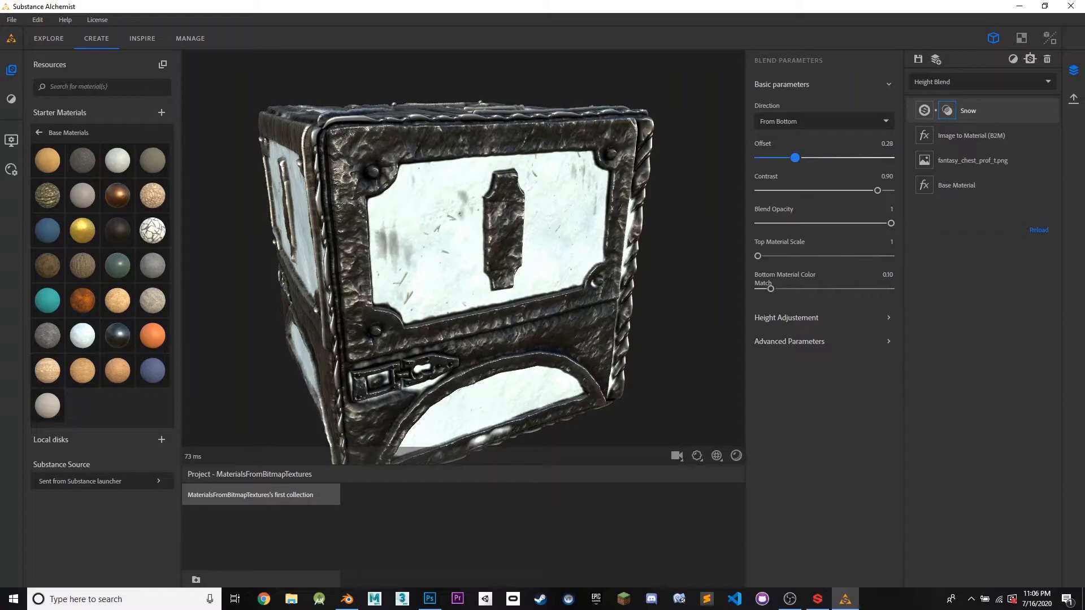
pyautogui.click(925, 110)
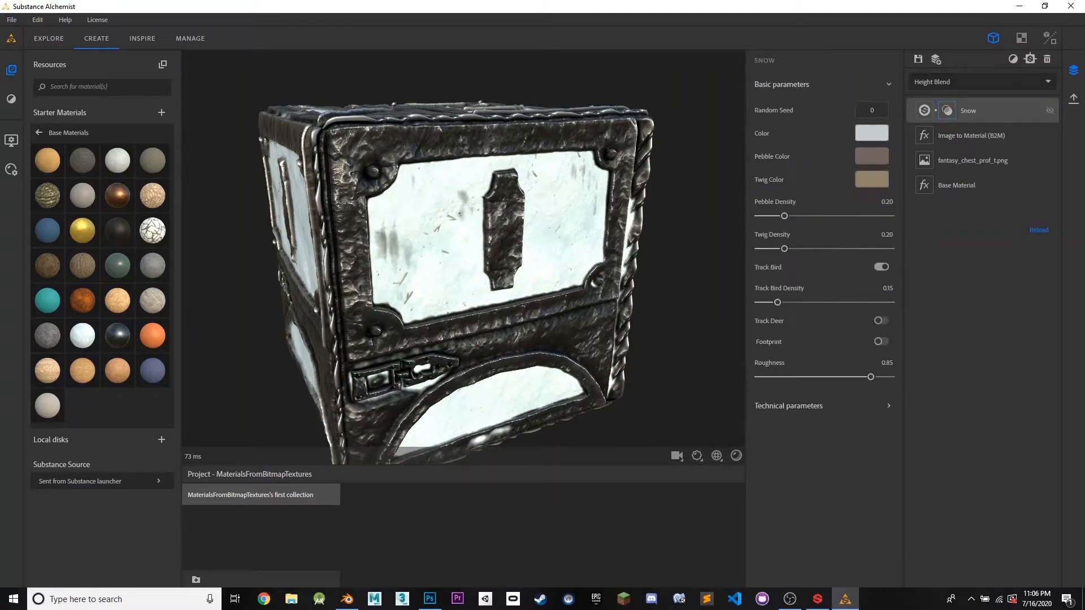
pyautogui.moveTo(784, 216)
pyautogui.mouseDown()
pyautogui.moveTo(861, 216)
pyautogui.moveTo(786, 216)
pyautogui.mouseUp()
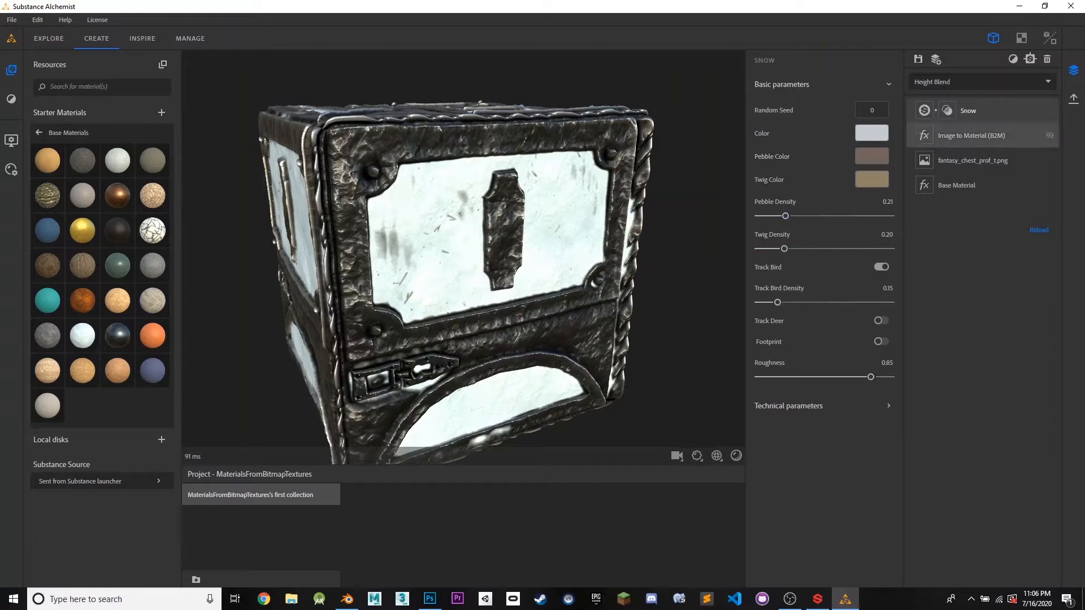
# Step: Hide the Snow layer and add the Sand base material on top of the layer stack
pyautogui.click(1050, 110)
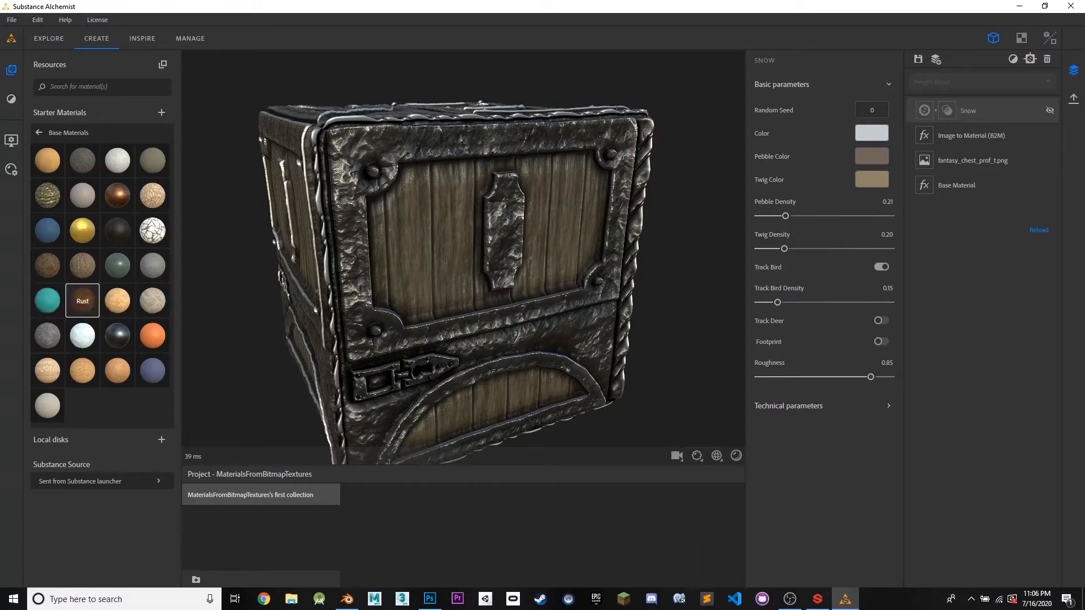
pyautogui.click(118, 301)
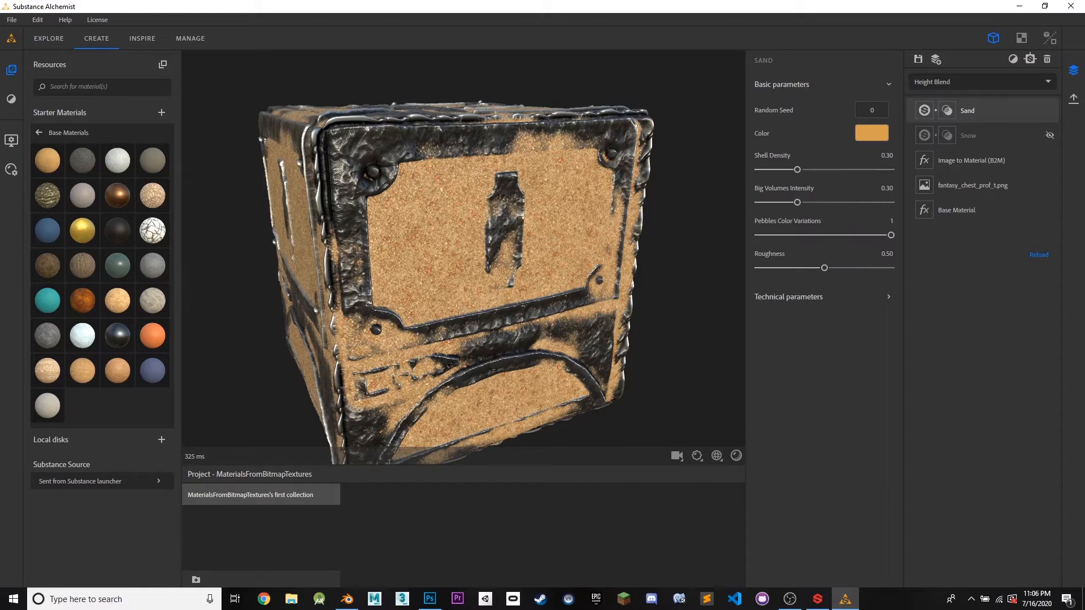
pyautogui.scroll(5, 453, 257)
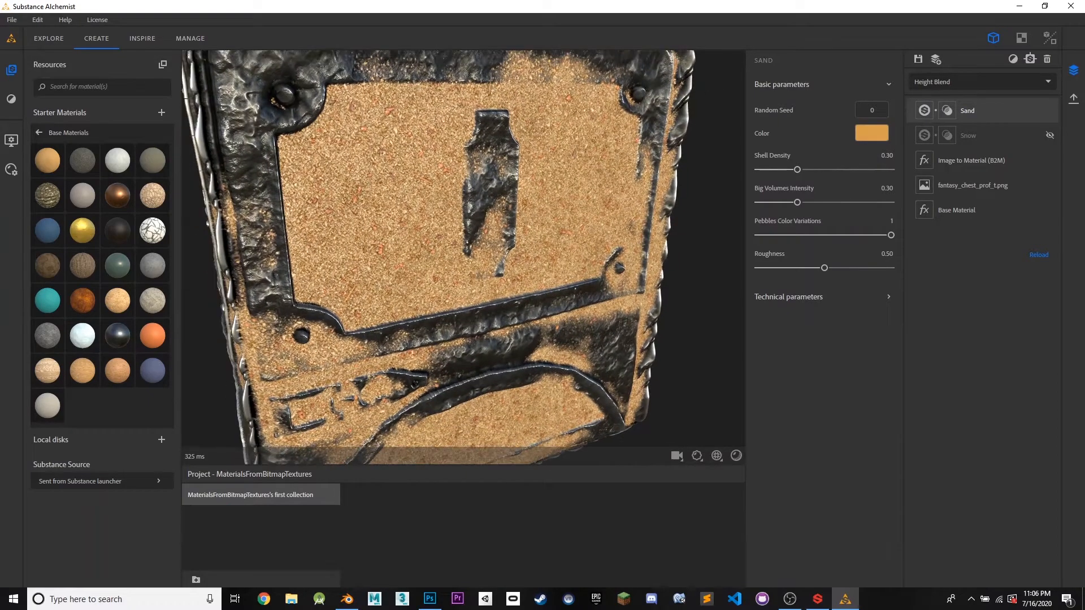
pyautogui.moveTo(452, 257); pyautogui.dragTo(226, 268)
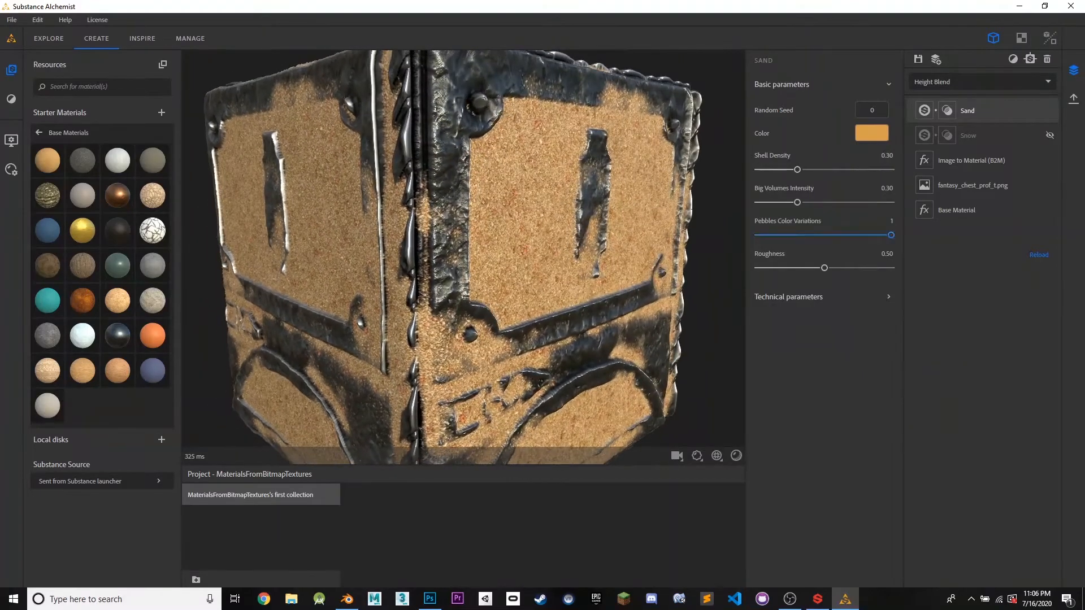
# Step: Set the Sand layer's height blend Offset to 0.36 so the metal trim is less covered
pyautogui.click(948, 110)
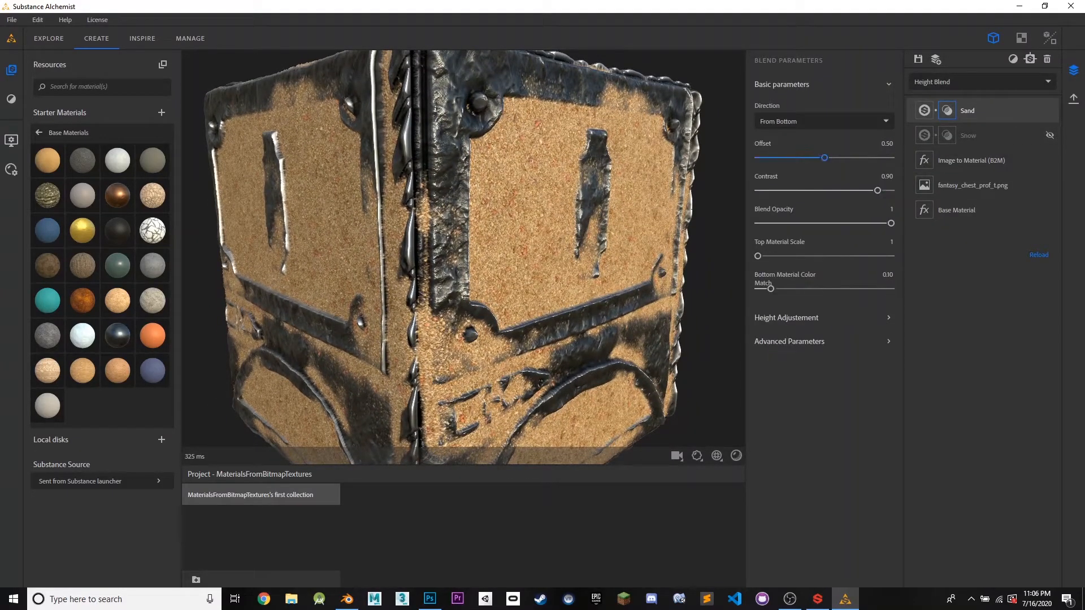
pyautogui.moveTo(824, 158)
pyautogui.mouseDown()
pyautogui.moveTo(772, 158)
pyautogui.moveTo(832, 157)
pyautogui.moveTo(806, 158)
pyautogui.mouseUp()
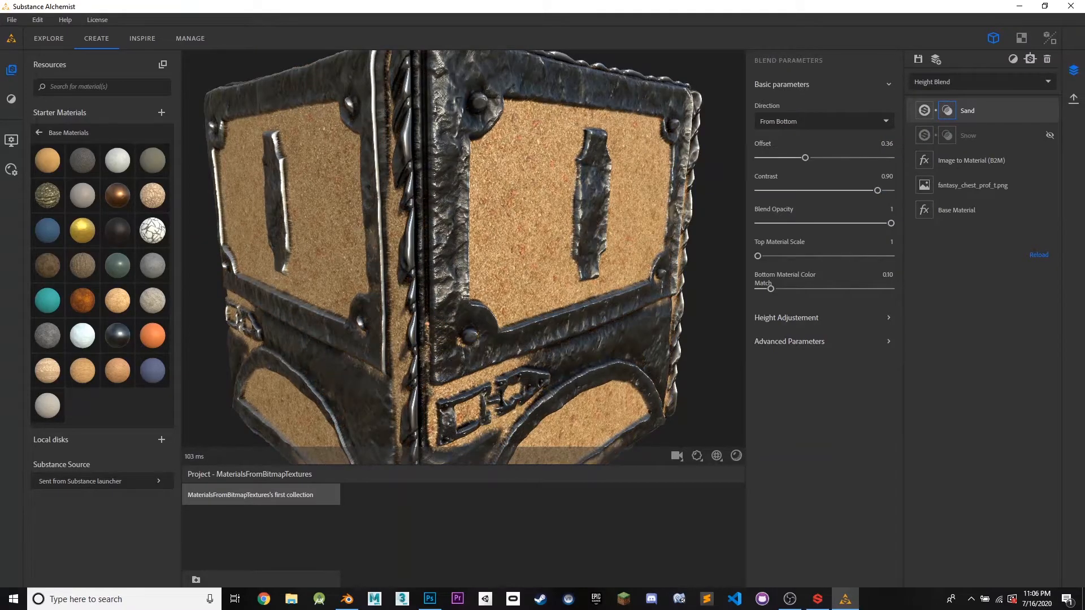
pyautogui.moveTo(508, 227); pyautogui.dragTo(487, 231, button='middle')
pyautogui.moveTo(487, 231)
pyautogui.mouseDown()
pyautogui.moveTo(390, 229)
pyautogui.moveTo(416, 241)
pyautogui.moveTo(472, 233)
pyautogui.mouseUp()
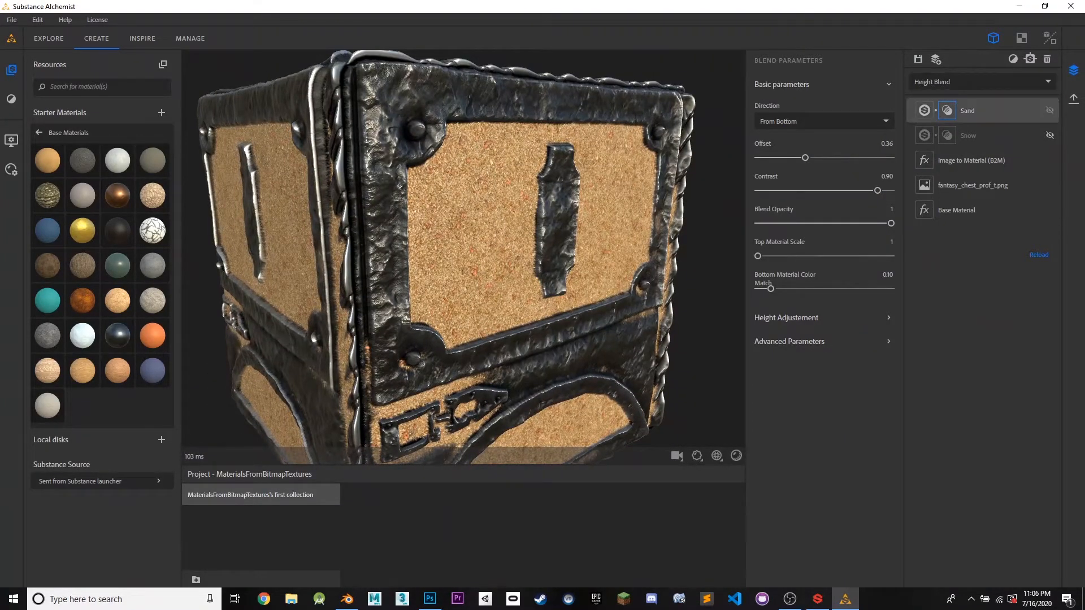
# Step: Hide the Sand layer and add the Cracked Dirt base material on top of the layer stack
pyautogui.click(1050, 111)
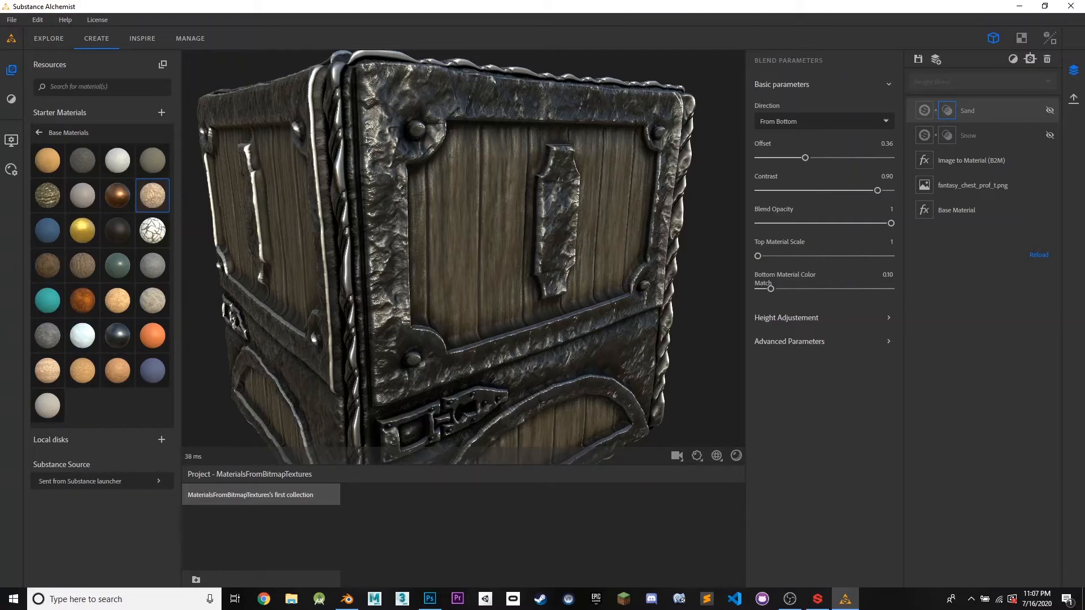
pyautogui.click(152, 196)
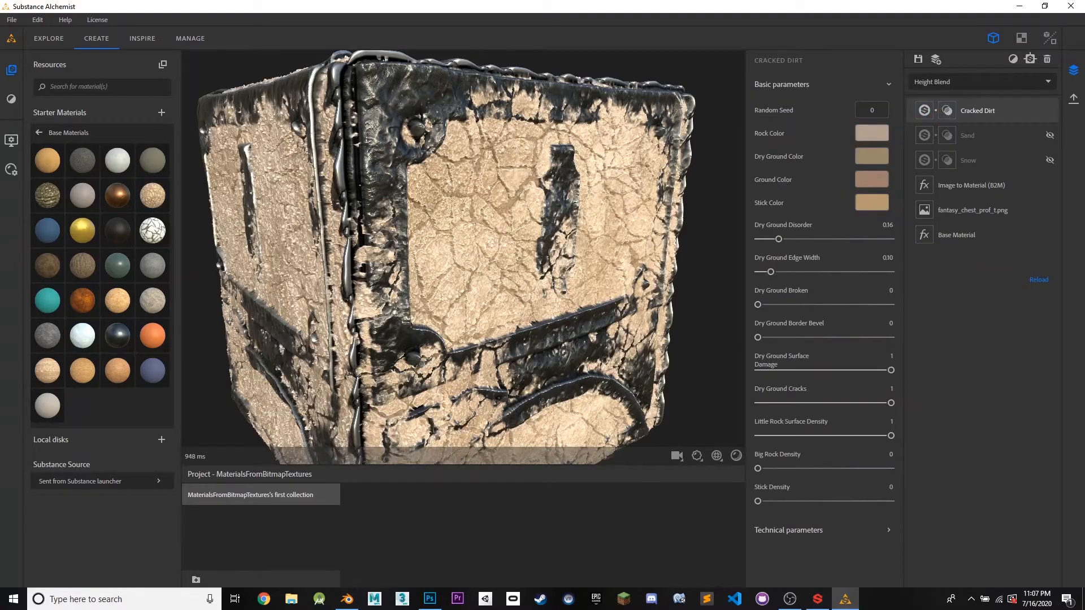
pyautogui.moveTo(497, 294); pyautogui.dragTo(387, 234)
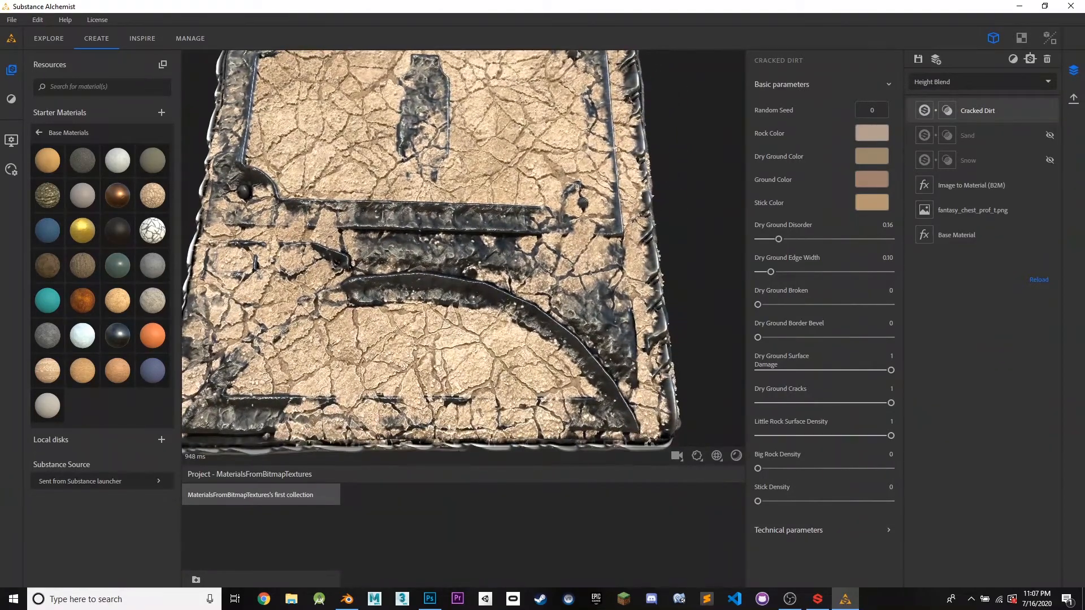
pyautogui.moveTo(349, 266); pyautogui.dragTo(463, 350)
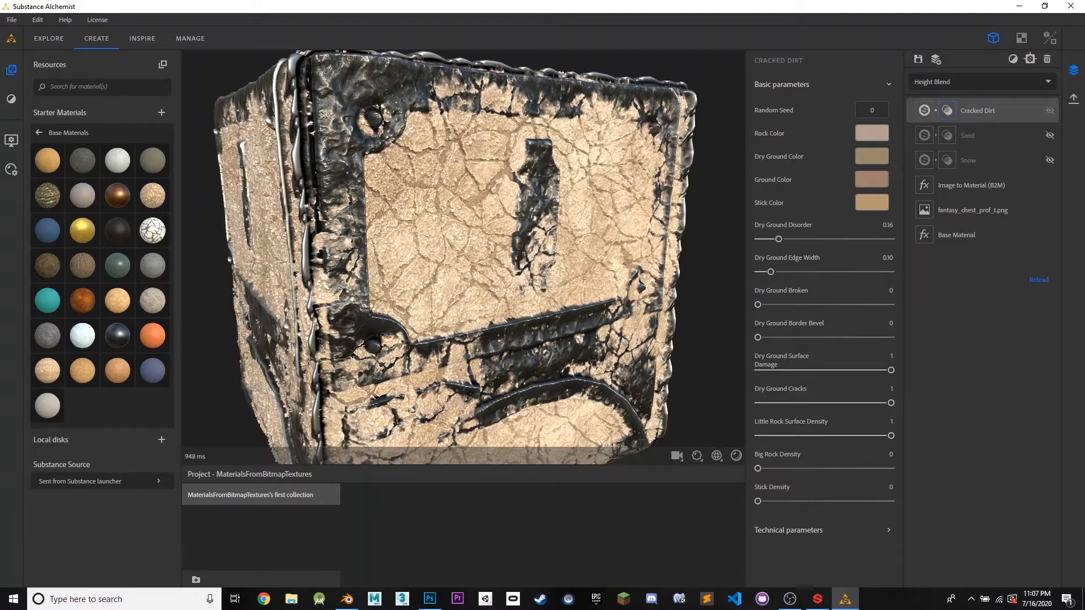
# Step: Set the Cracked Dirt layer's height blend Offset to 0.11
pyautogui.click(947, 111)
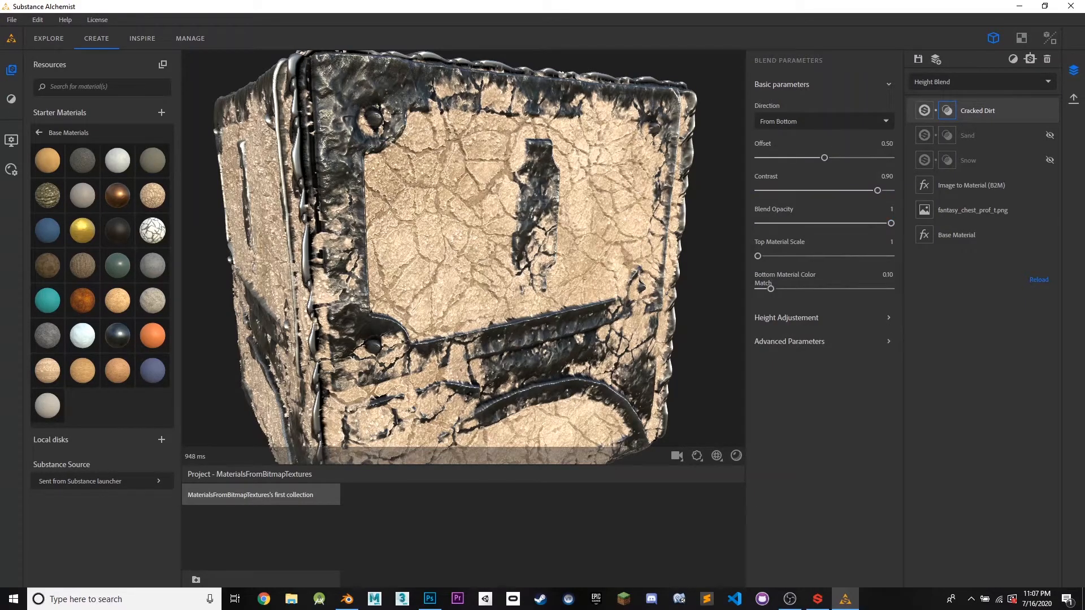
pyautogui.moveTo(825, 158); pyautogui.dragTo(788, 157)
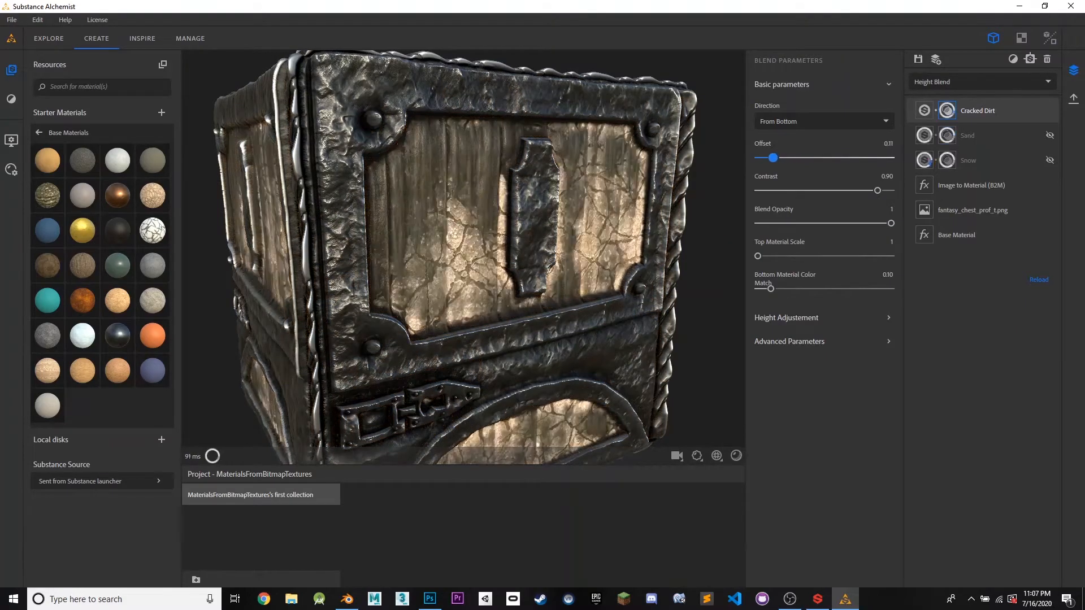
# Step: Set the Cracked Dirt layer's height blend Offset to 0.48 and inspect the coverage on the cube
pyautogui.moveTo(788, 158); pyautogui.dragTo(822, 158)
pyautogui.moveTo(475, 254); pyautogui.dragTo(449, 250, button='middle')
pyautogui.moveTo(463, 266); pyautogui.dragTo(503, 241)
pyautogui.moveTo(509, 254); pyautogui.dragTo(506, 279)
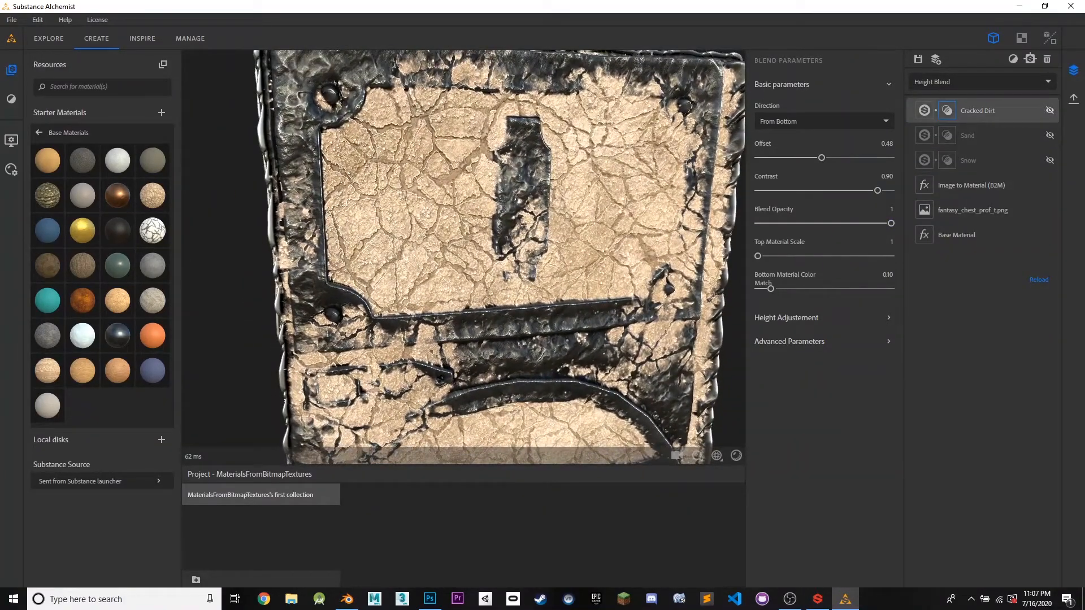
# Step: Hide the Cracked Dirt layer and try adjusting the environment rotation in the viewer settings
pyautogui.click(1049, 110)
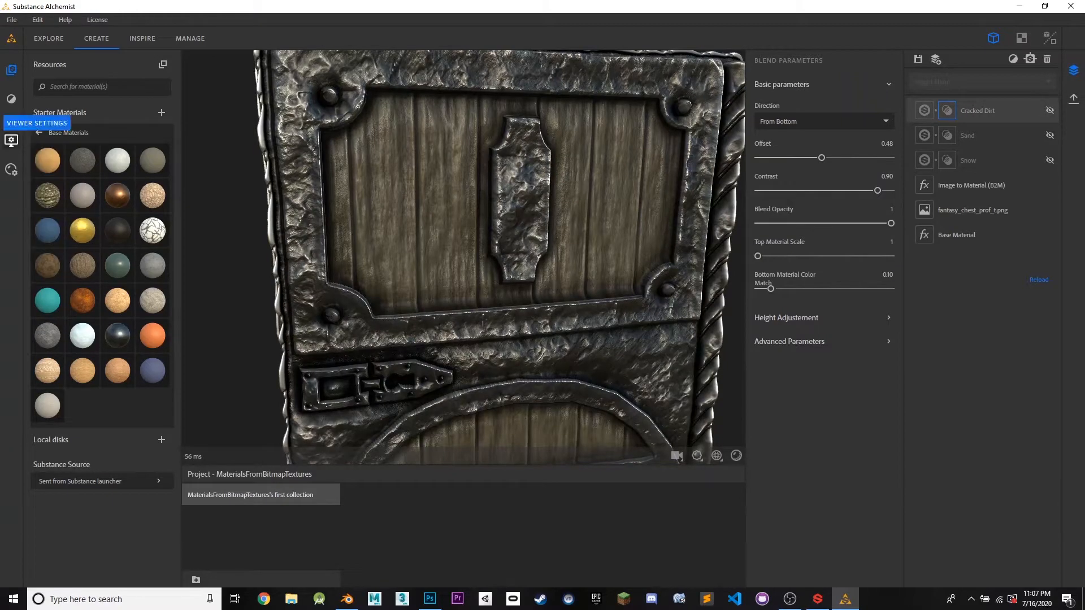
pyautogui.click(12, 140)
pyautogui.click(54, 253)
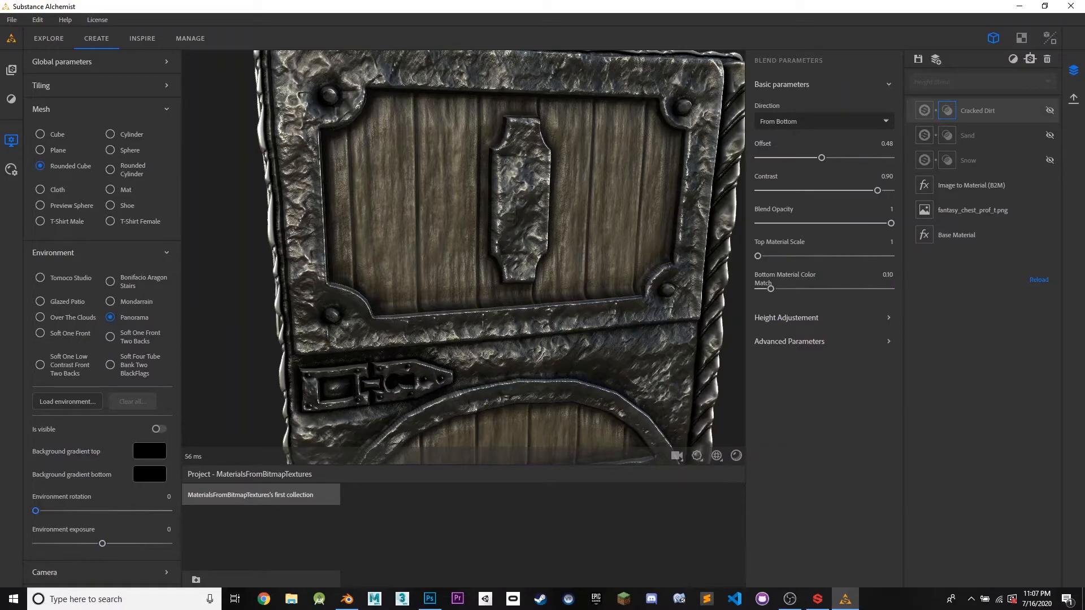
pyautogui.moveTo(36, 511)
pyautogui.mouseDown()
pyautogui.moveTo(168, 511)
pyautogui.moveTo(37, 511)
pyautogui.mouseUp()
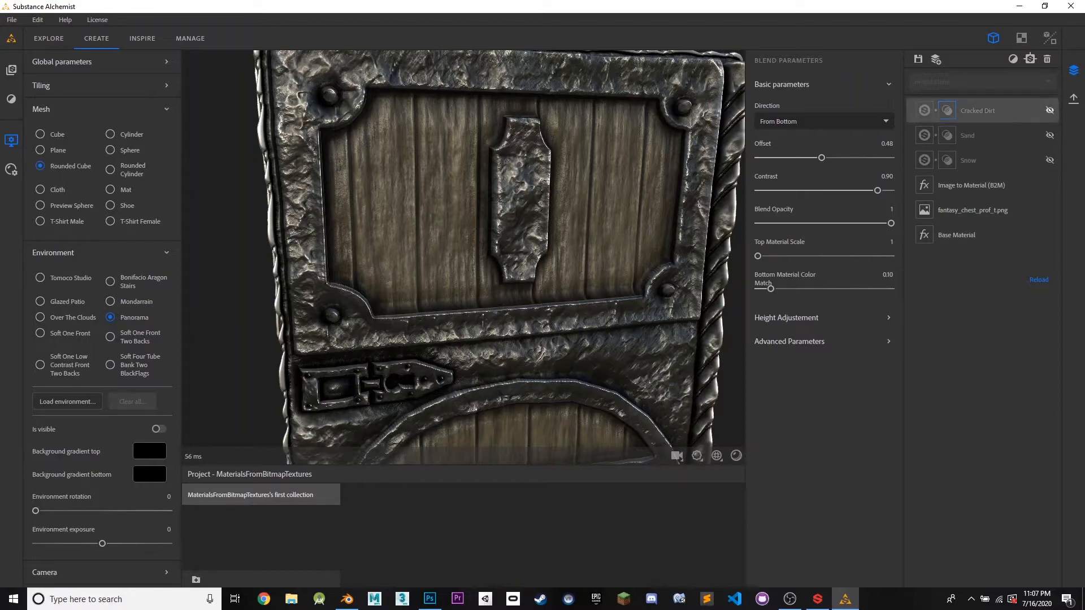
# Step: Make the Cracked Dirt, Sand and Snow layers visible together
pyautogui.click(1050, 110)
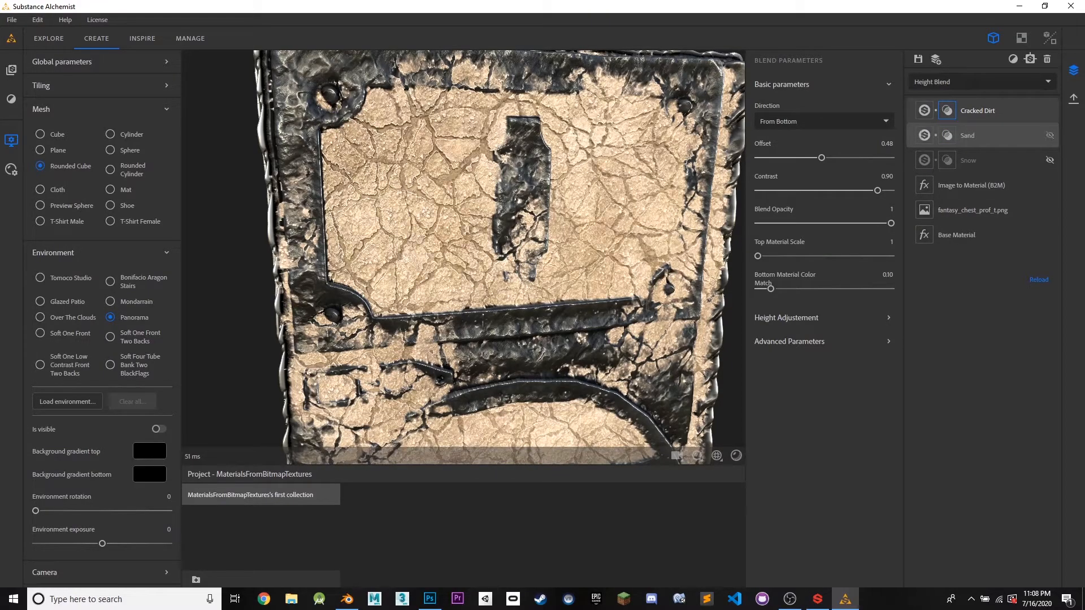
pyautogui.click(1050, 135)
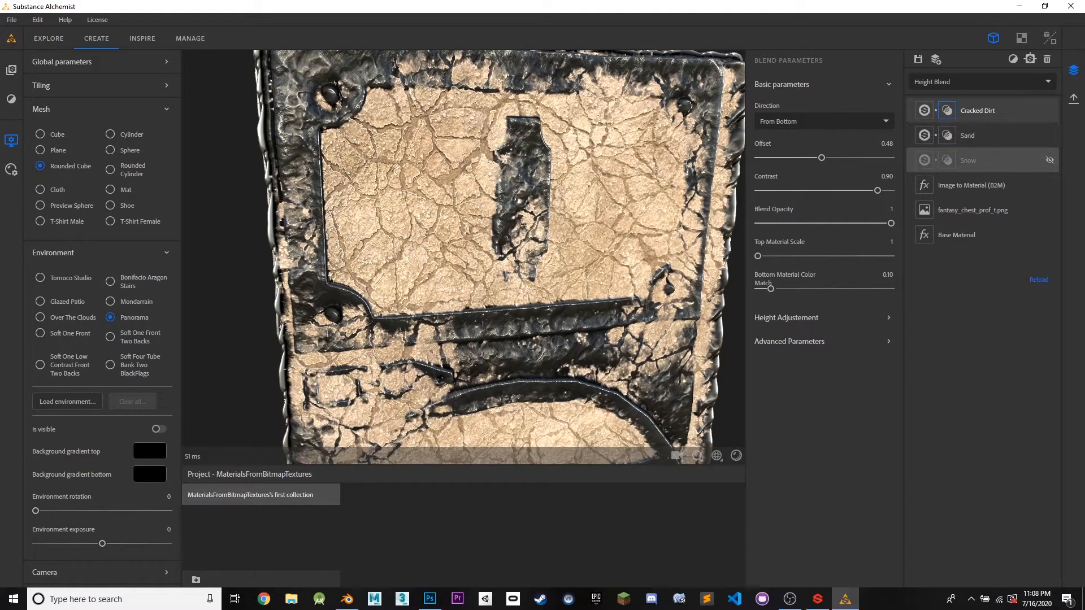
pyautogui.click(1050, 159)
# Step: Set the Snow layer's height blend Offset to 0.48 and inspect the combined material on the cube
pyautogui.click(978, 160)
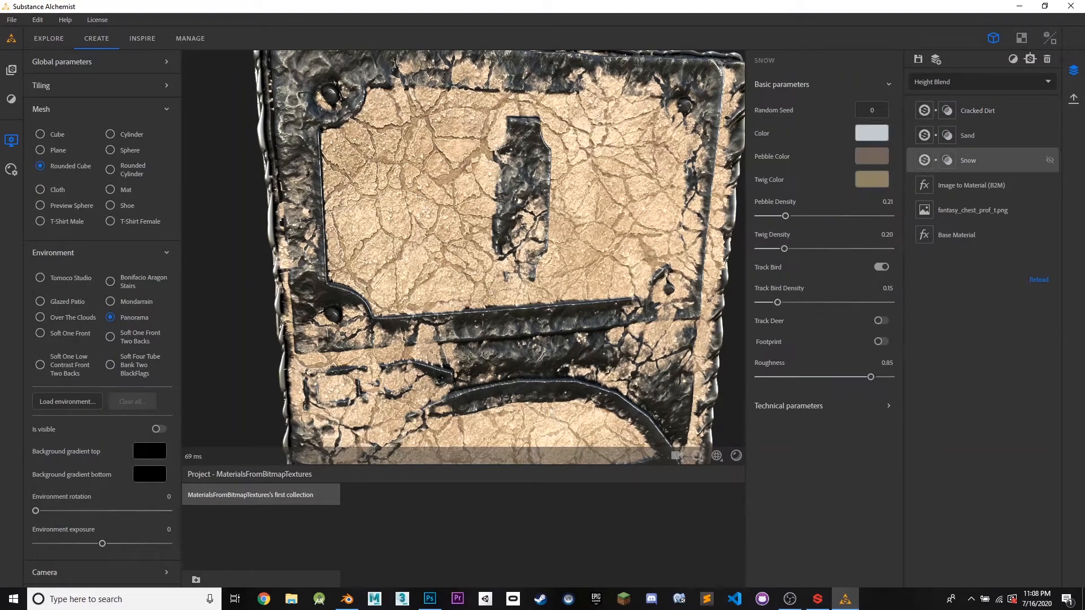
pyautogui.click(947, 160)
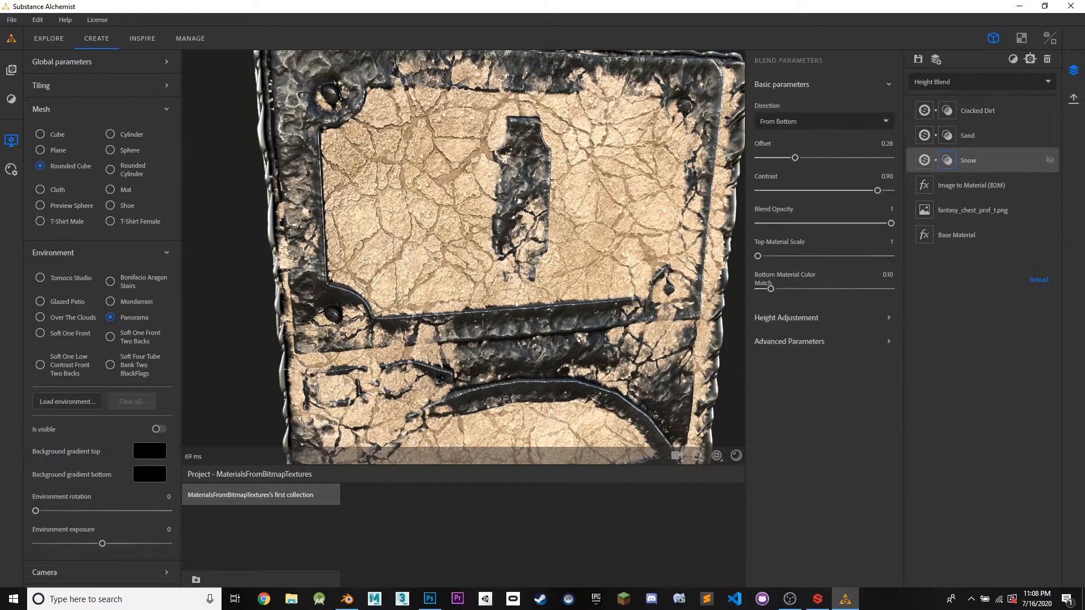
pyautogui.moveTo(807, 158); pyautogui.dragTo(822, 158)
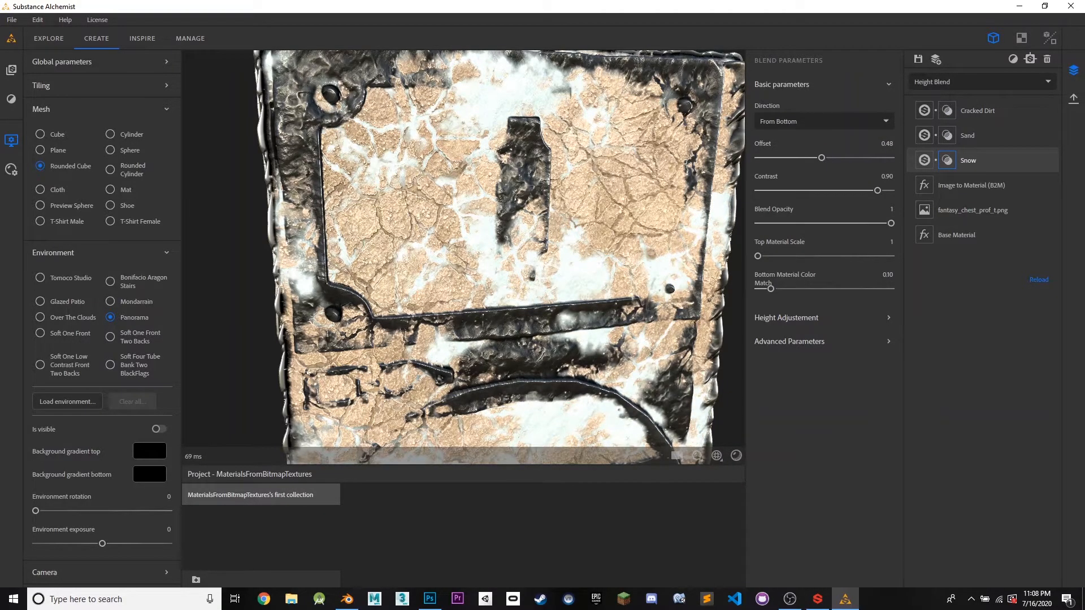
pyautogui.moveTo(452, 260)
pyautogui.mouseDown()
pyautogui.moveTo(537, 258)
pyautogui.moveTo(545, 212)
pyautogui.moveTo(616, 249)
pyautogui.moveTo(515, 288)
pyautogui.moveTo(452, 274)
pyautogui.mouseUp()
pyautogui.scroll(-2, 514, 288)
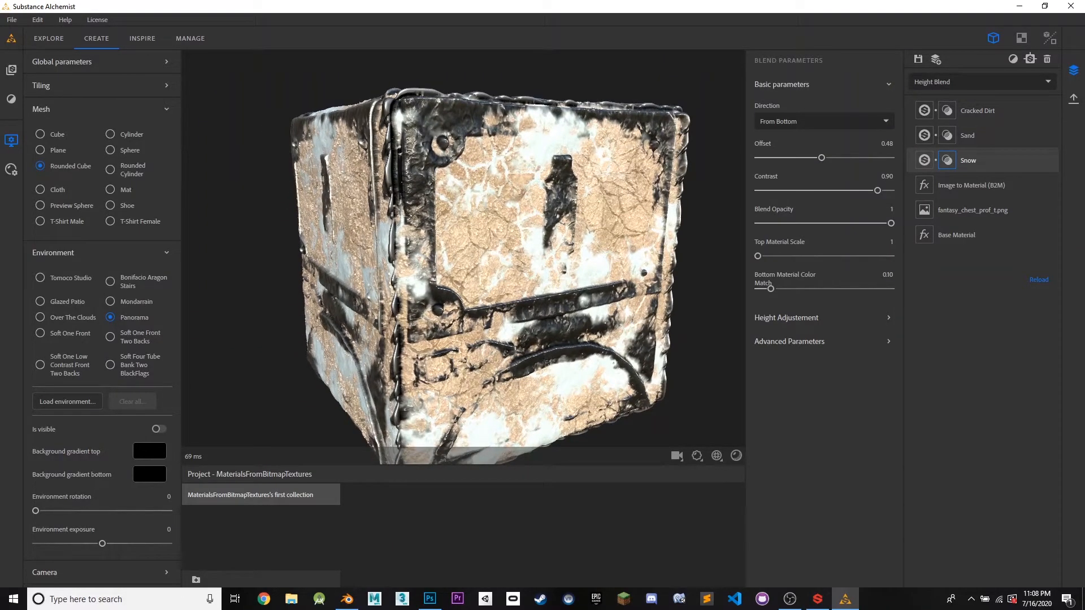
pyautogui.moveTo(531, 266)
pyautogui.mouseDown()
pyautogui.moveTo(486, 274)
pyautogui.moveTo(565, 362)
pyautogui.moveTo(520, 260)
pyautogui.moveTo(453, 198)
pyautogui.moveTo(528, 274)
pyautogui.moveTo(525, 246)
pyautogui.moveTo(432, 246)
pyautogui.moveTo(481, 214)
pyautogui.moveTo(543, 248)
pyautogui.mouseUp()
# Step: Switch to Blender to look at the treasure chest model, and return to Substance Alchemist to compare the material
pyautogui.click(347, 599)
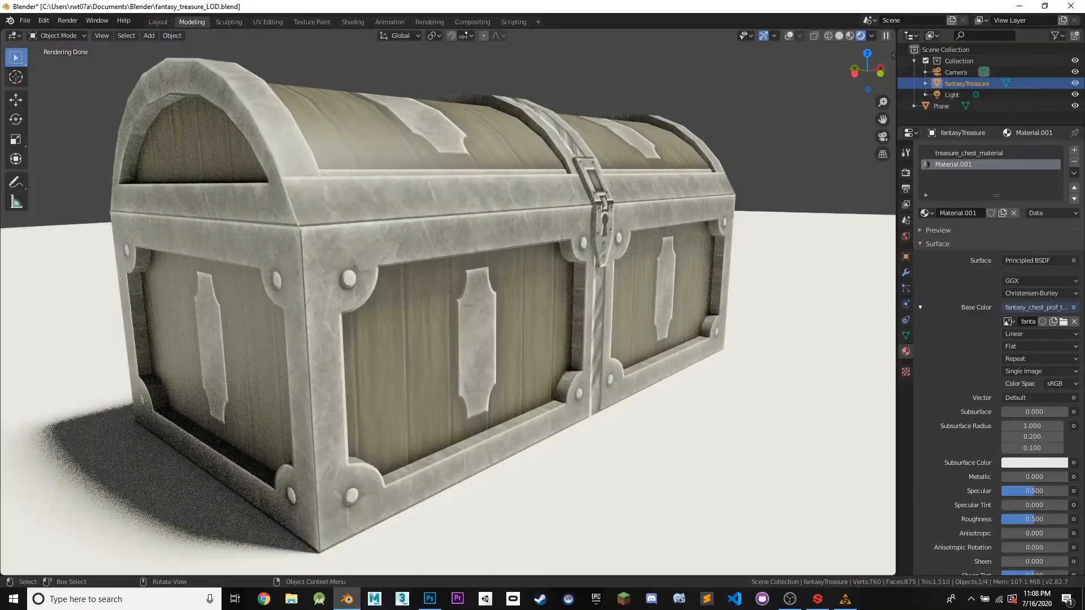
pyautogui.click(845, 599)
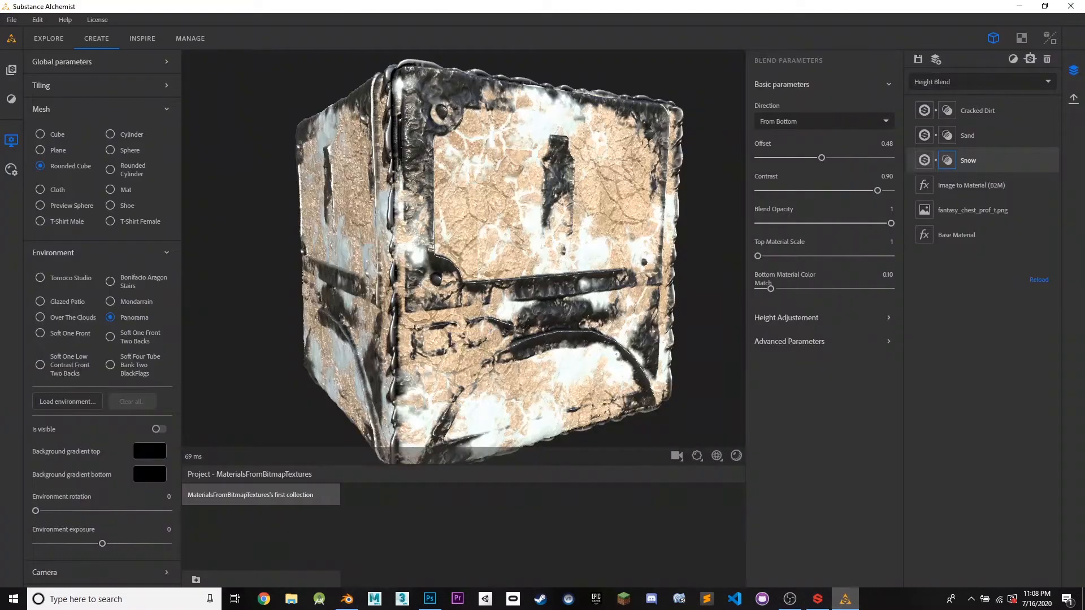
pyautogui.moveTo(498, 238)
pyautogui.mouseDown()
pyautogui.moveTo(446, 243)
pyautogui.moveTo(378, 210)
pyautogui.moveTo(441, 186)
pyautogui.moveTo(526, 260)
pyautogui.moveTo(503, 251)
pyautogui.mouseUp()
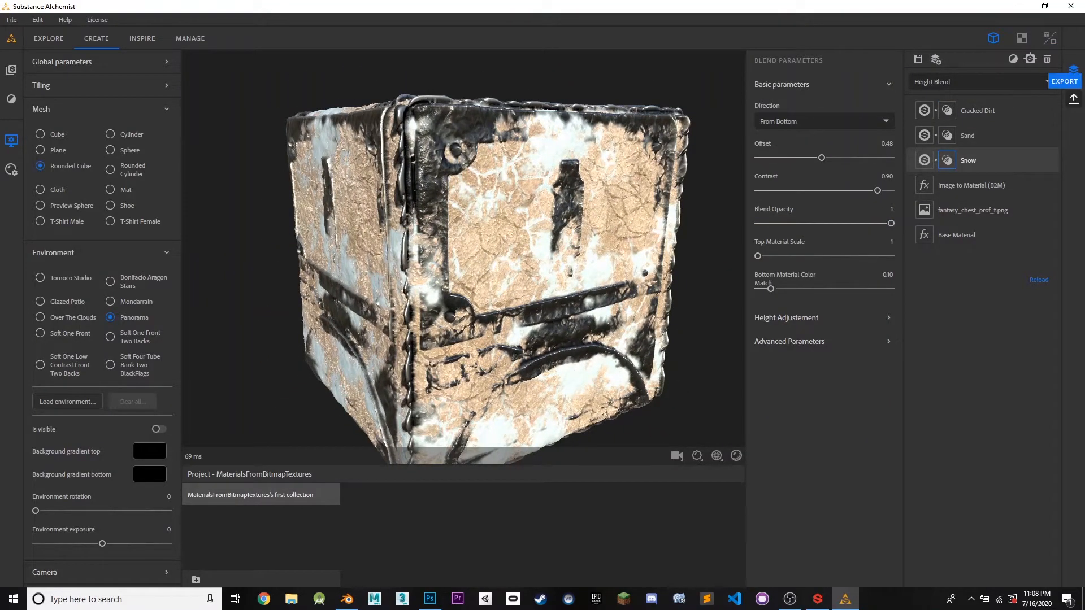
pyautogui.click(1074, 99)
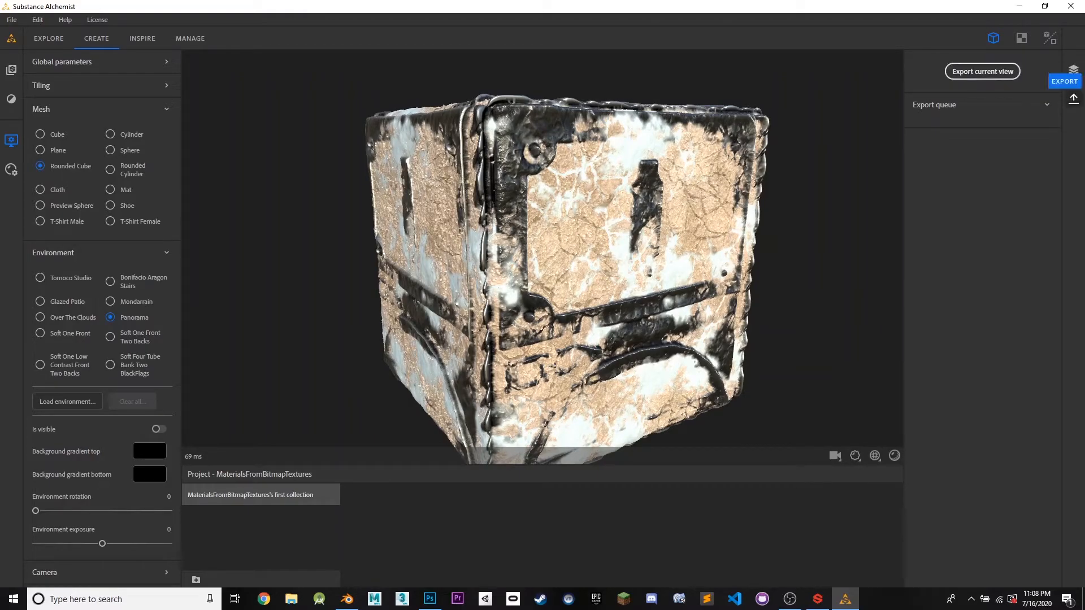
pyautogui.click(983, 71)
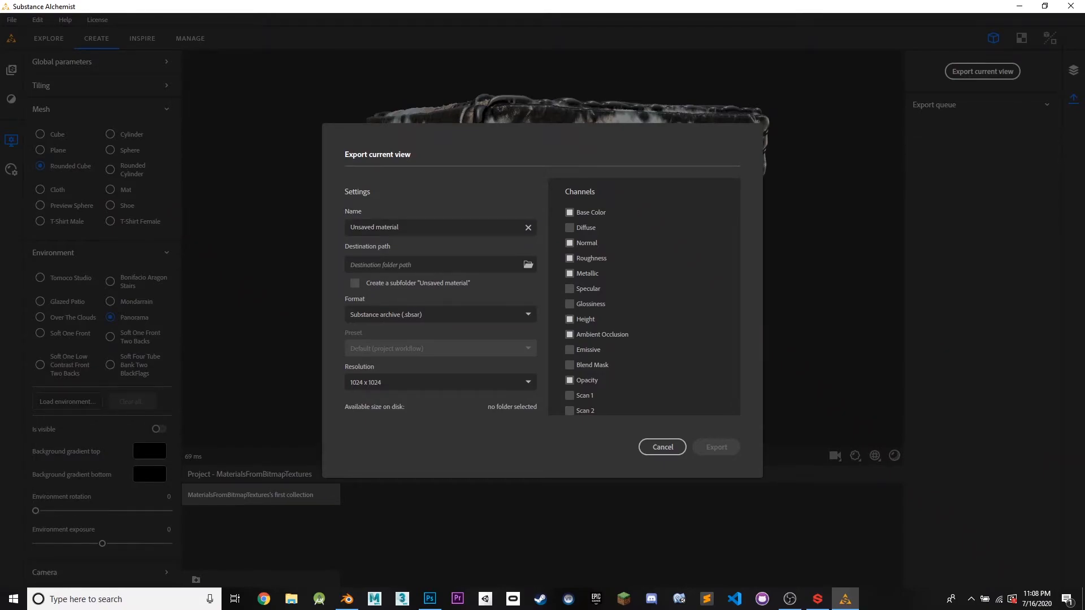
pyautogui.click(662, 447)
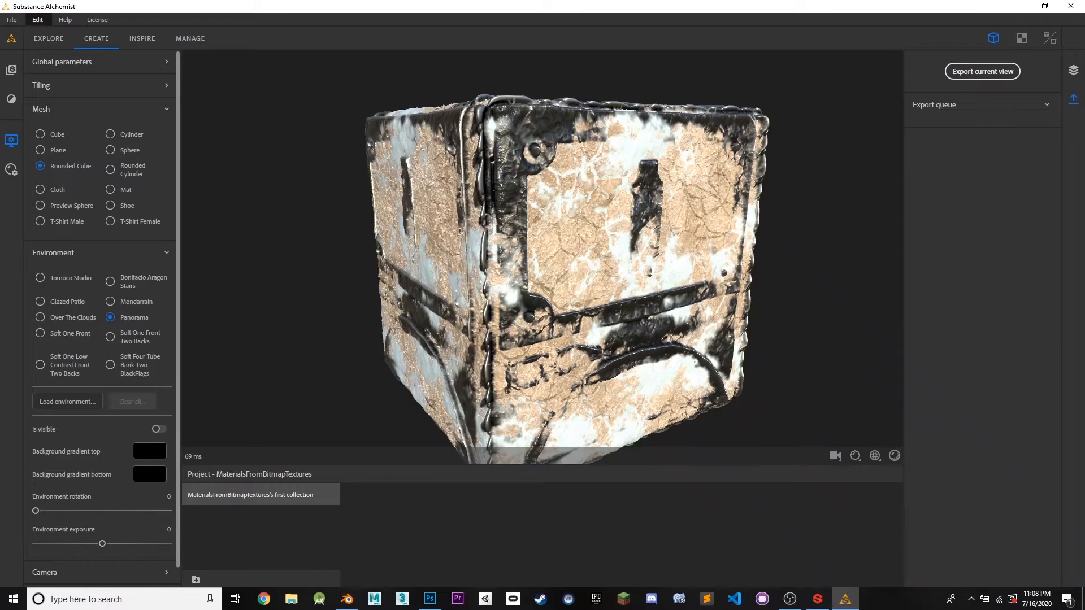
# Step: Save the current material as BuriedtreasureChest in MaterialsFromBitmapTextures's first collection
pyautogui.click(11, 19)
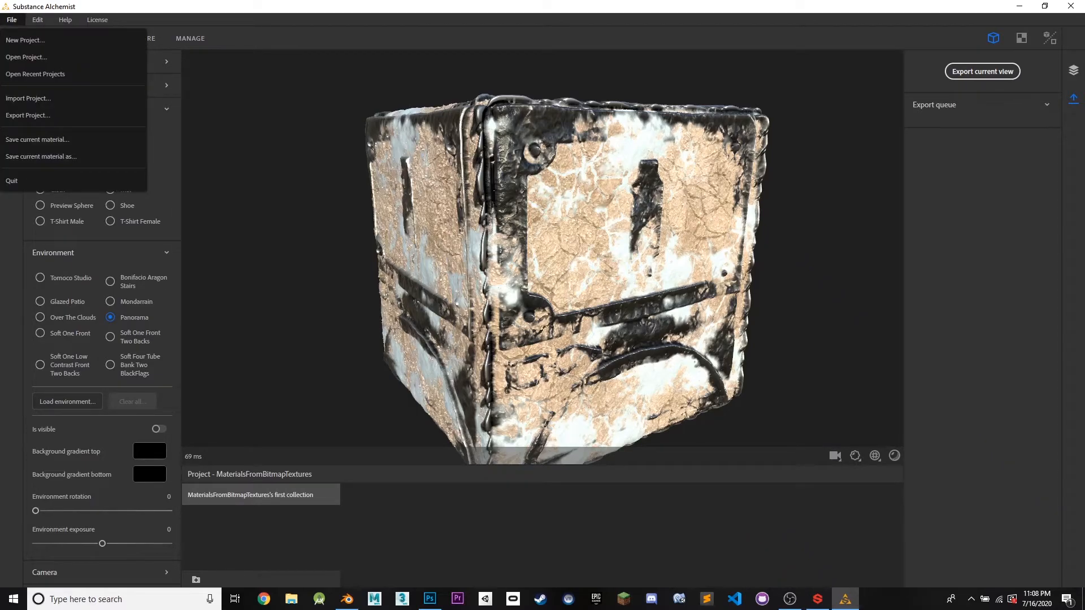
pyautogui.click(37, 140)
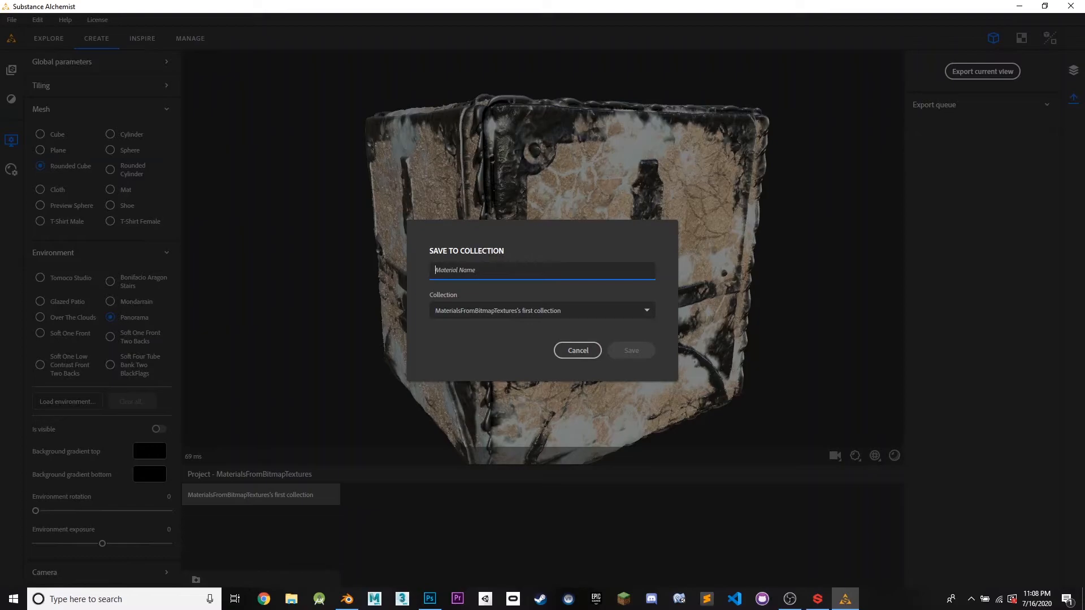
pyautogui.write('Buried')
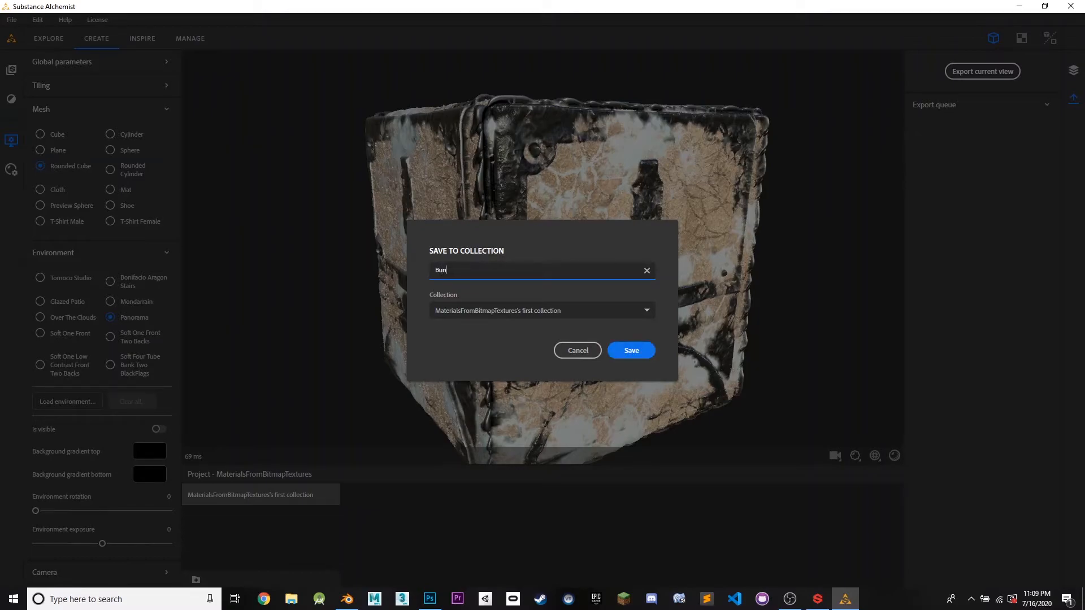
pyautogui.write('treasureChest')
pyautogui.click(632, 350)
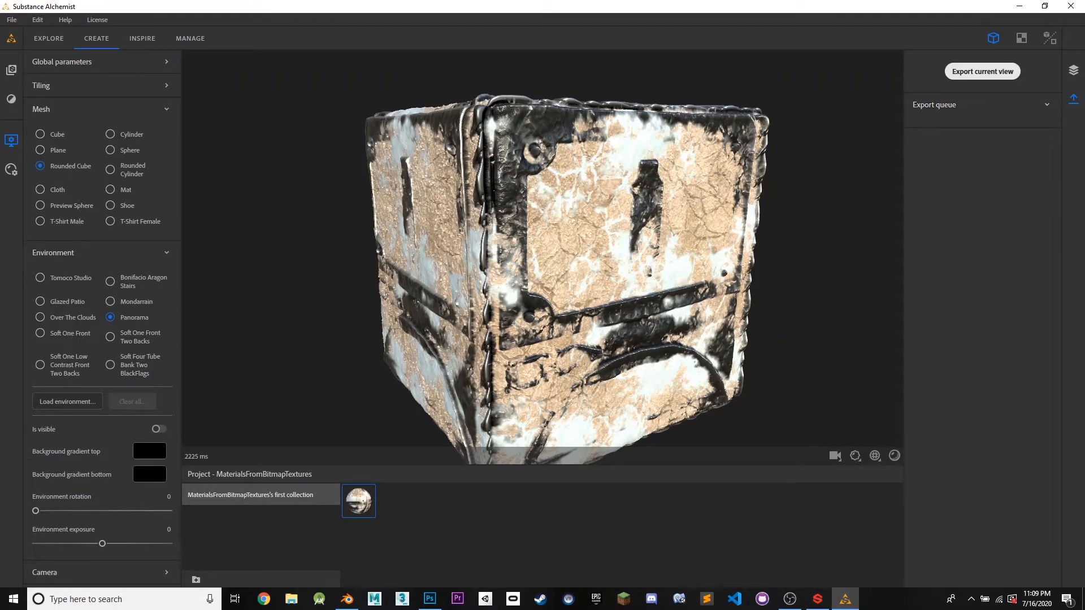
# Step: Begin exporting the current view, with a BuriedtreasureChest subfolder inside Documents\Allegorithmic\Substance Alchemist as the destination
pyautogui.click(983, 72)
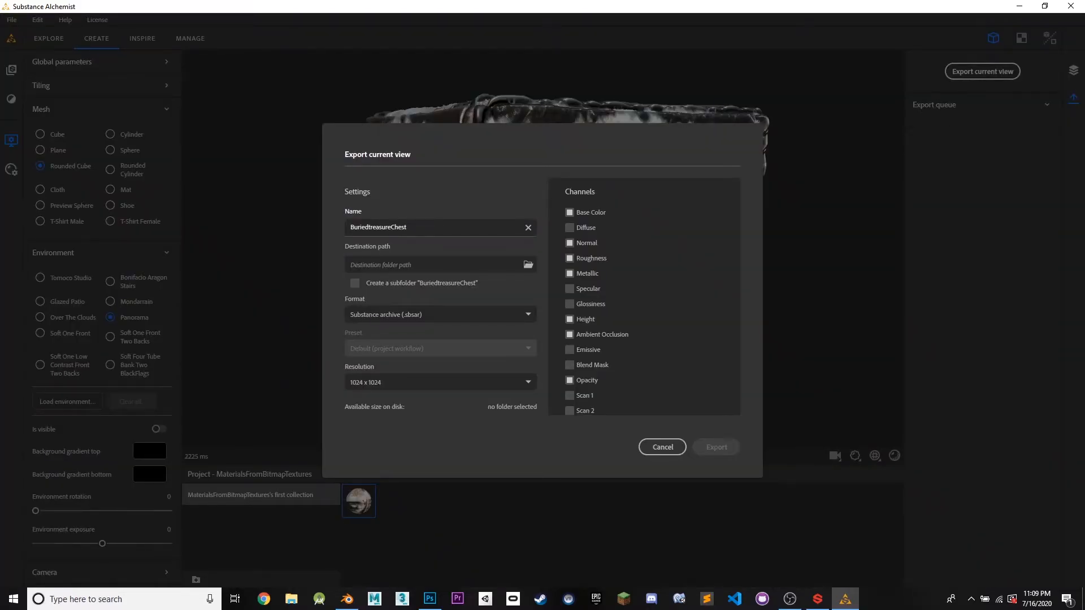
pyautogui.click(528, 264)
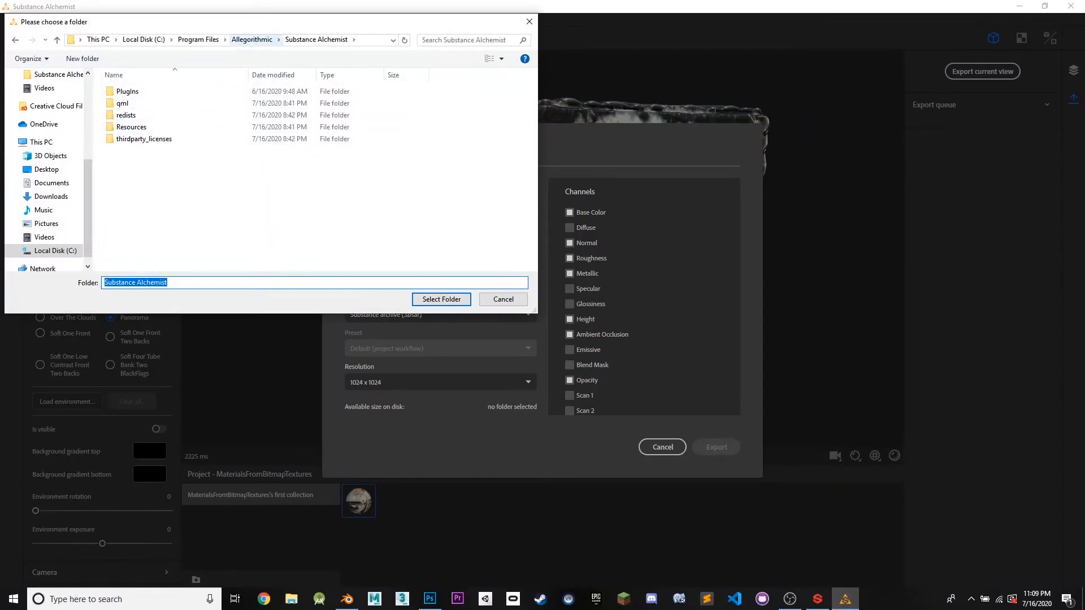
pyautogui.click(503, 300)
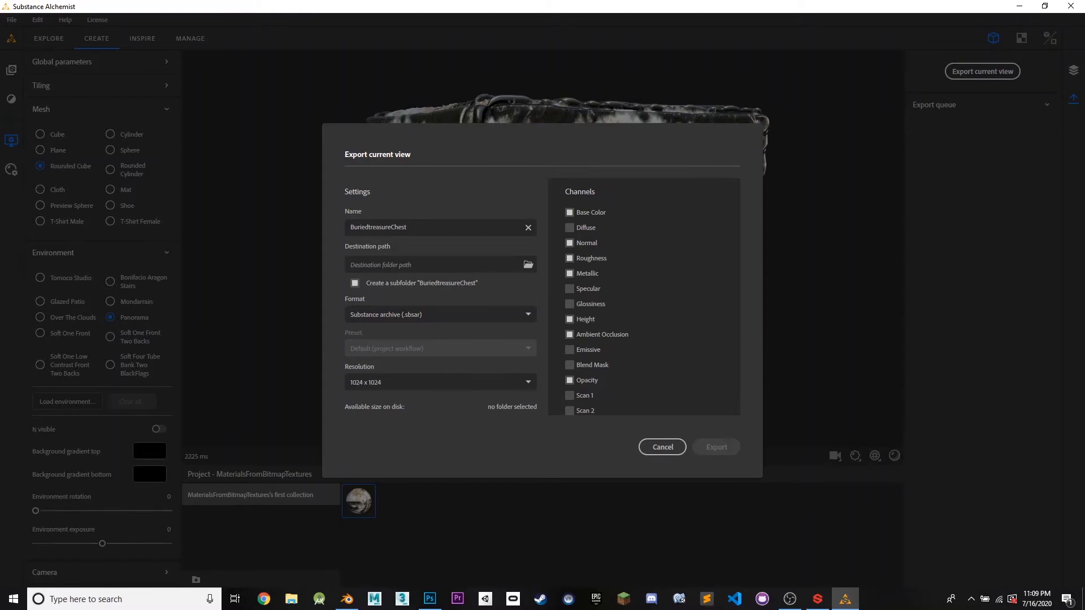
pyautogui.click(527, 264)
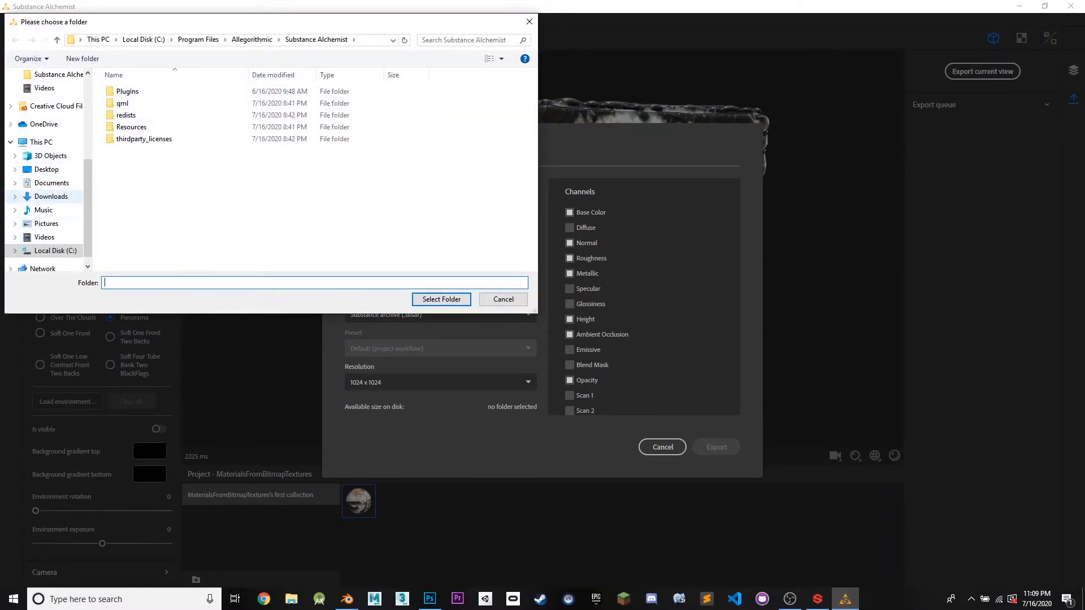
pyautogui.click(52, 183)
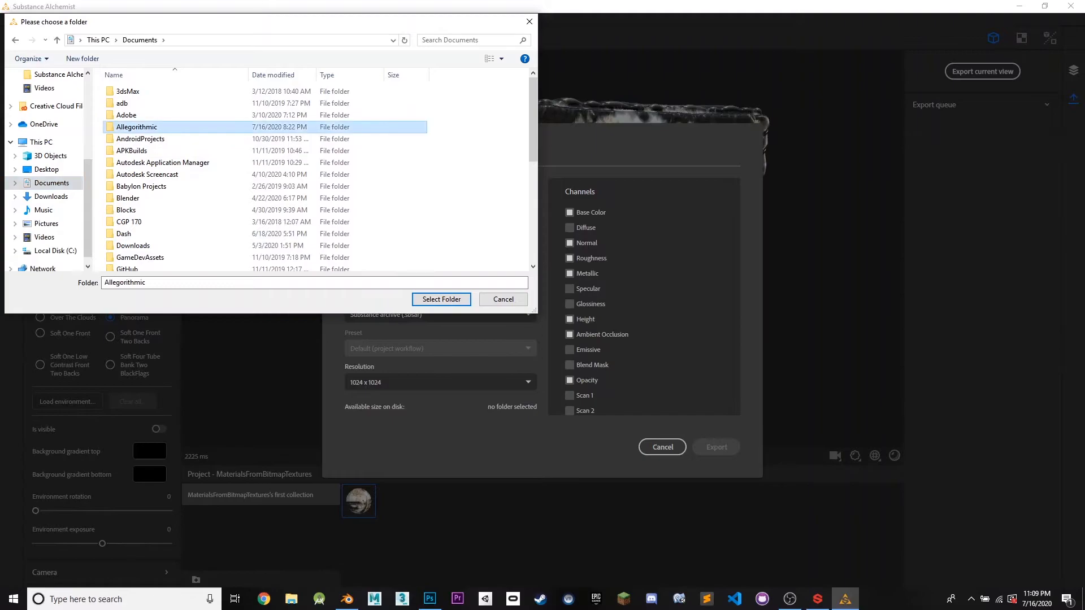
pyautogui.doubleClick(137, 127)
pyautogui.doubleClick(147, 115)
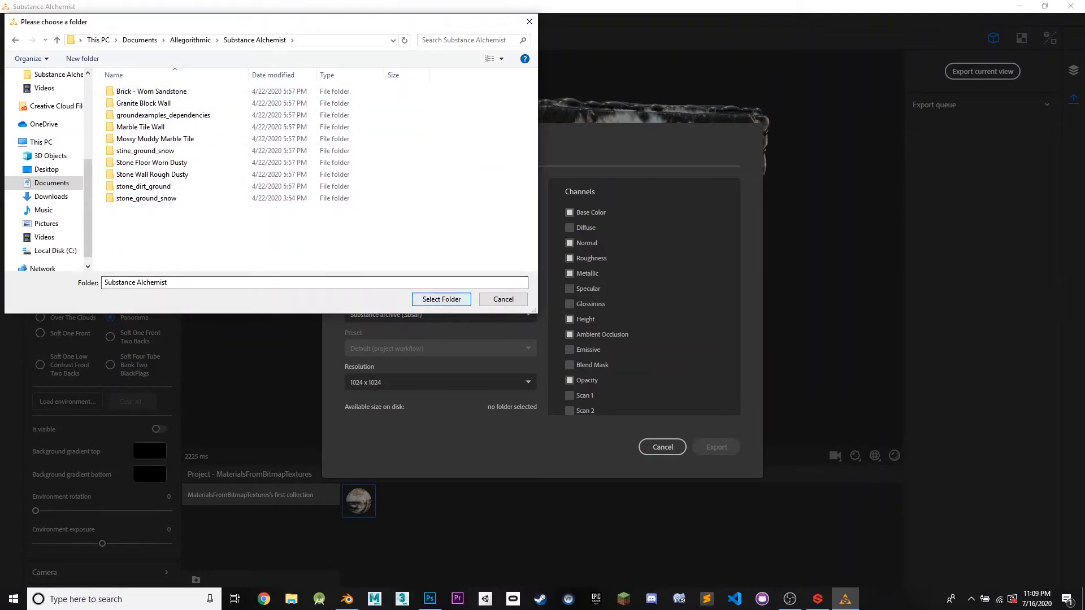
pyautogui.click(442, 300)
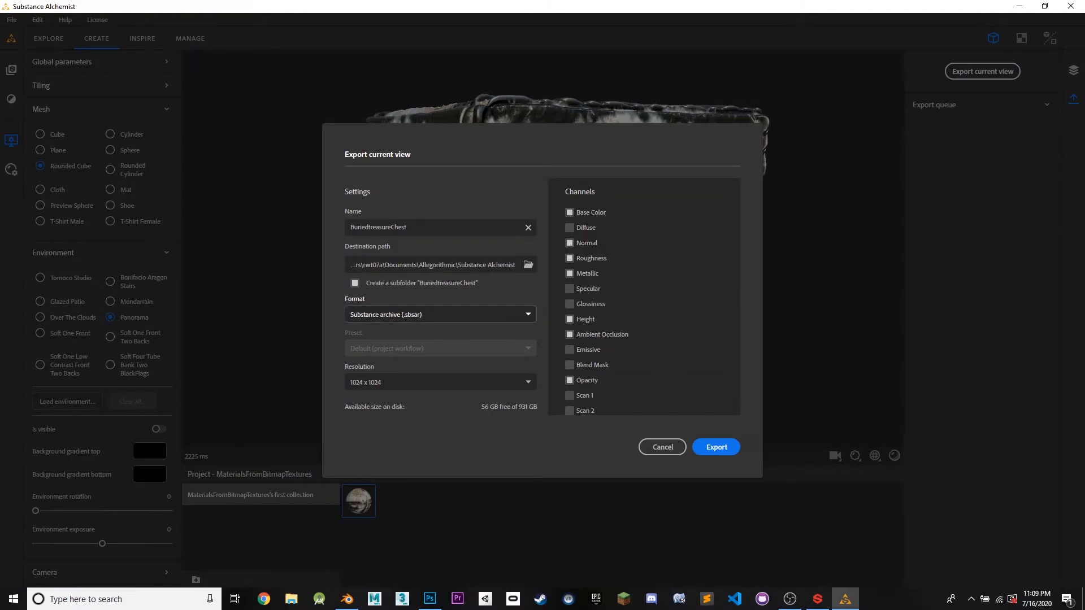
# Step: Set the export format to PNG and the preset to Unity Standard
pyautogui.click(441, 314)
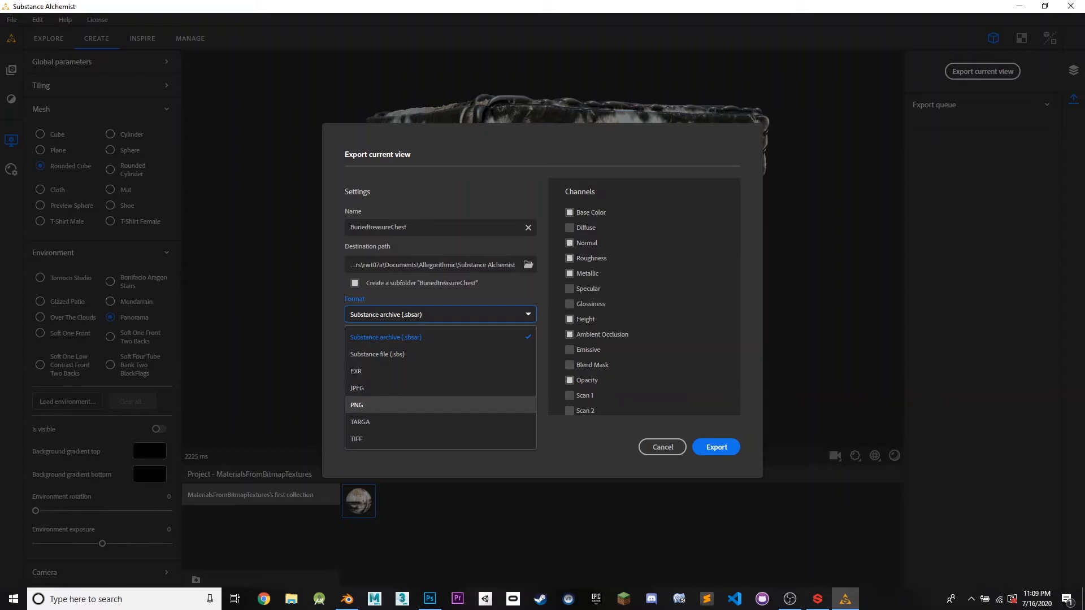
pyautogui.click(396, 406)
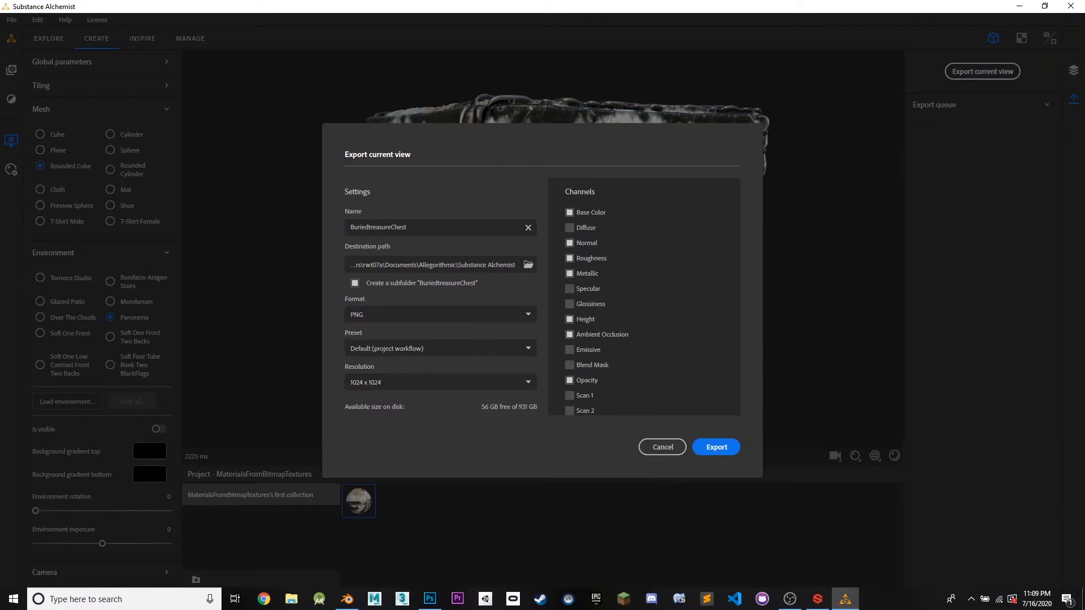
pyautogui.click(395, 348)
pyautogui.scroll(-5, 396, 410)
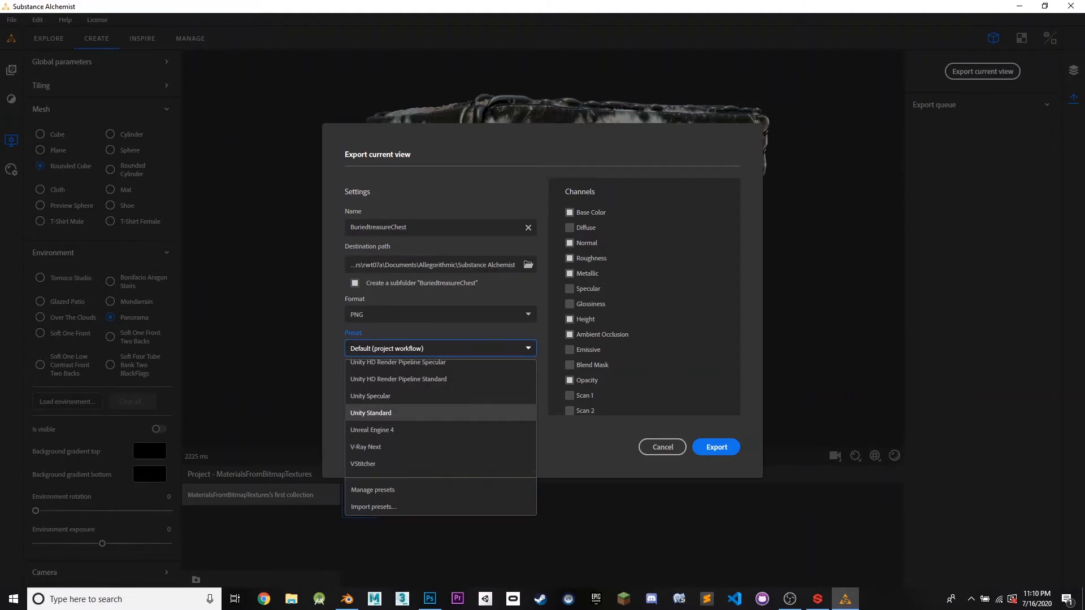
pyautogui.click(395, 413)
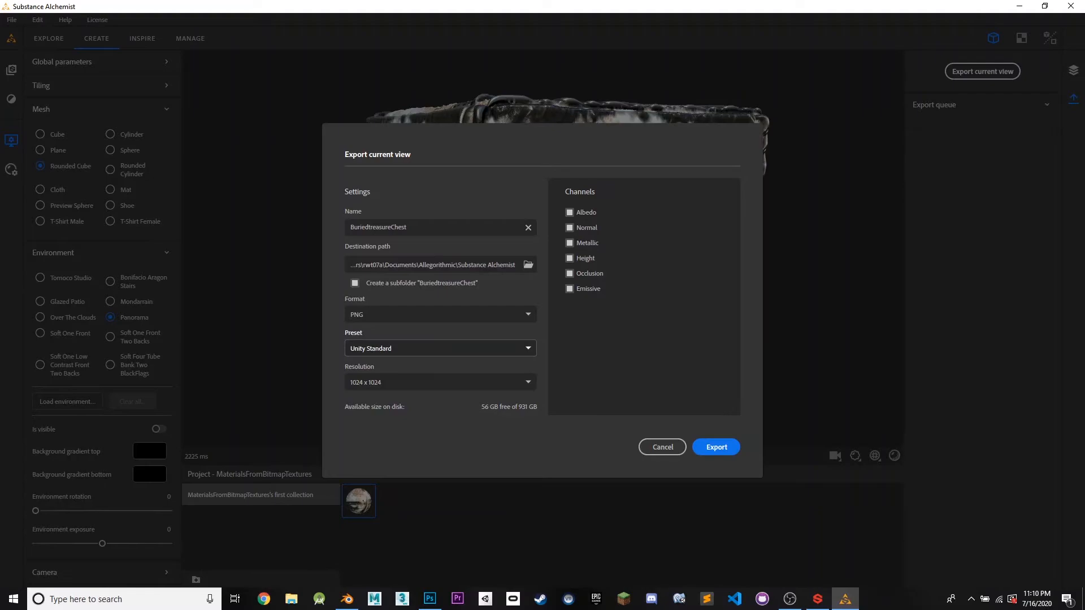
# Step: Export the textures at 2048 x 2048 resolution with the Emissive channel excluded
pyautogui.click(395, 382)
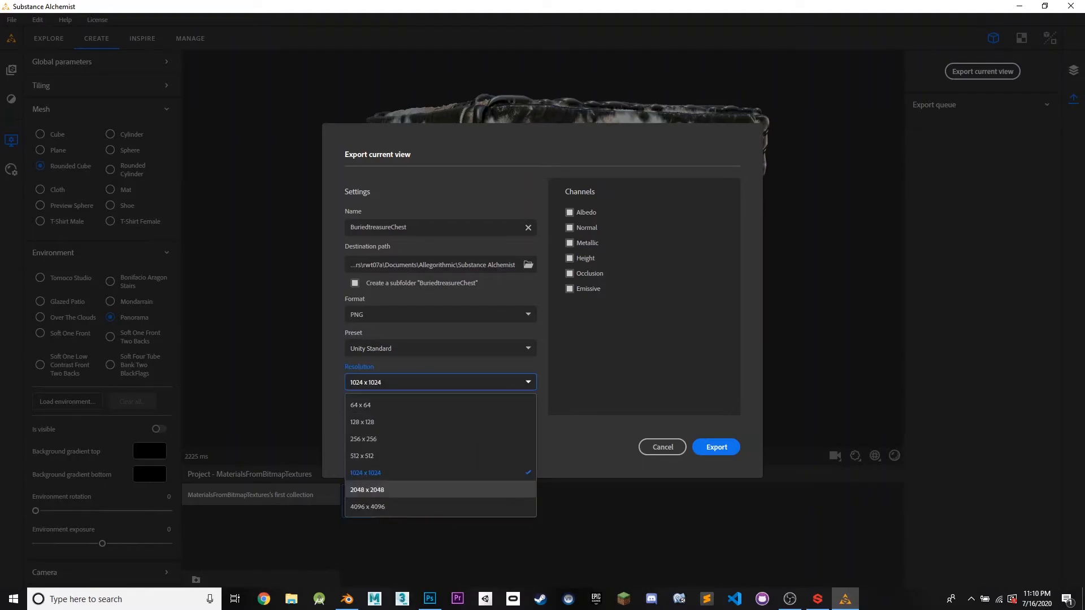
pyautogui.click(385, 489)
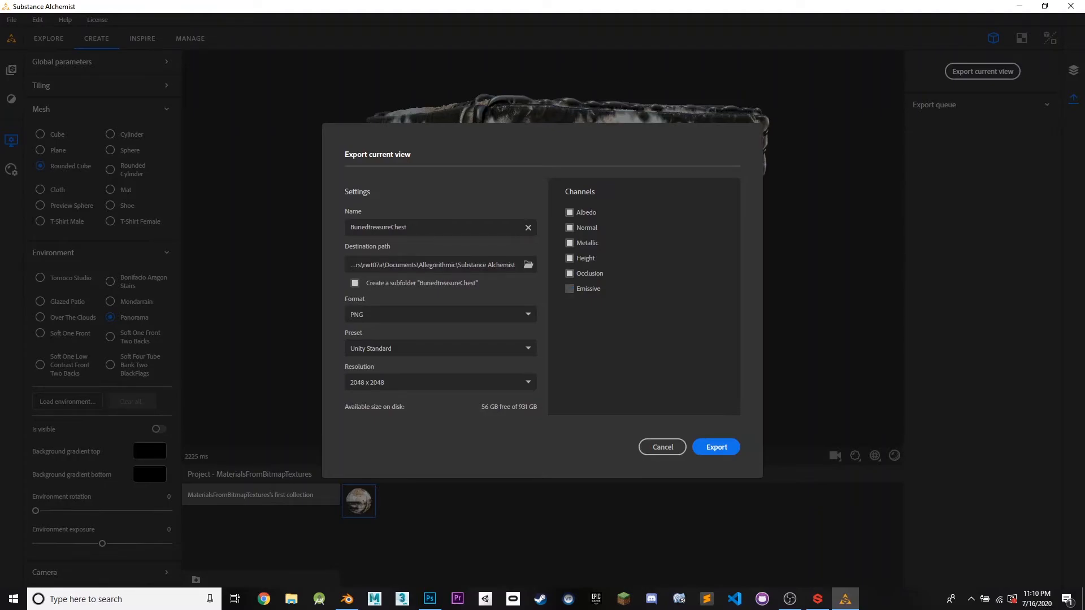
pyautogui.click(717, 447)
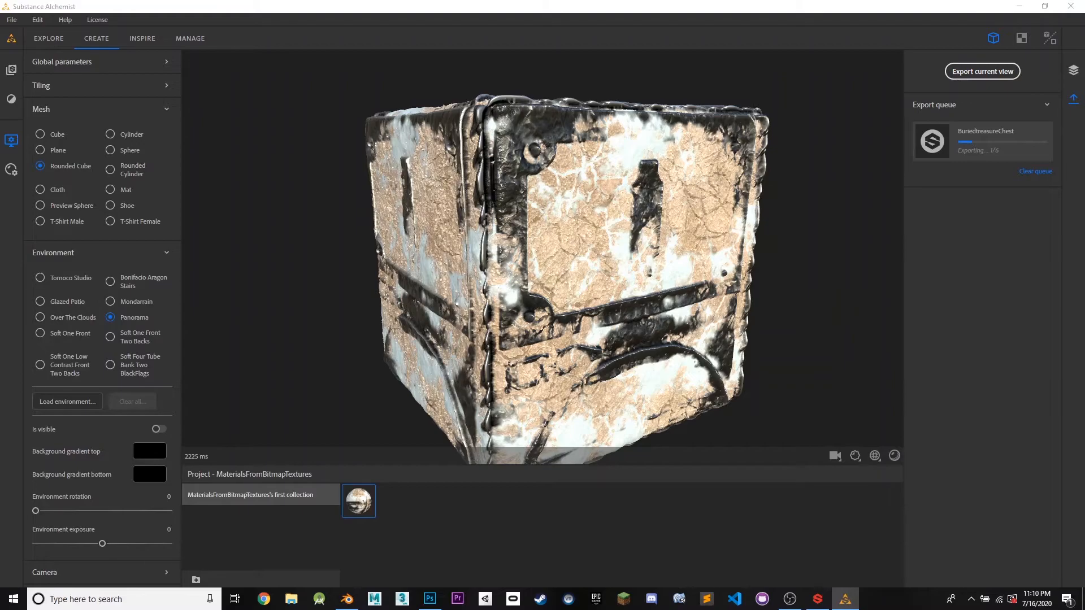
# Step: Open the exported BuriedtreasureChest folder inside Documents\Allegorithmic\Substance Alchemist in File Explorer and select all its texture files
pyautogui.press('super+e')
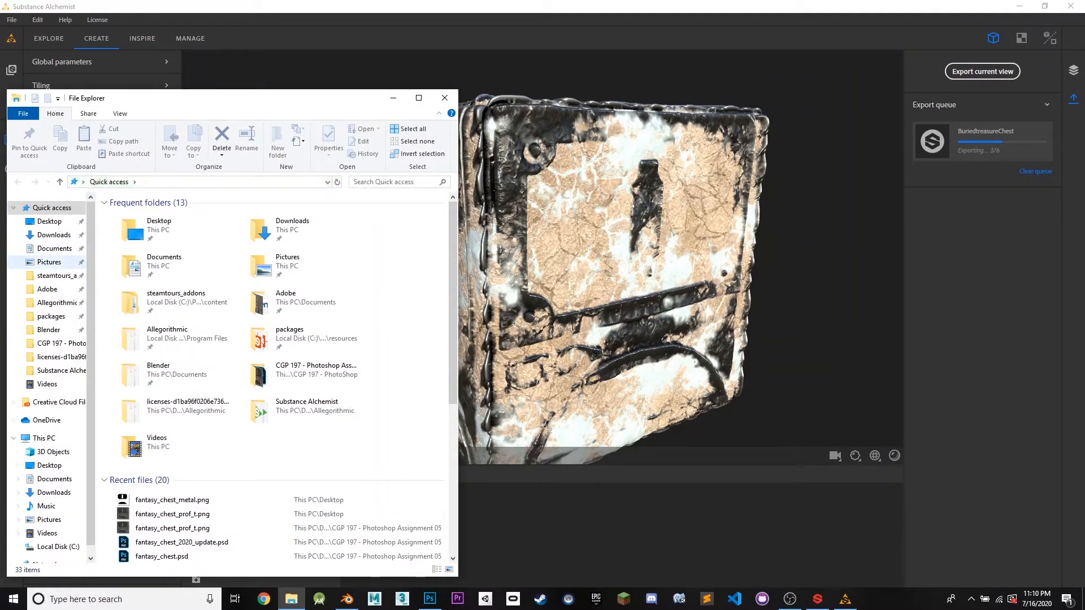
pyautogui.click(56, 302)
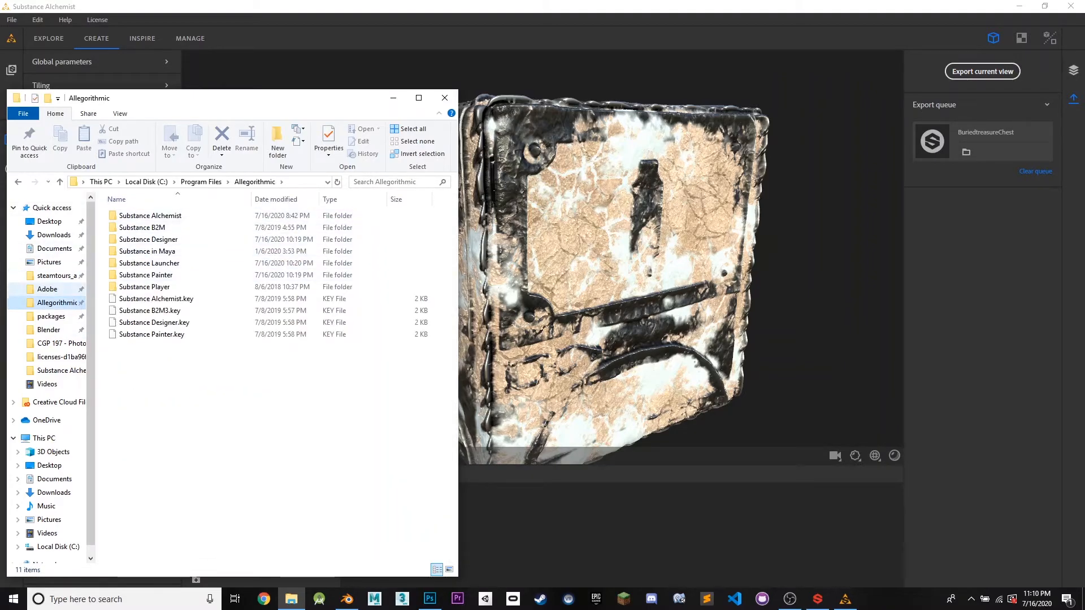
pyautogui.click(54, 479)
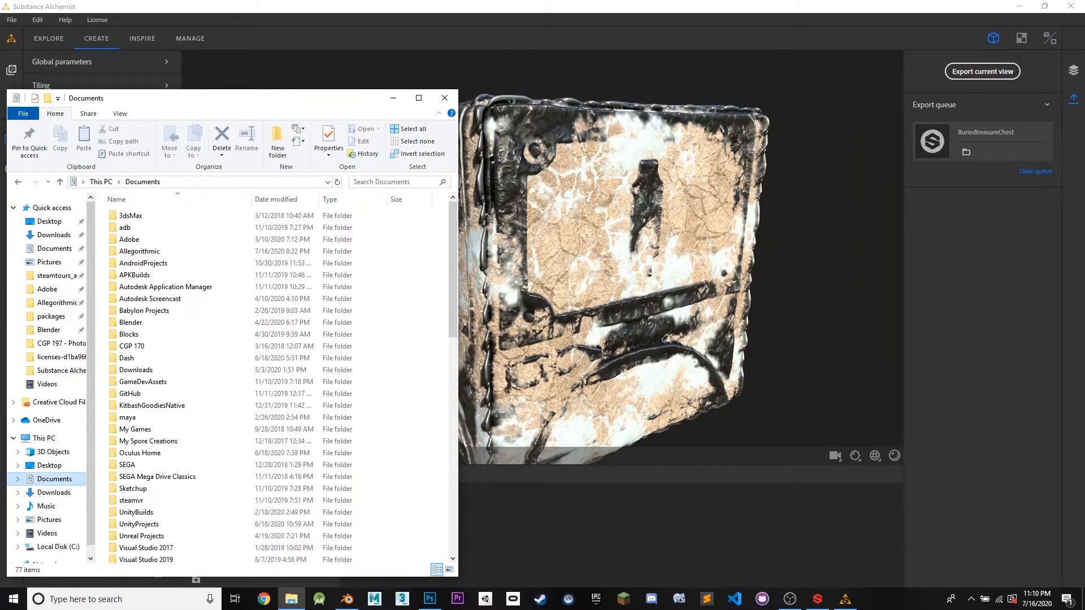
pyautogui.doubleClick(140, 250)
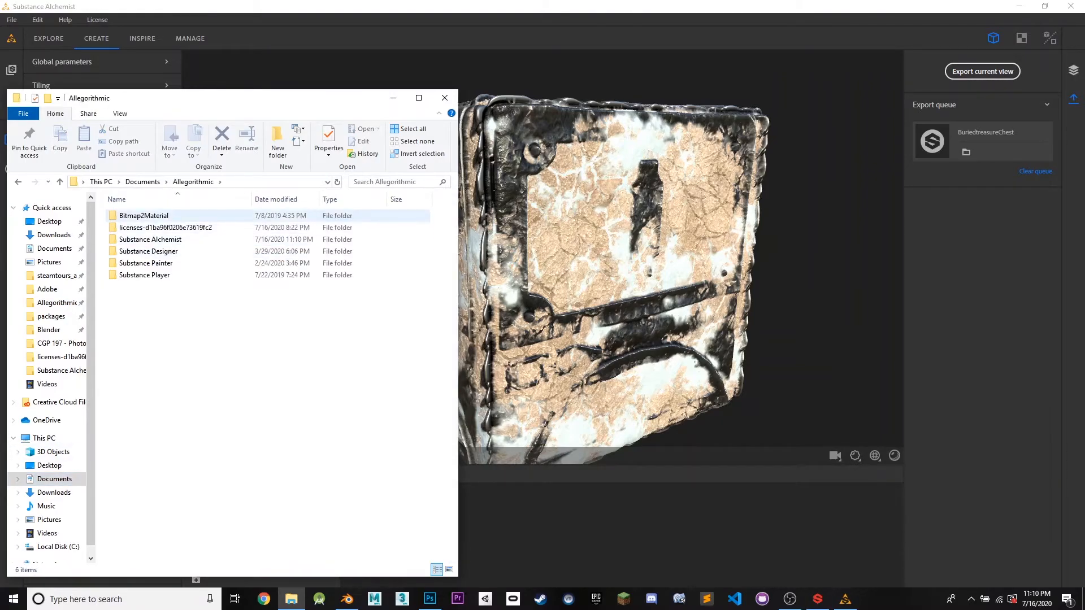
pyautogui.doubleClick(150, 239)
pyautogui.click(150, 227)
pyautogui.doubleClick(149, 227)
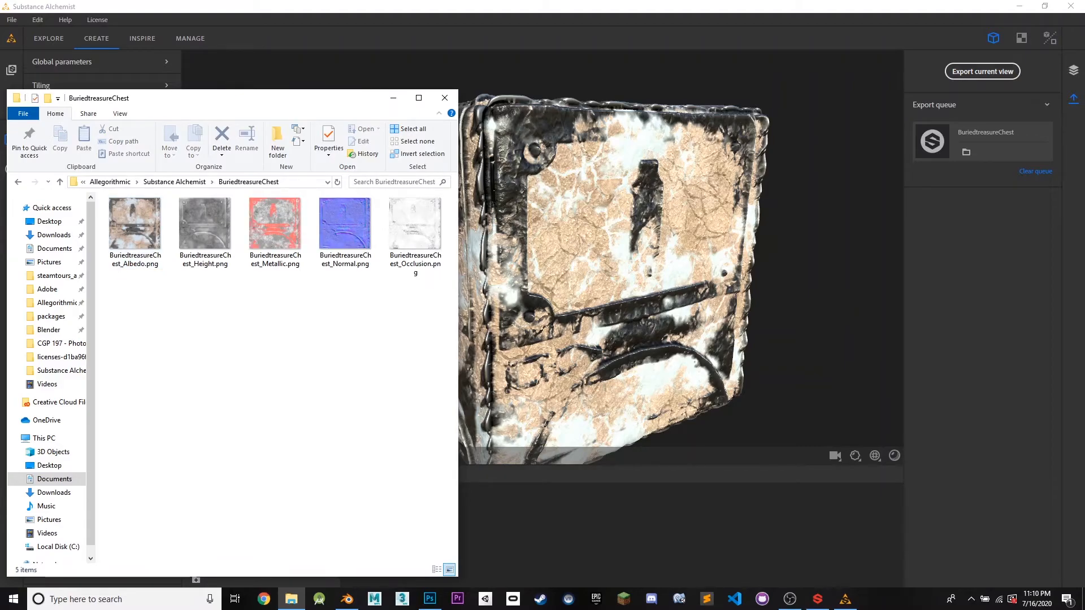
pyautogui.moveTo(146, 312); pyautogui.dragTo(457, 197)
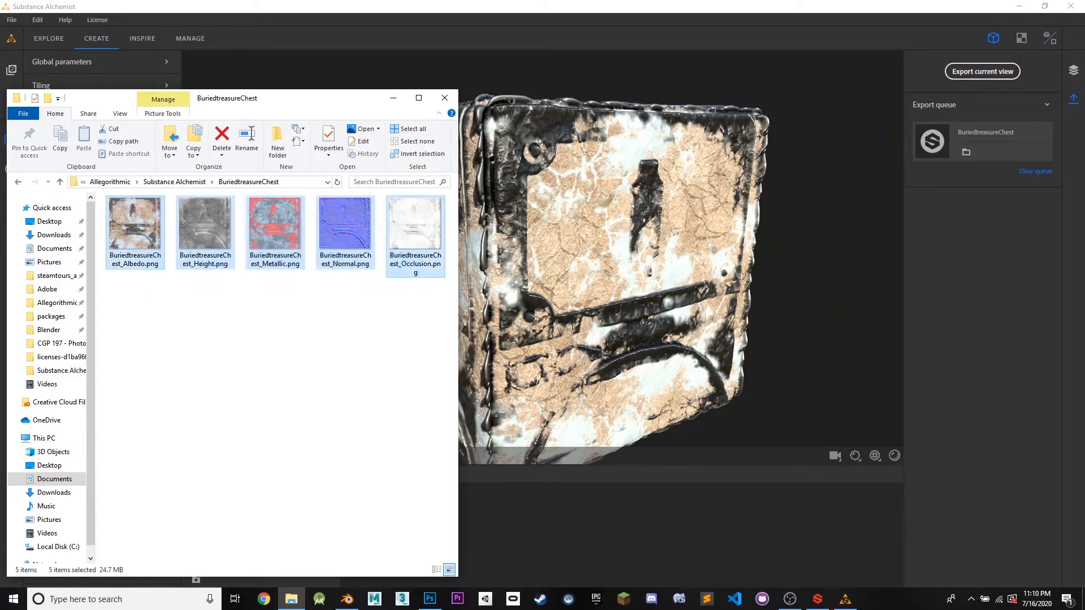
# Step: Open BuriedtreasureChest_Albedo.png in the Photos viewer and examine the color map
pyautogui.doubleClick(135, 233)
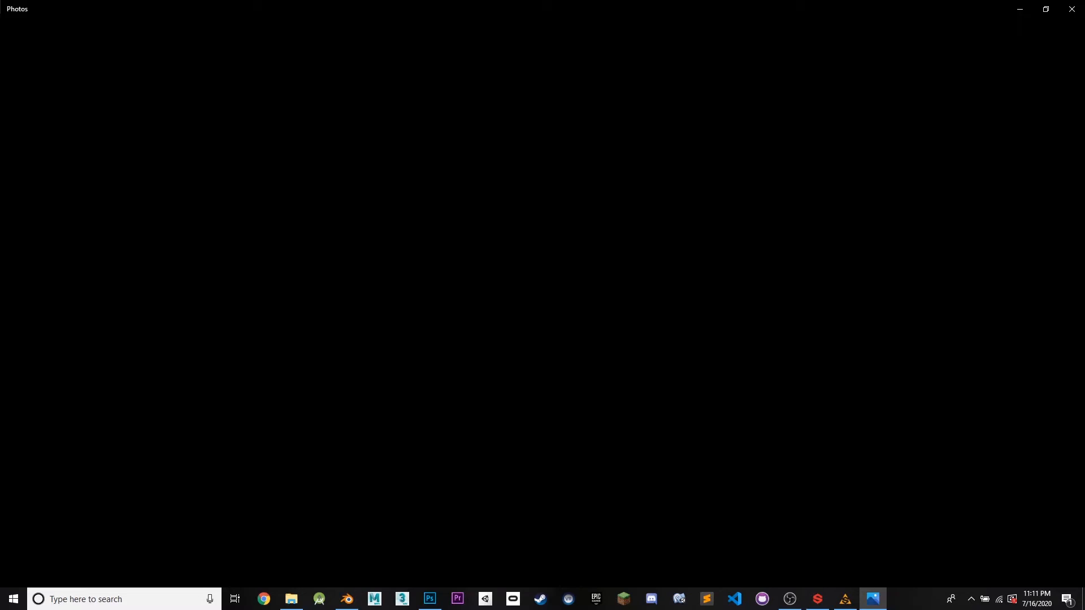
pyautogui.moveTo(874, 599)
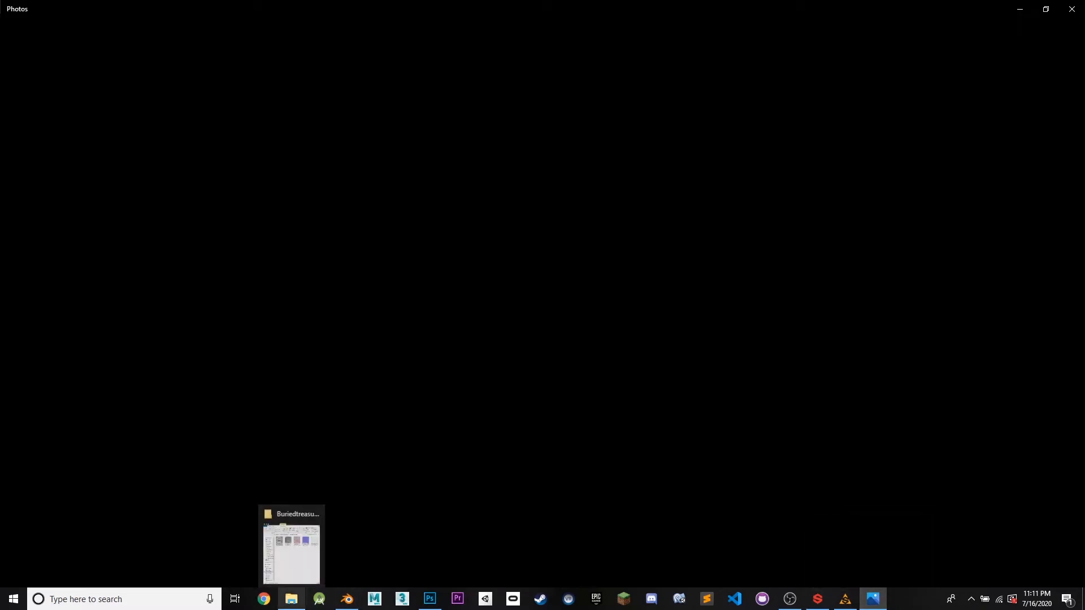
pyautogui.click(292, 547)
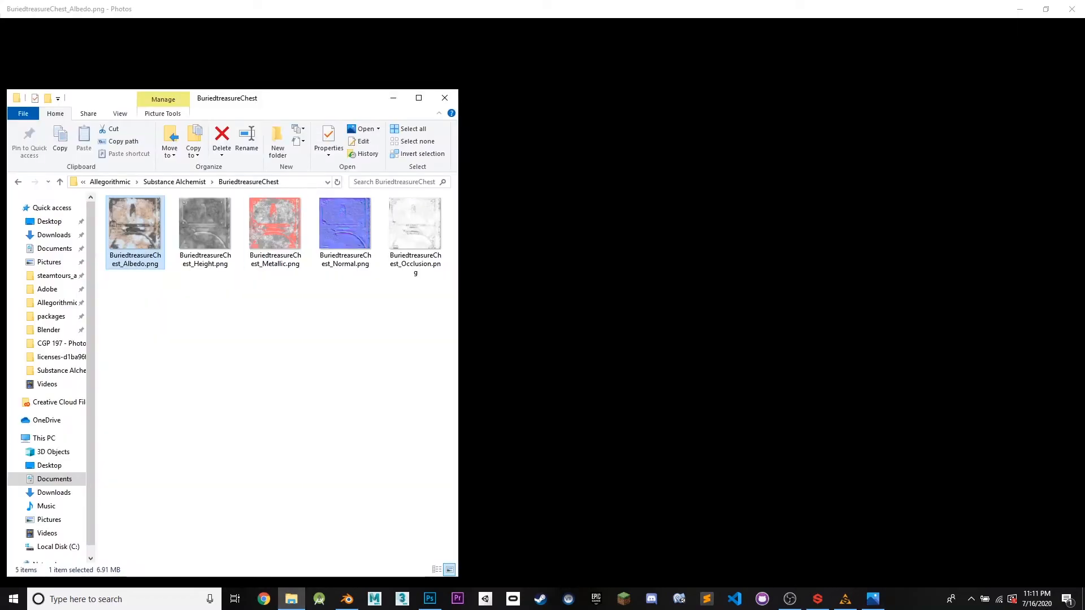
pyautogui.moveTo(358, 104); pyautogui.dragTo(610, 71)
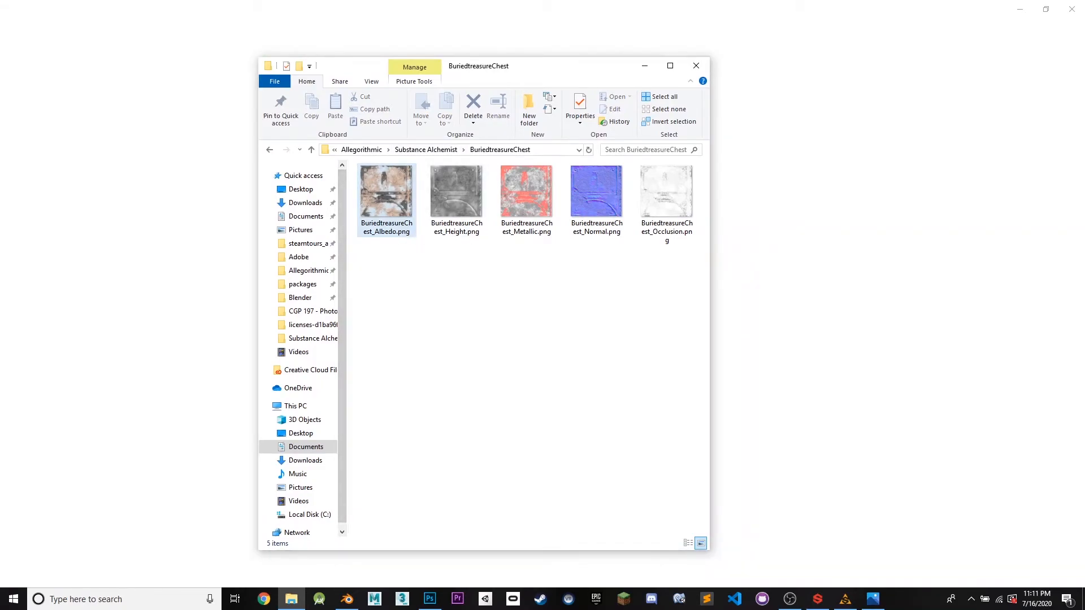
pyautogui.moveTo(527, 66); pyautogui.dragTo(357, 76)
pyautogui.click(475, 76)
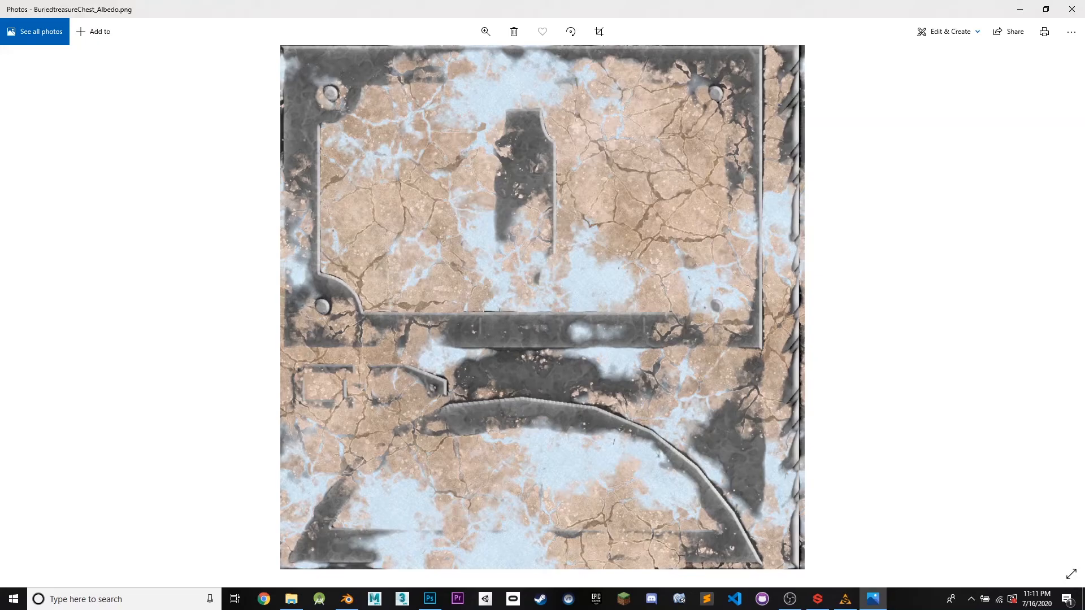
# Step: Examine the exported Height, Metallic, Normal and Occlusion maps one after another, and close the image viewer
pyautogui.press('Right')
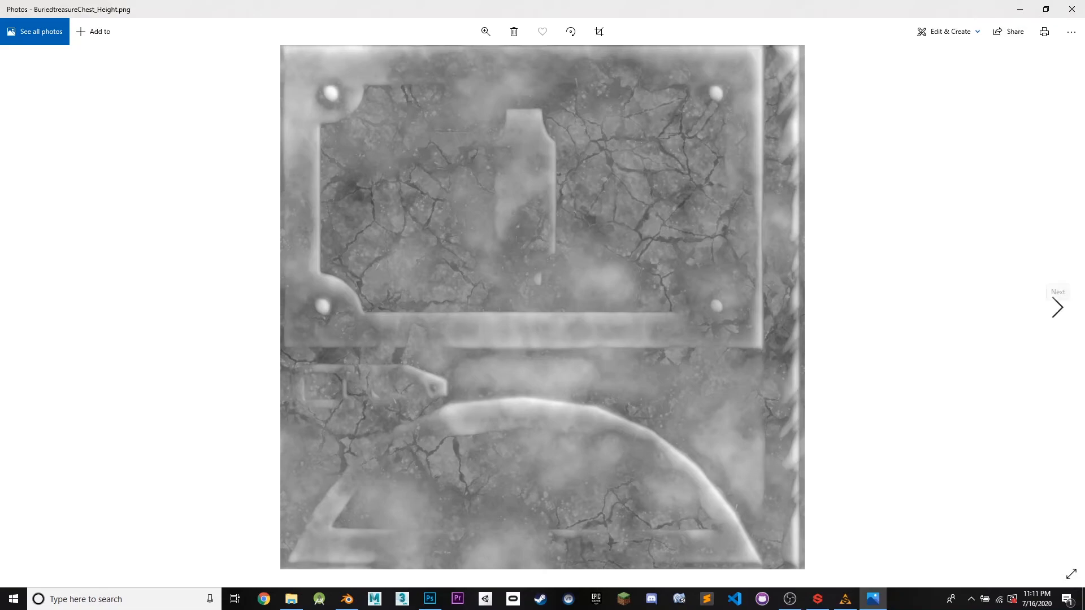
pyautogui.click(1057, 308)
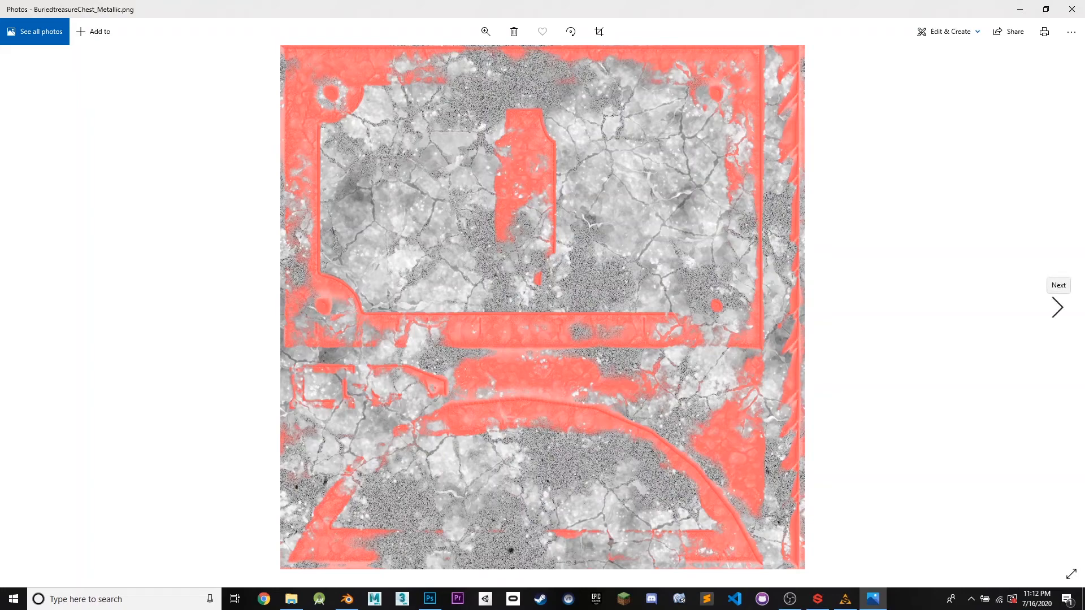
pyautogui.click(1057, 308)
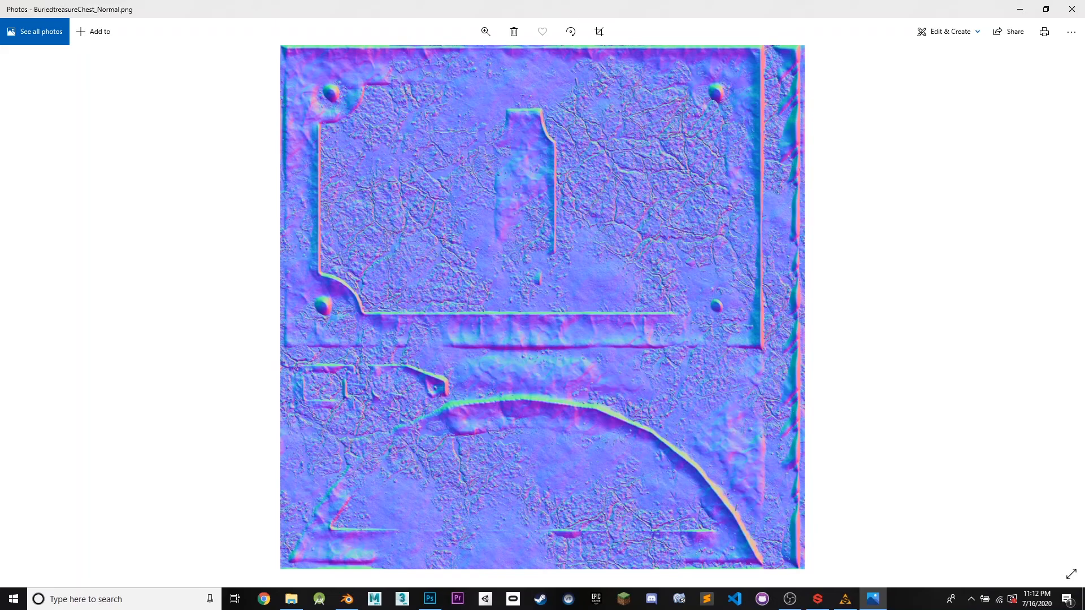
pyautogui.click(1056, 306)
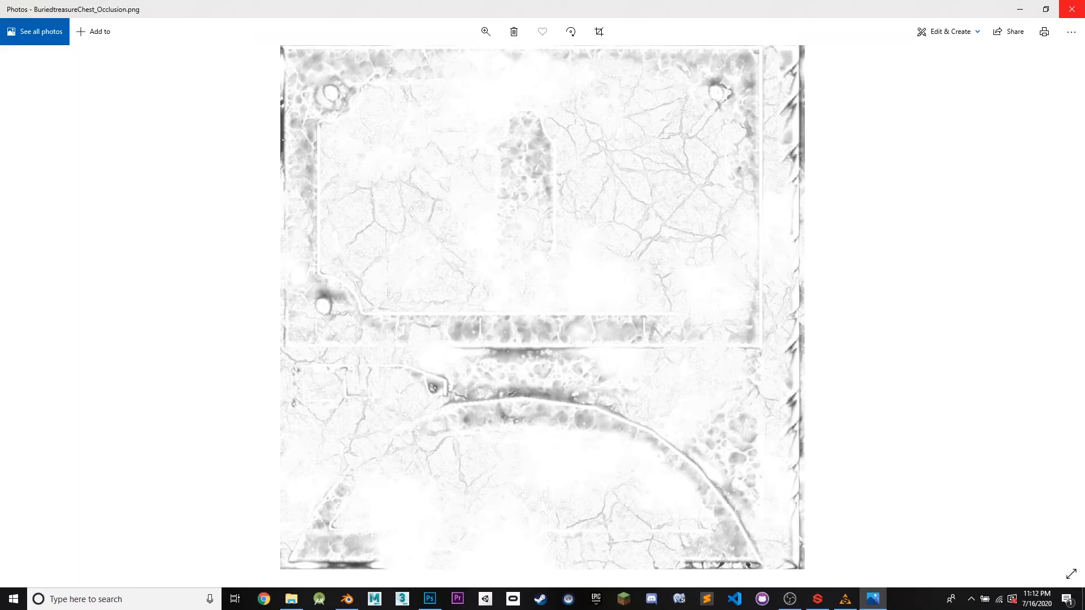
pyautogui.click(1072, 9)
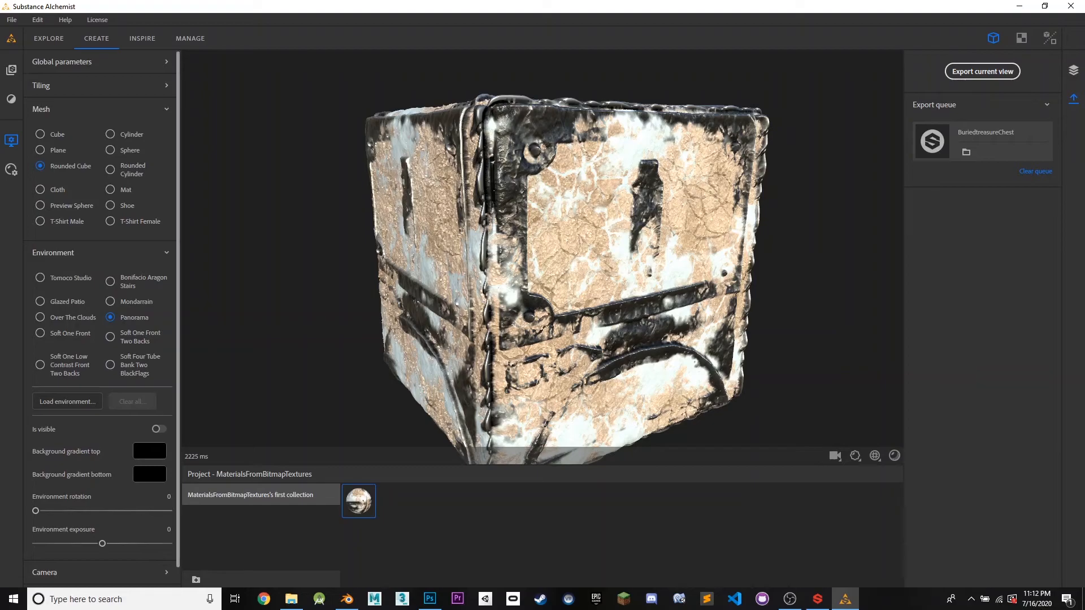
# Step: Hide the Cracked Dirt, Sand and Snow layers in the material's layer stack
pyautogui.click(1074, 70)
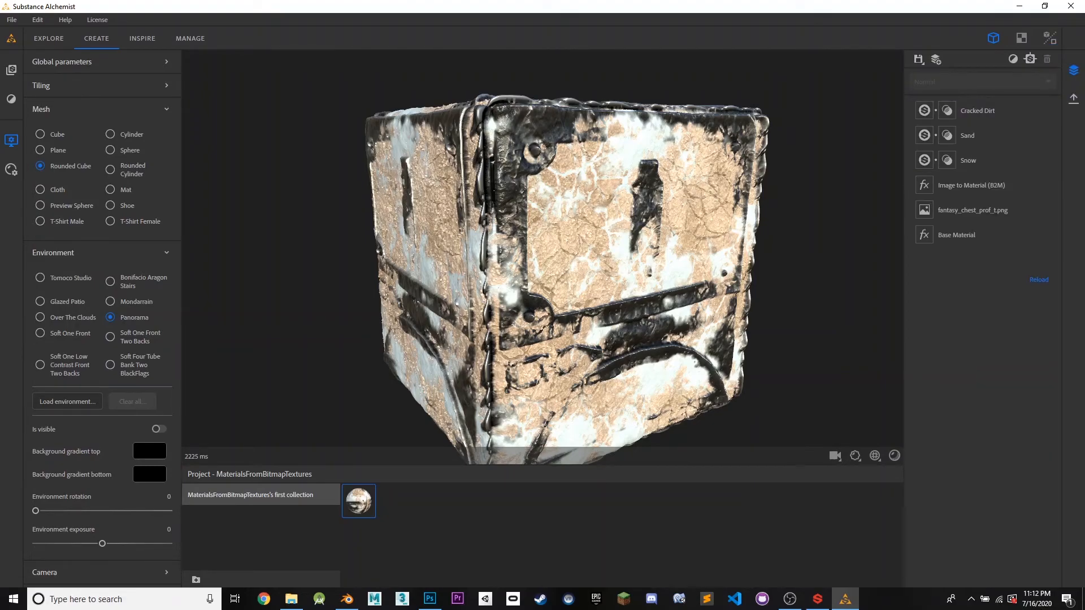
pyautogui.click(1049, 110)
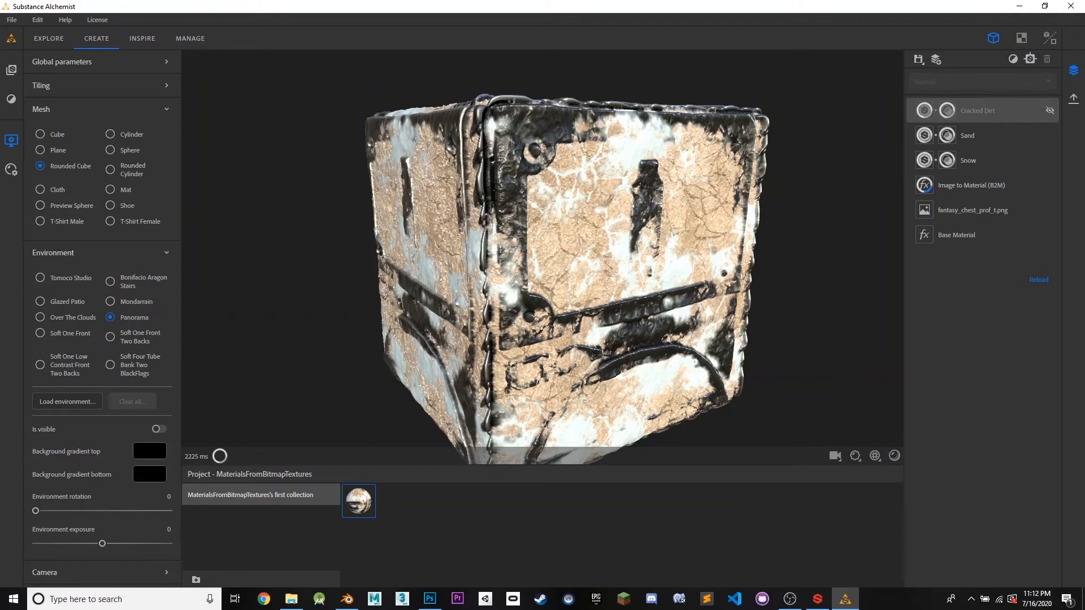
pyautogui.click(1050, 135)
pyautogui.click(1050, 160)
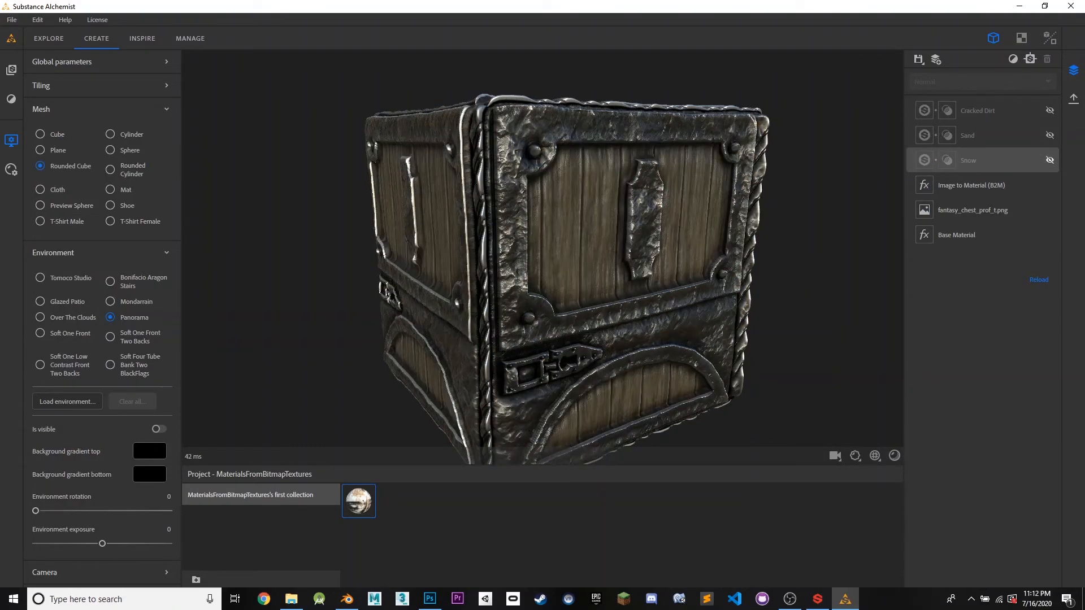
pyautogui.click(1050, 135)
pyautogui.click(1049, 135)
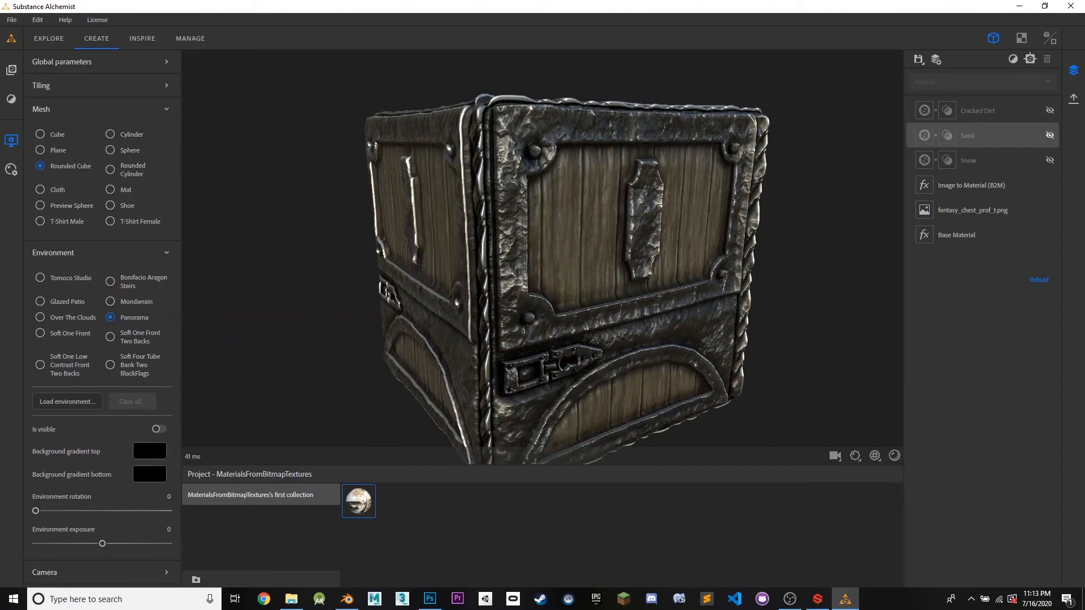
# Step: Switch to the Substance launcher and download the free Swamp Stream Ground asset from Substance Source, sending it to Substance Alchemist
pyautogui.click(11, 69)
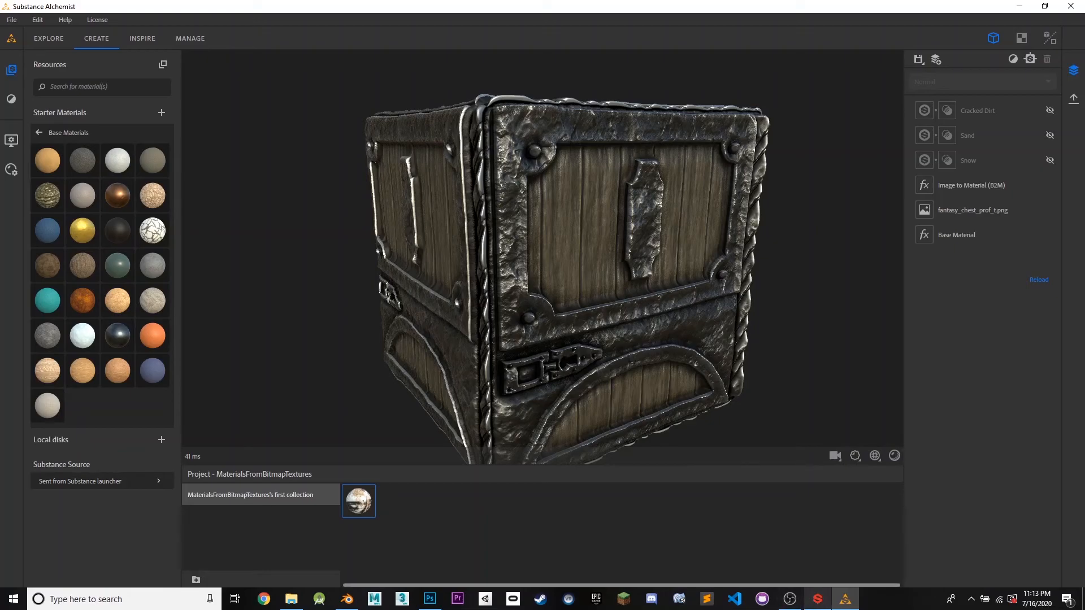
pyautogui.click(818, 599)
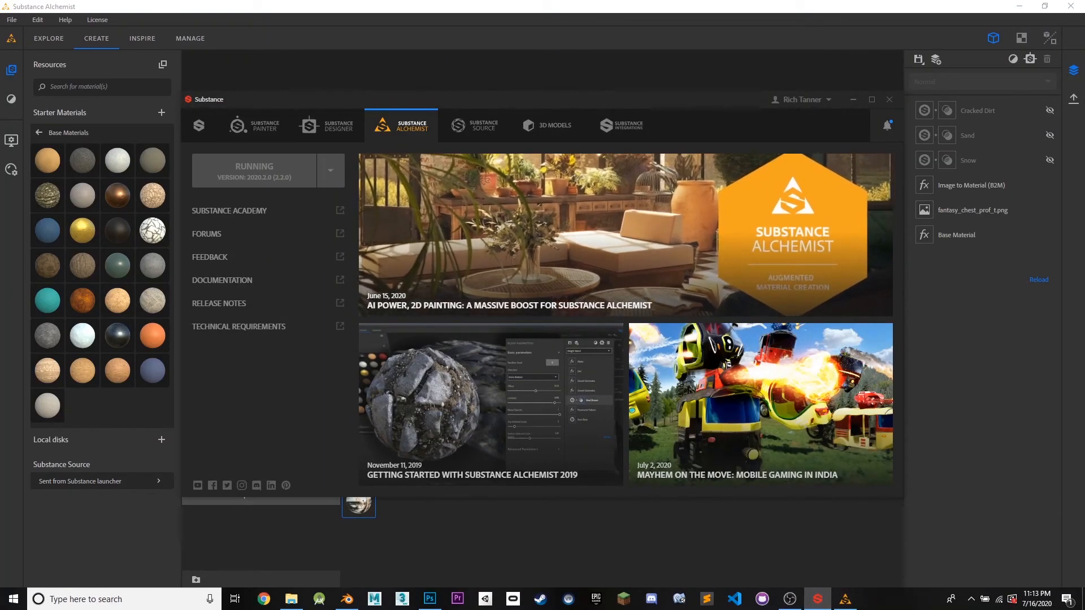
pyautogui.click(475, 125)
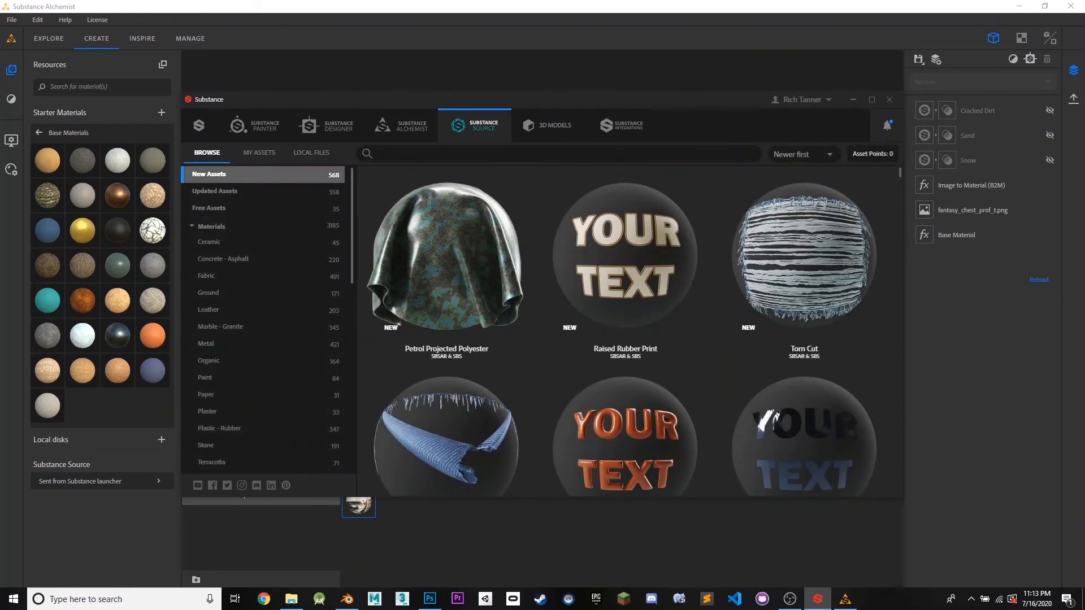
pyautogui.click(215, 208)
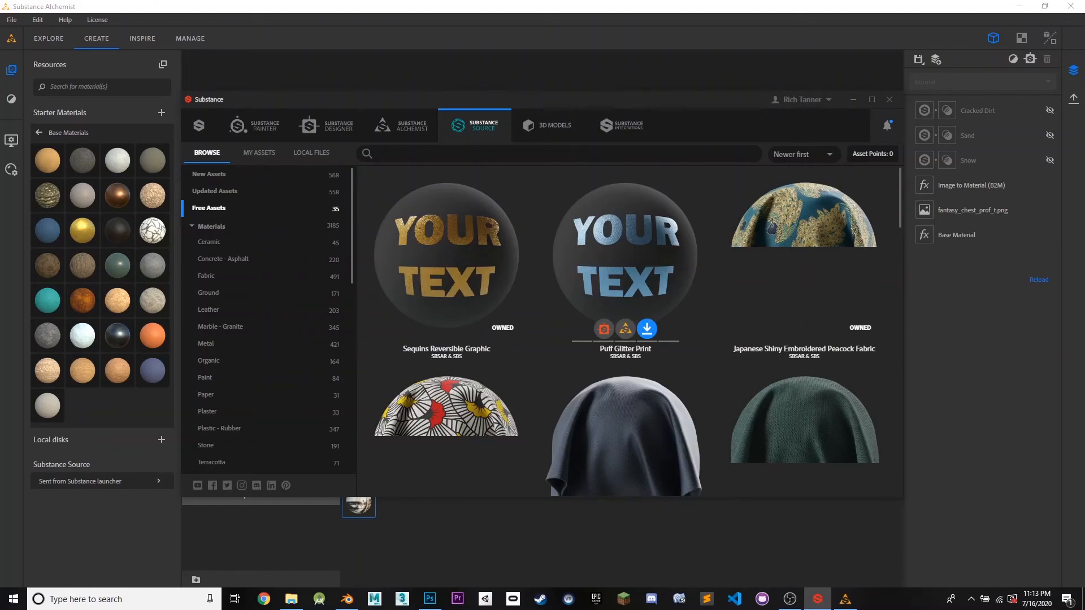
pyautogui.scroll(-2, 626, 283)
pyautogui.scroll(-2, 626, 368)
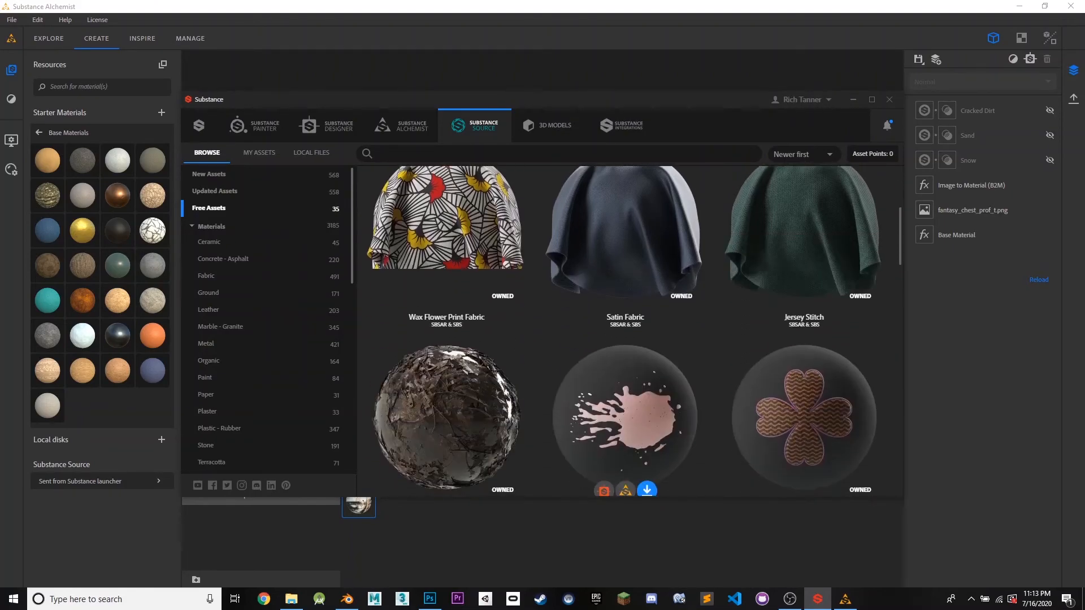
pyautogui.scroll(-2, 626, 367)
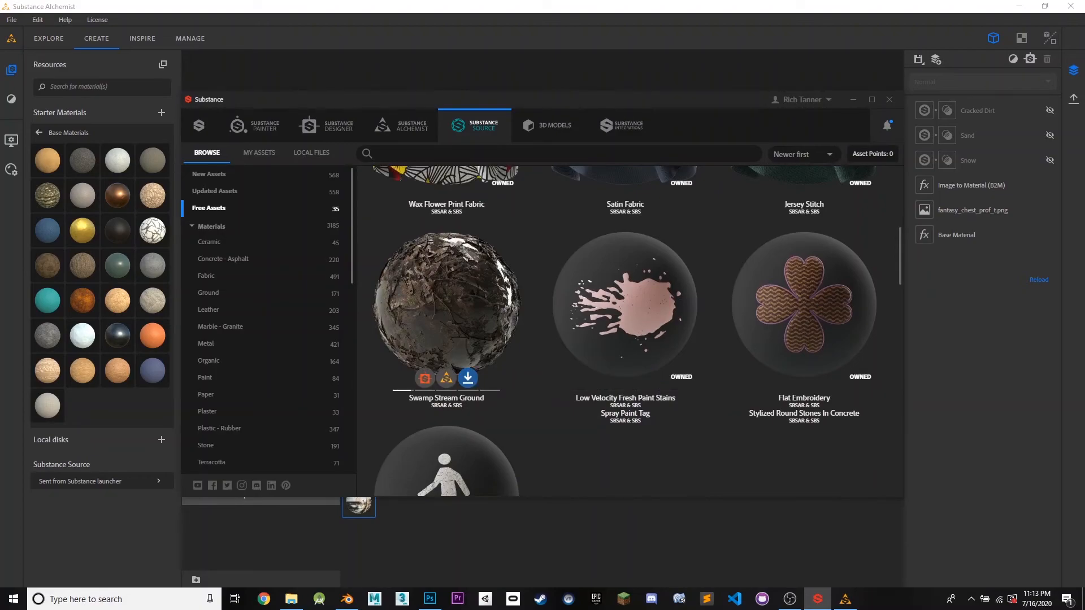
pyautogui.click(468, 378)
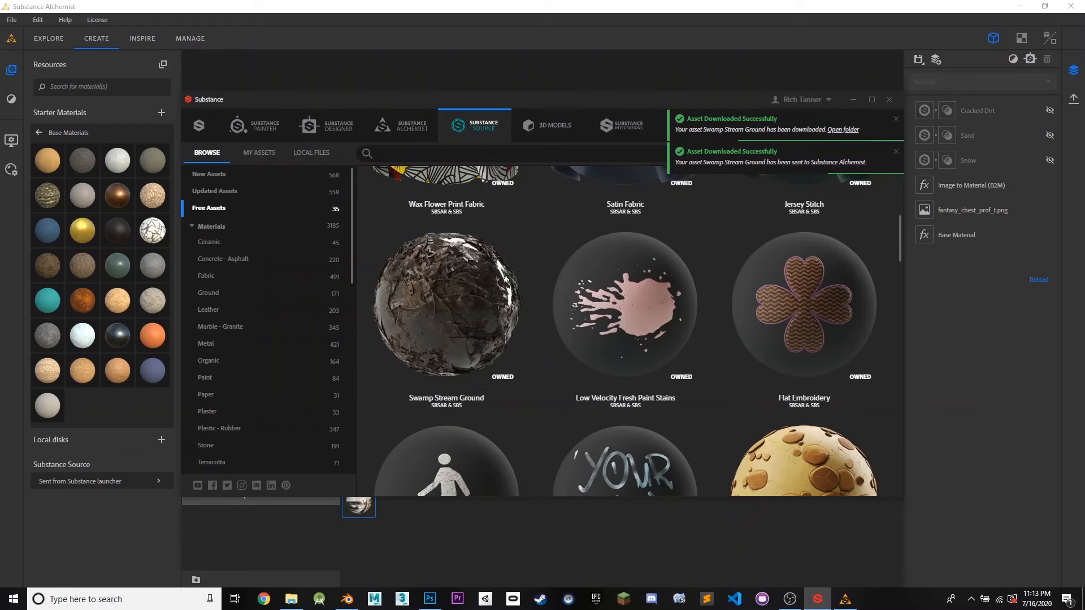
# Step: Back in Substance Alchemist, add the Swamp Stream Ground material sent from the launcher as the top layer and inspect it on the cube
pyautogui.click(255, 66)
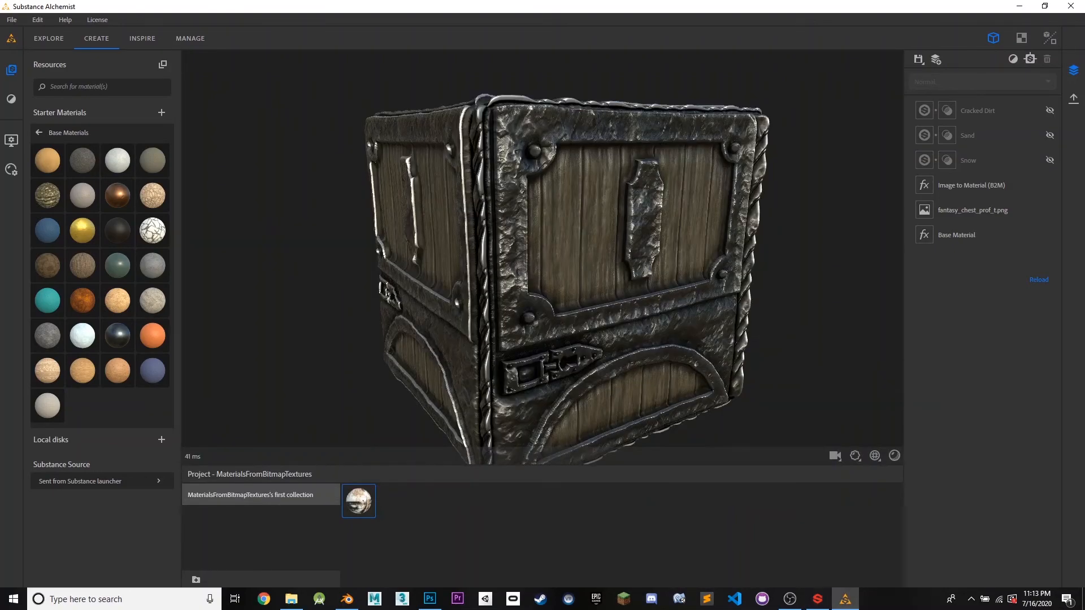
pyautogui.click(96, 481)
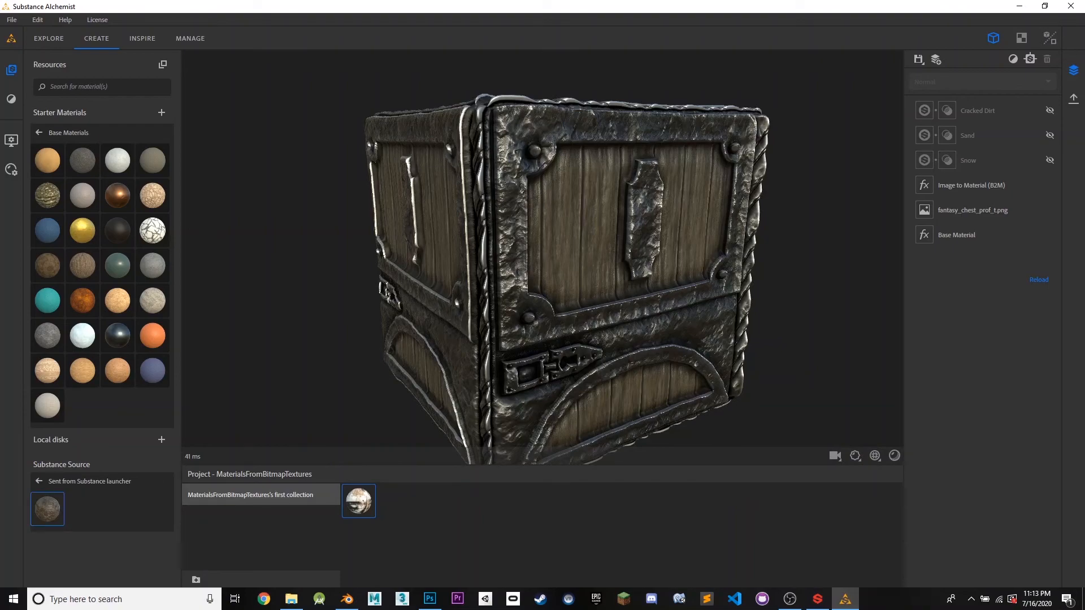
pyautogui.click(47, 509)
pyautogui.moveTo(463, 257); pyautogui.dragTo(408, 252)
pyautogui.scroll(5, 464, 258)
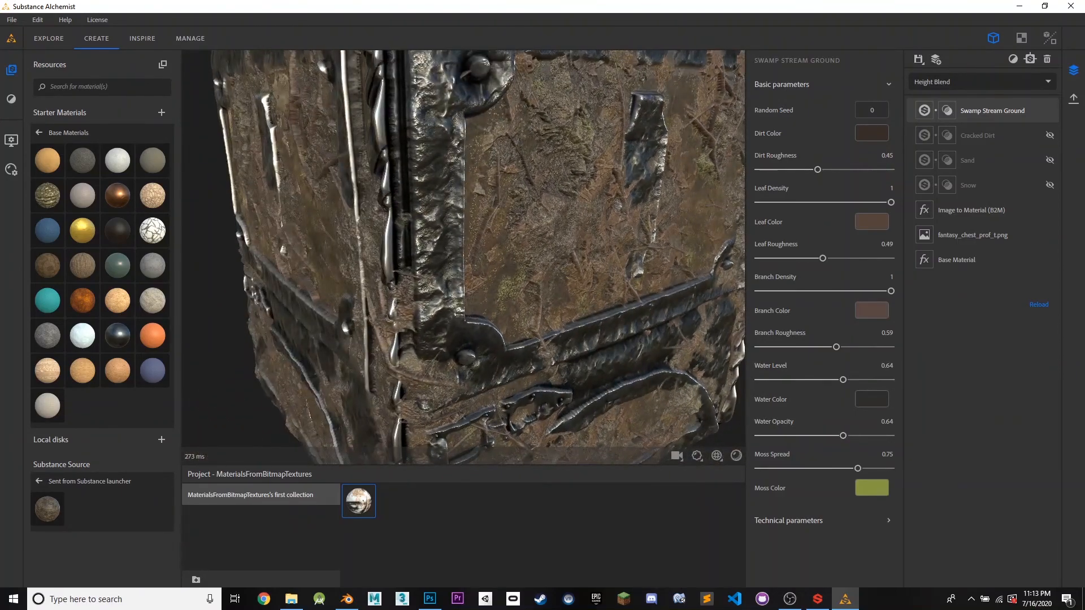
pyautogui.scroll(-3, 547, 253)
pyautogui.scroll(2, 485, 240)
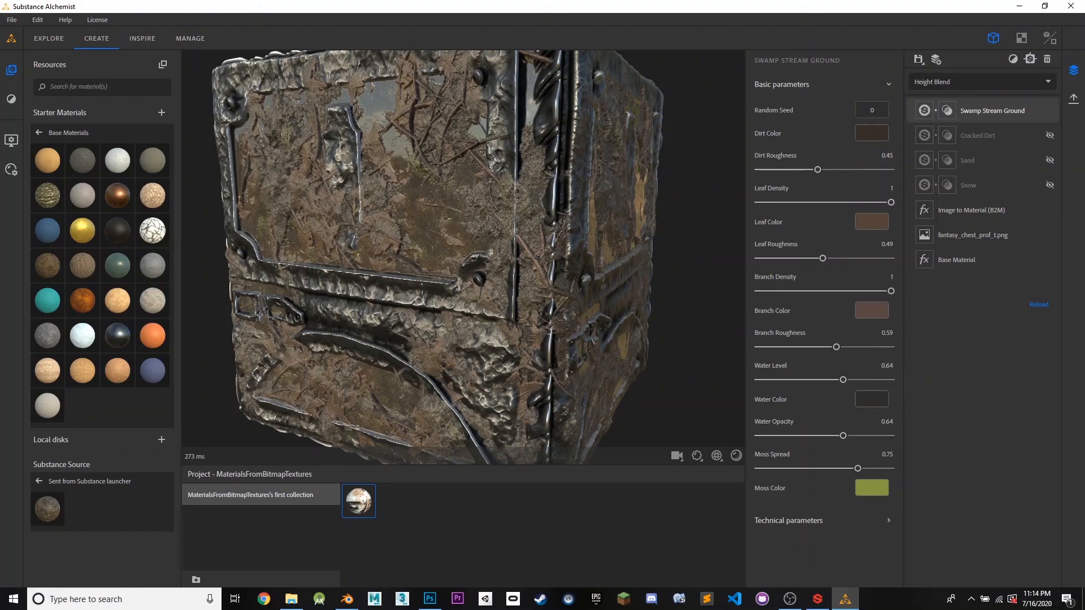
pyautogui.moveTo(543, 254); pyautogui.dragTo(658, 263)
pyautogui.moveTo(463, 254); pyautogui.dragTo(459, 260)
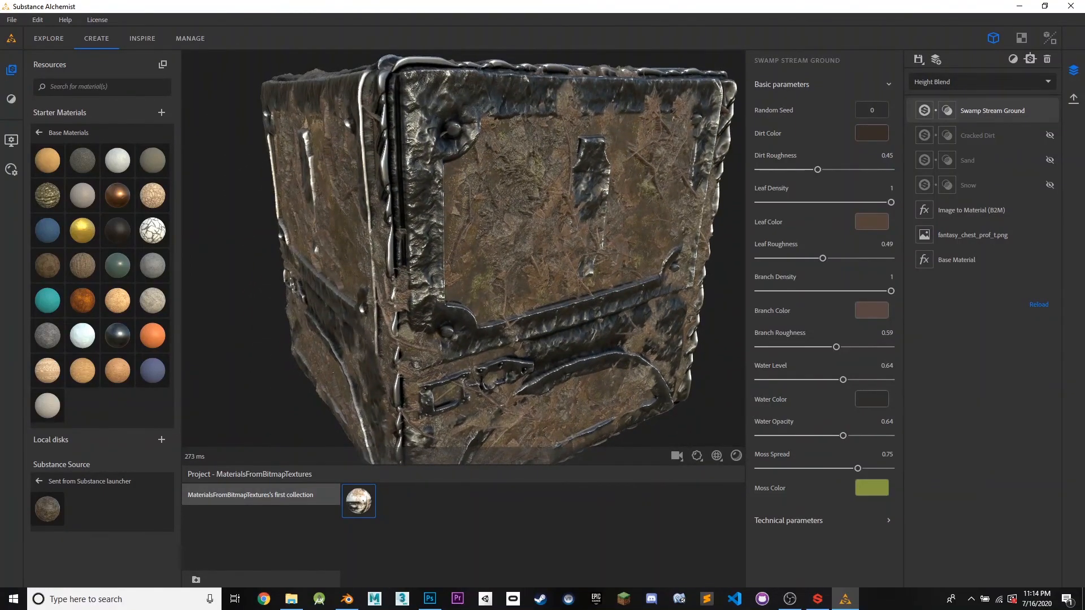